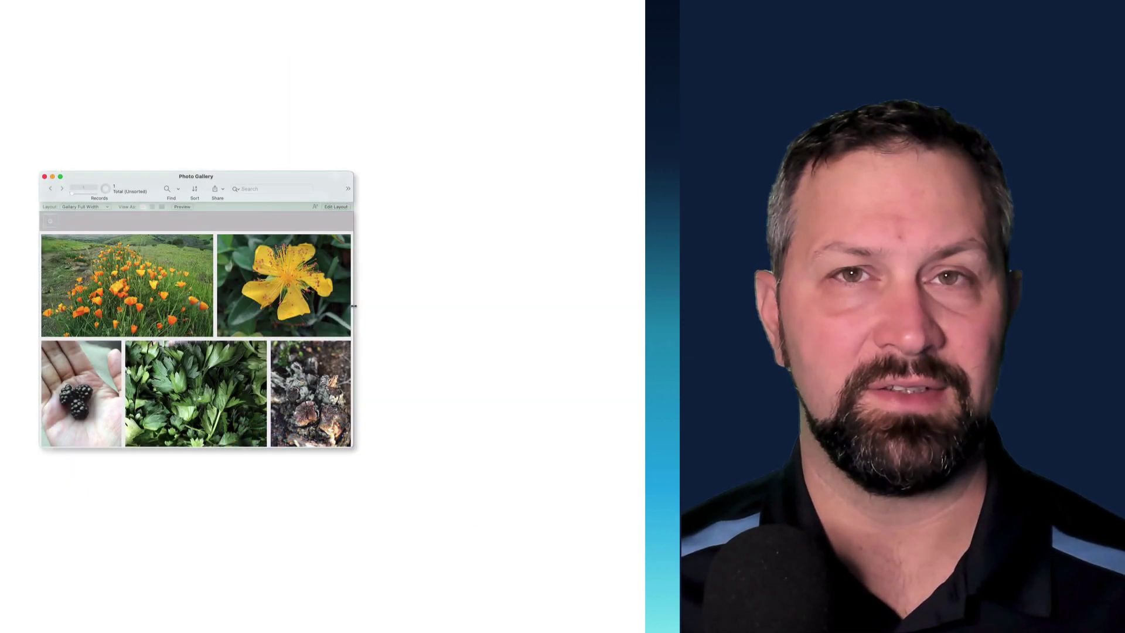
- Widen, then narrow the Photo Gallery window to watch the photos reflow, then open a photo's Sample Data
left_click_drag(353, 306, 602, 310)
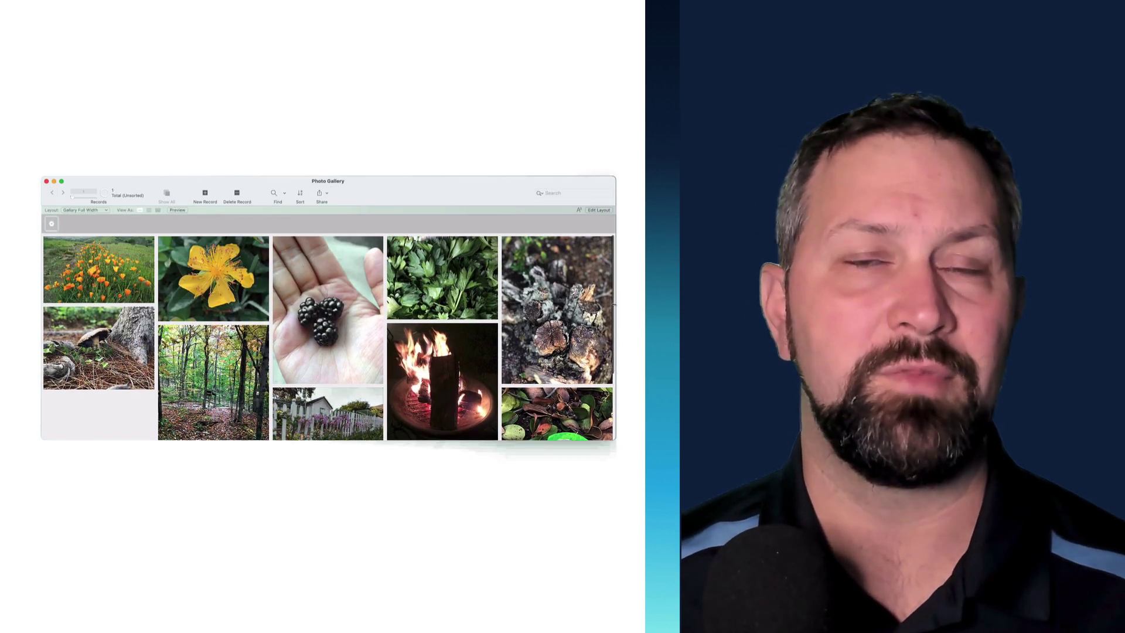
left_click_drag(616, 308, 294, 309)
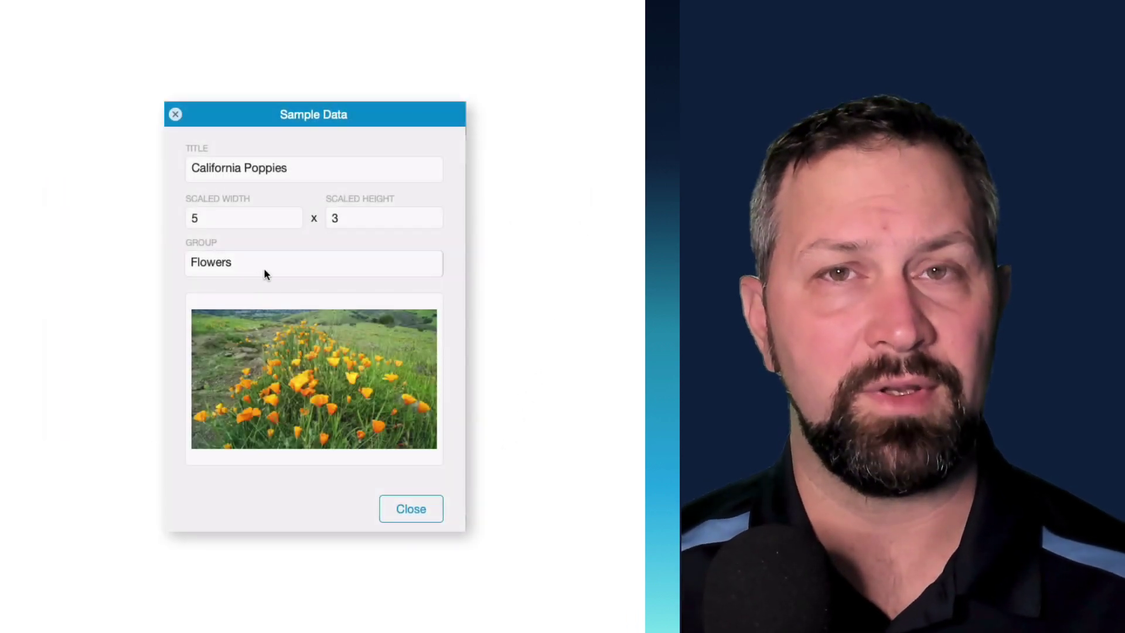
left_click(217, 267)
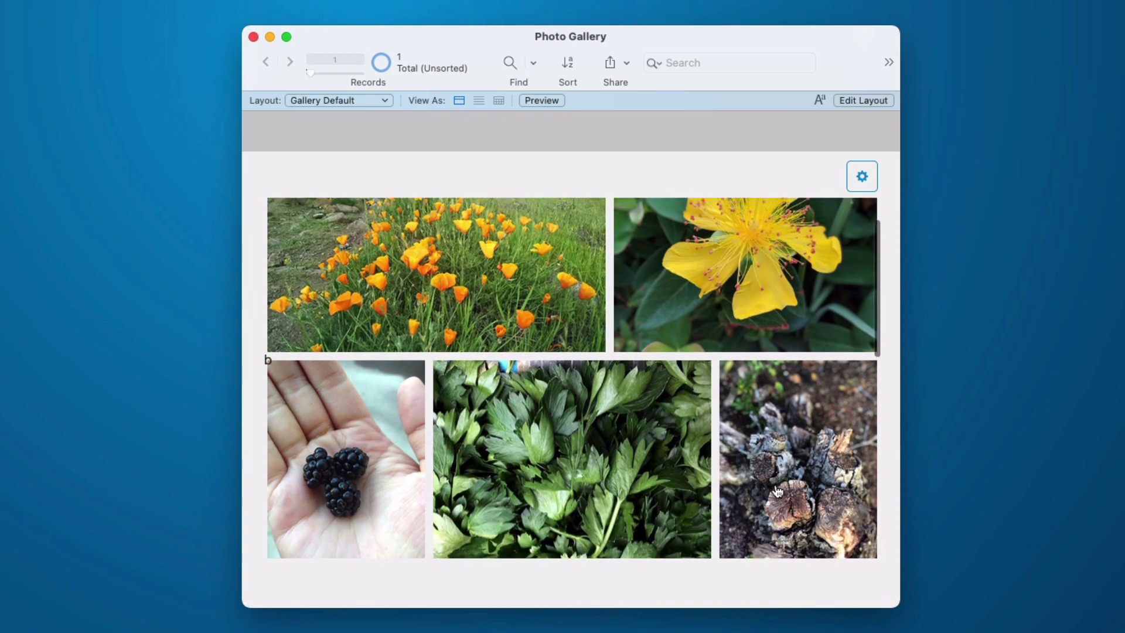
scroll(777, 490, "down", 5)
- Scroll through the gallery, then view and close the California Poppies photo's details
scroll(777, 491, "up", 15)
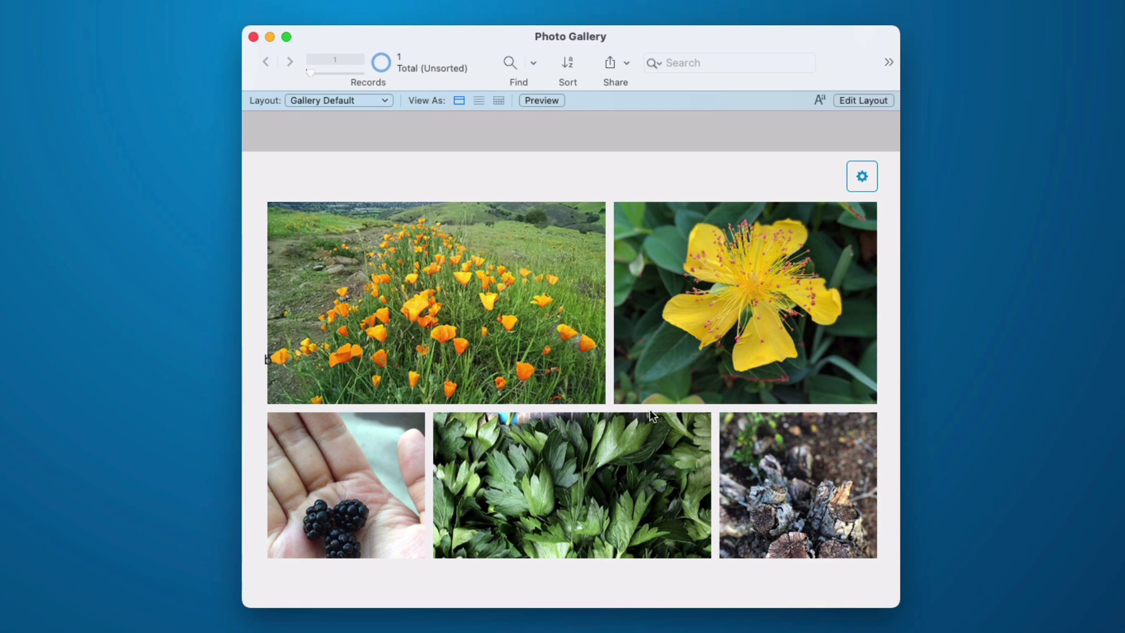
scroll(650, 413, "down", 5)
scroll(652, 417, "up", 3)
scroll(652, 416, "down", 3)
scroll(652, 417, "down", 5)
scroll(610, 489, "down", 3)
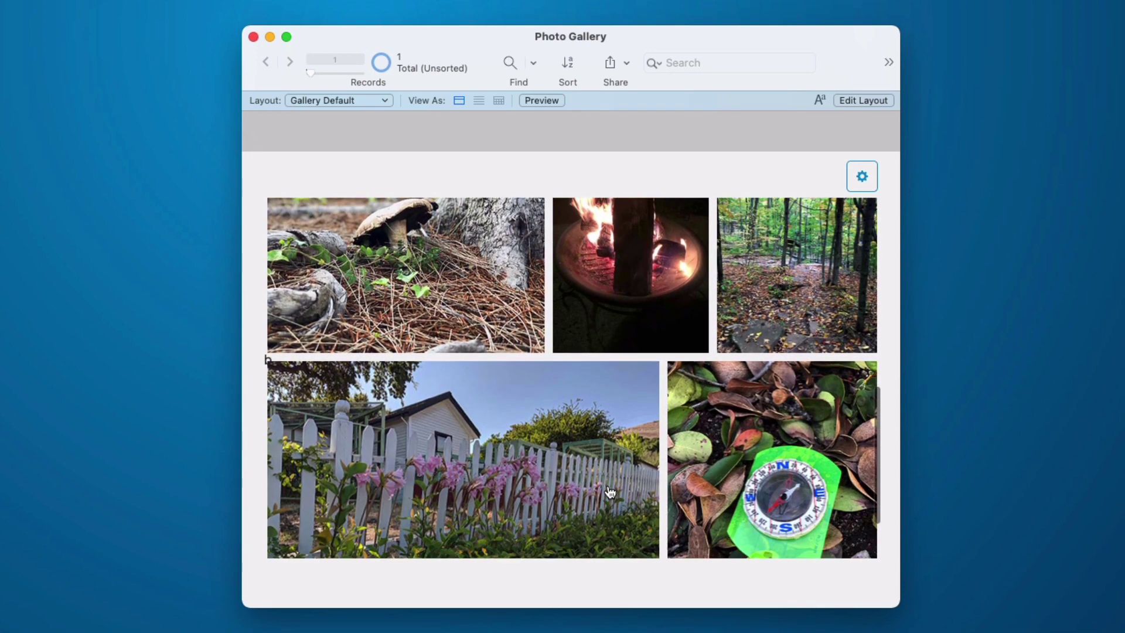
scroll(610, 491, "up", 3)
scroll(610, 491, "up", 5)
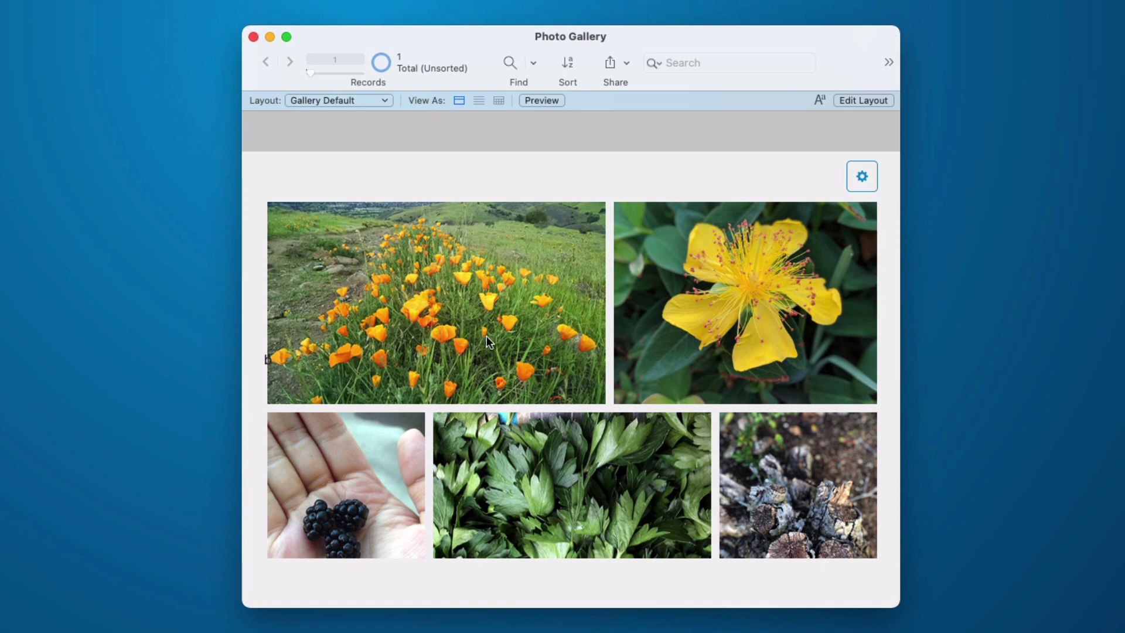
left_click(488, 341)
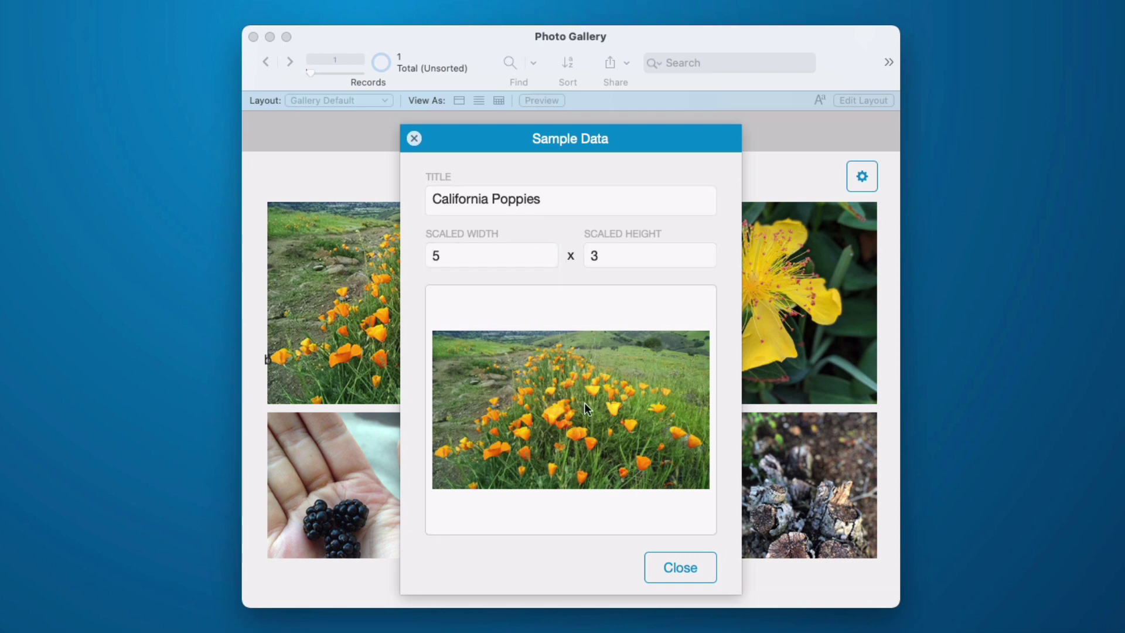
left_click(676, 564)
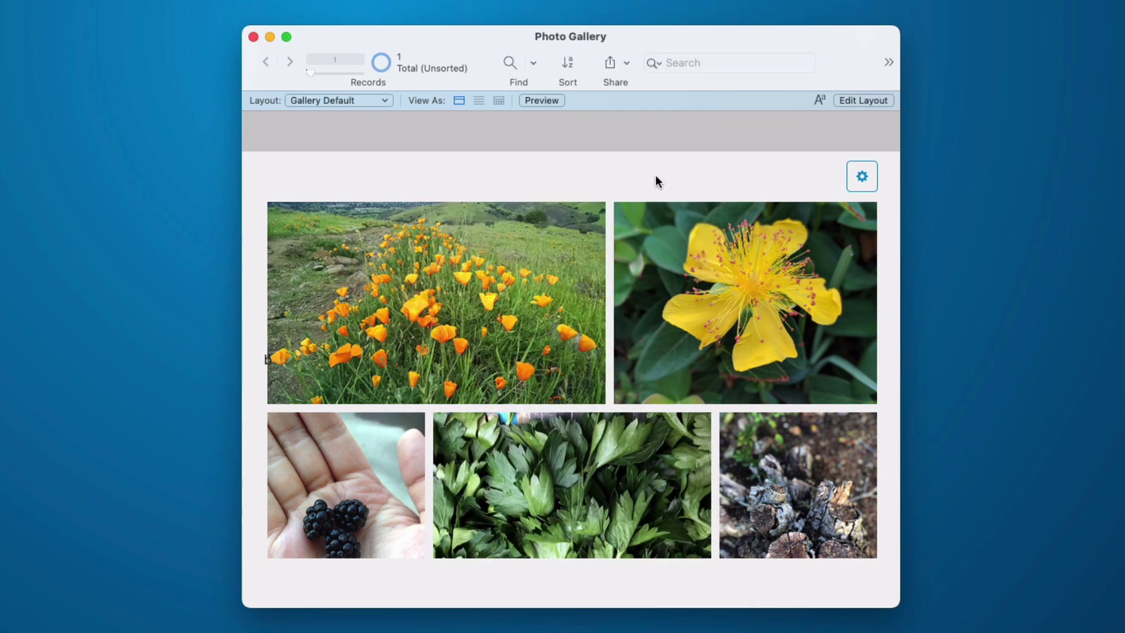
- Switch to the Gallery List layout from Layout > Demo
left_click(360, 101)
mouse_move(392, 101)
left_click(465, 116)
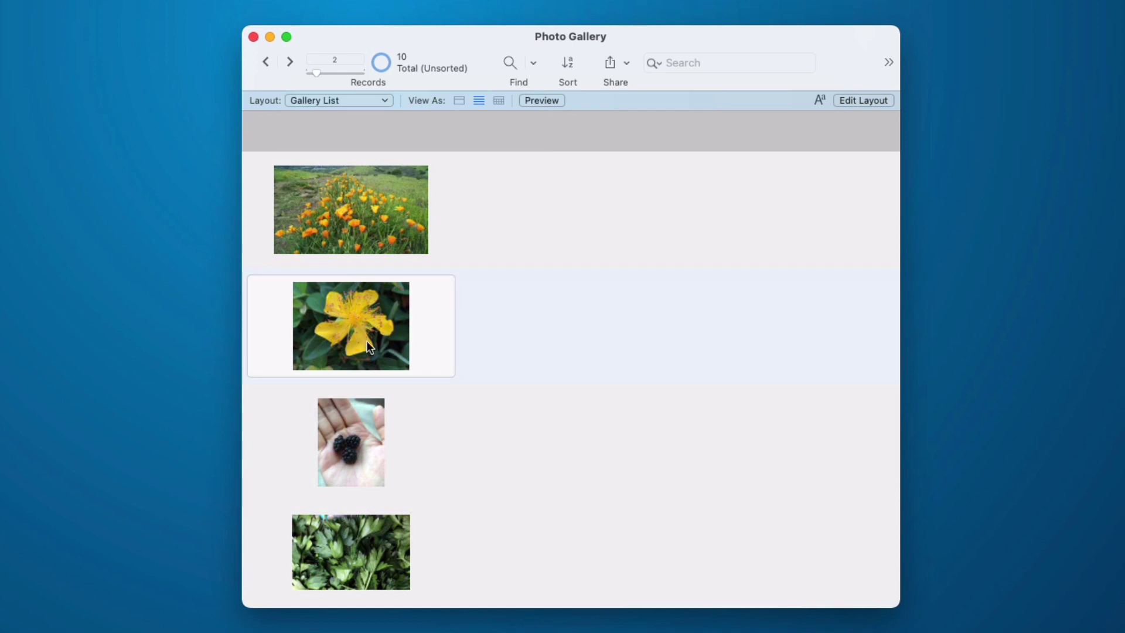
scroll(367, 340, "down", 5)
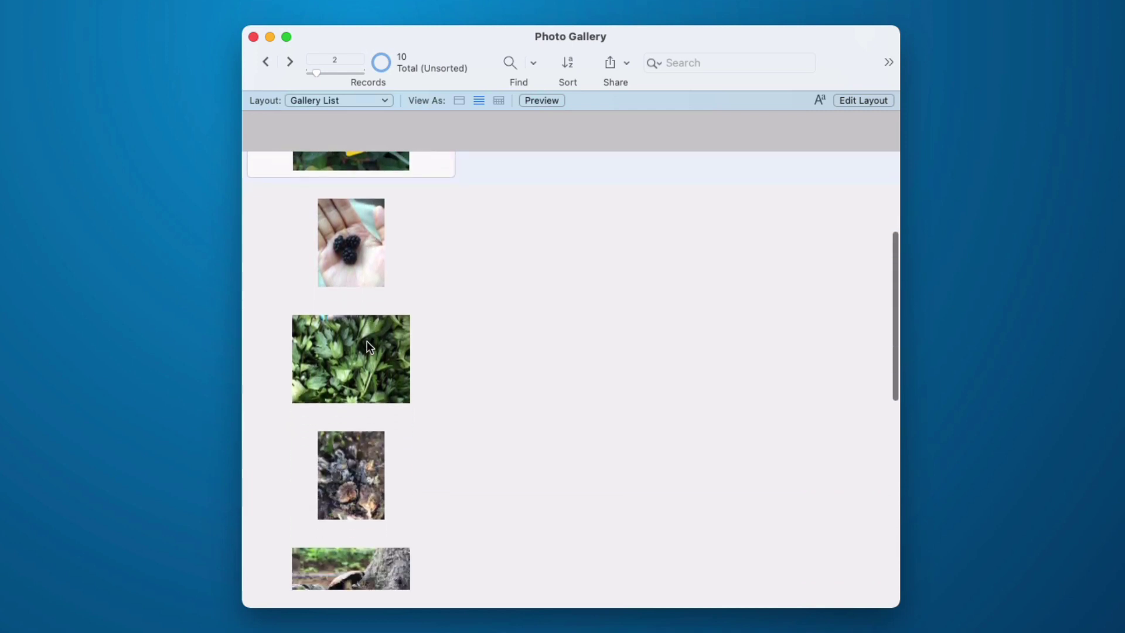
scroll(368, 345, "up", 5)
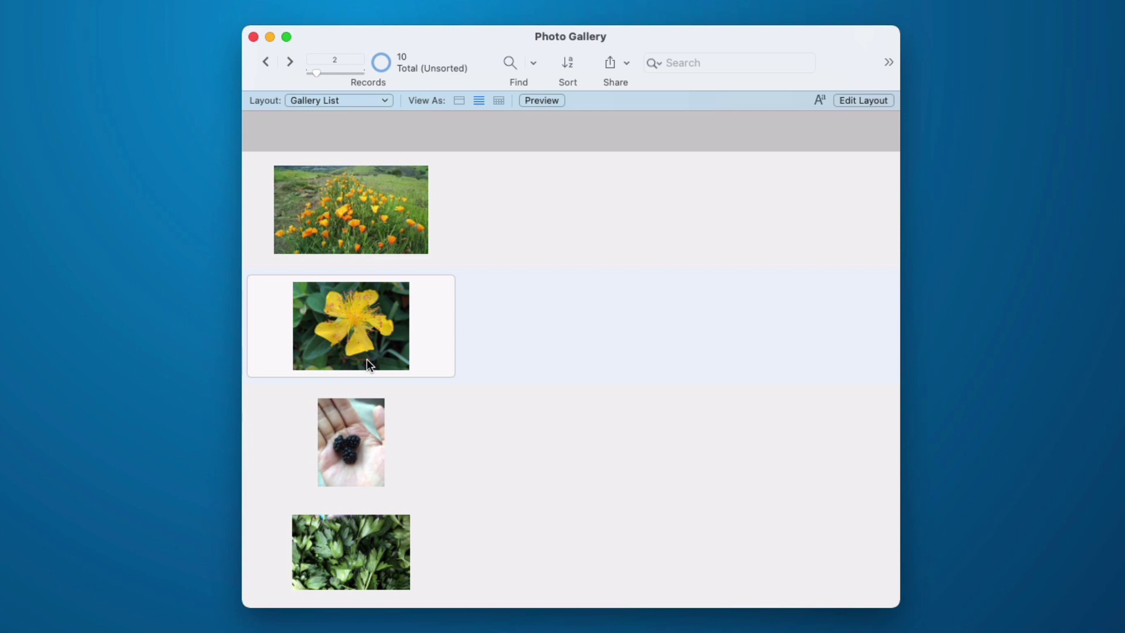
- Switch layouts, then widen the window to two rows and narrow it to a single scrolling photo column
left_click(427, 172)
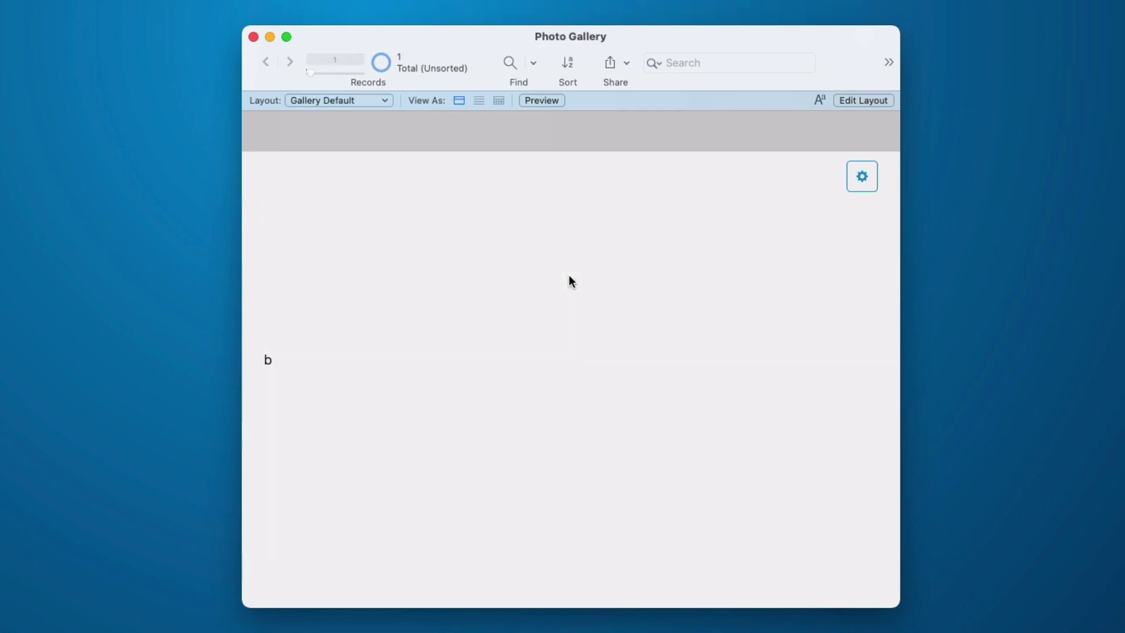
scroll(605, 435, "down", 5)
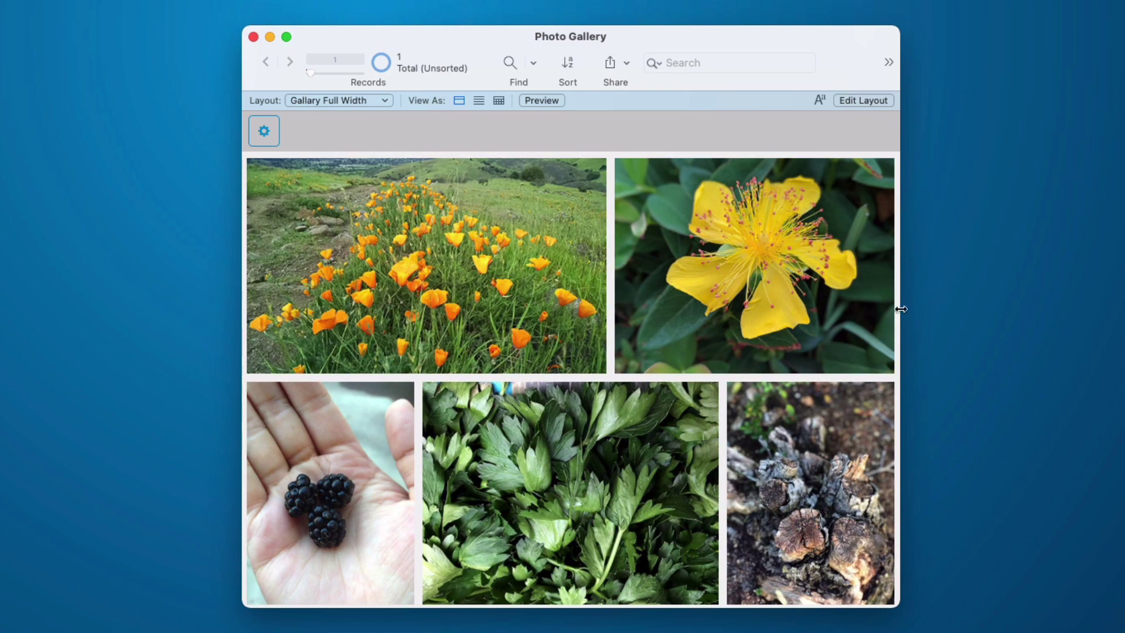
left_click_drag(901, 309, 1124, 309)
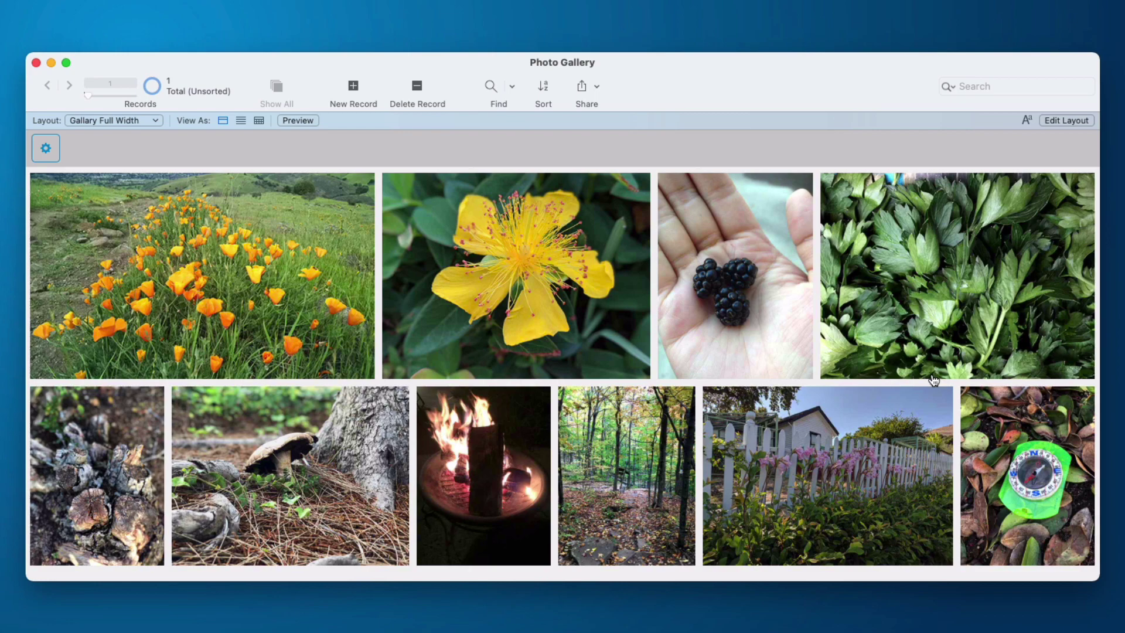
left_click_drag(1099, 328, 63, 290)
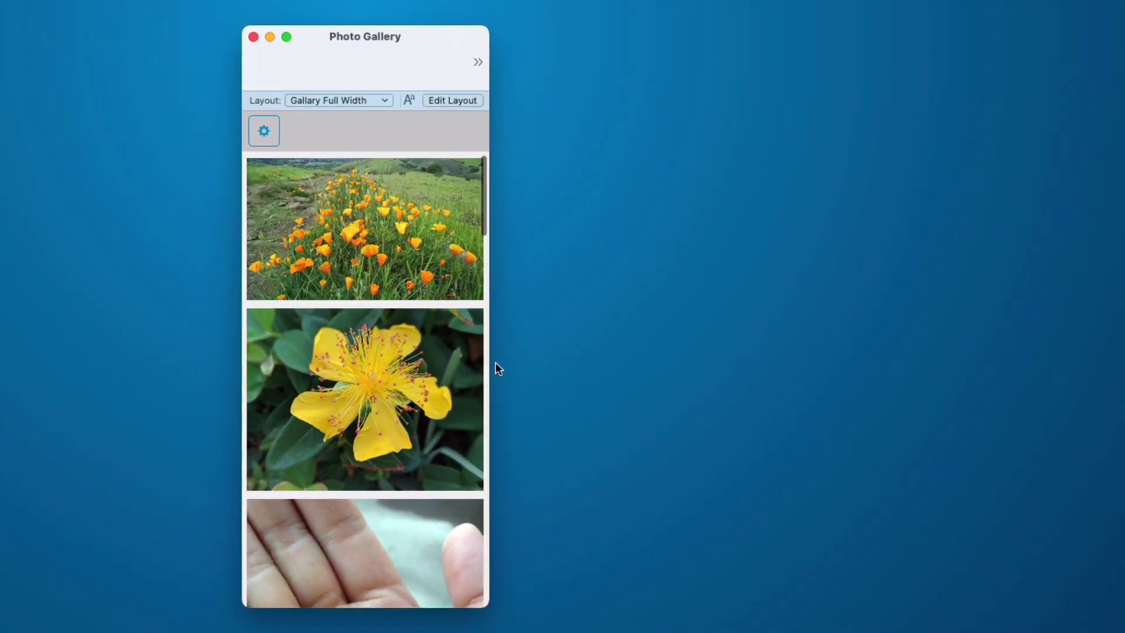
scroll(297, 382, "down", 10)
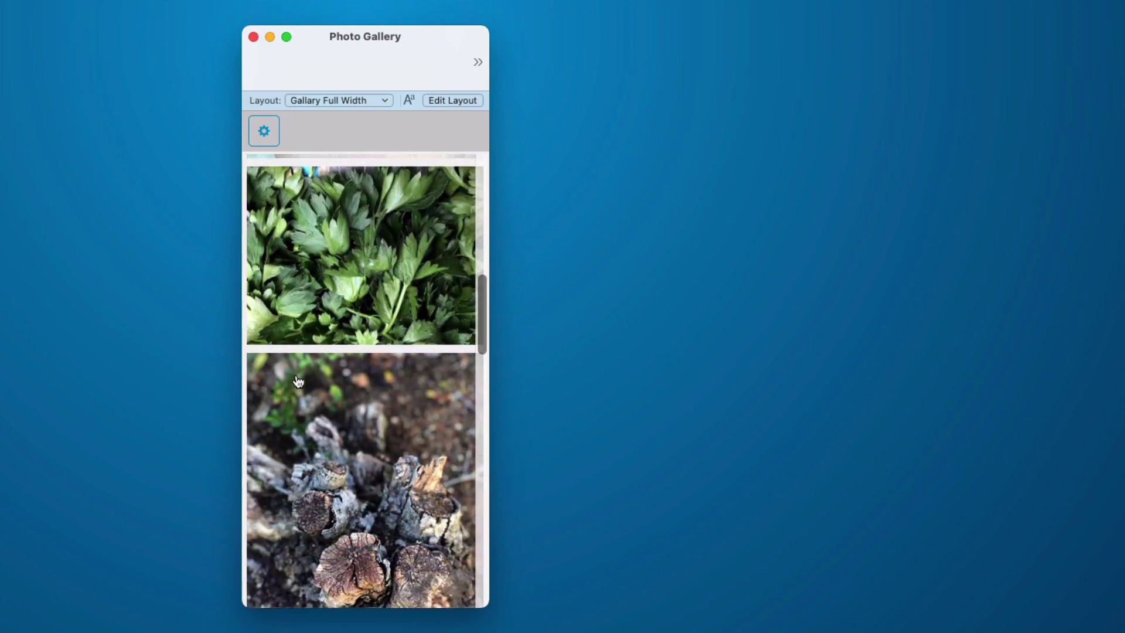
scroll(298, 381, "down", 15)
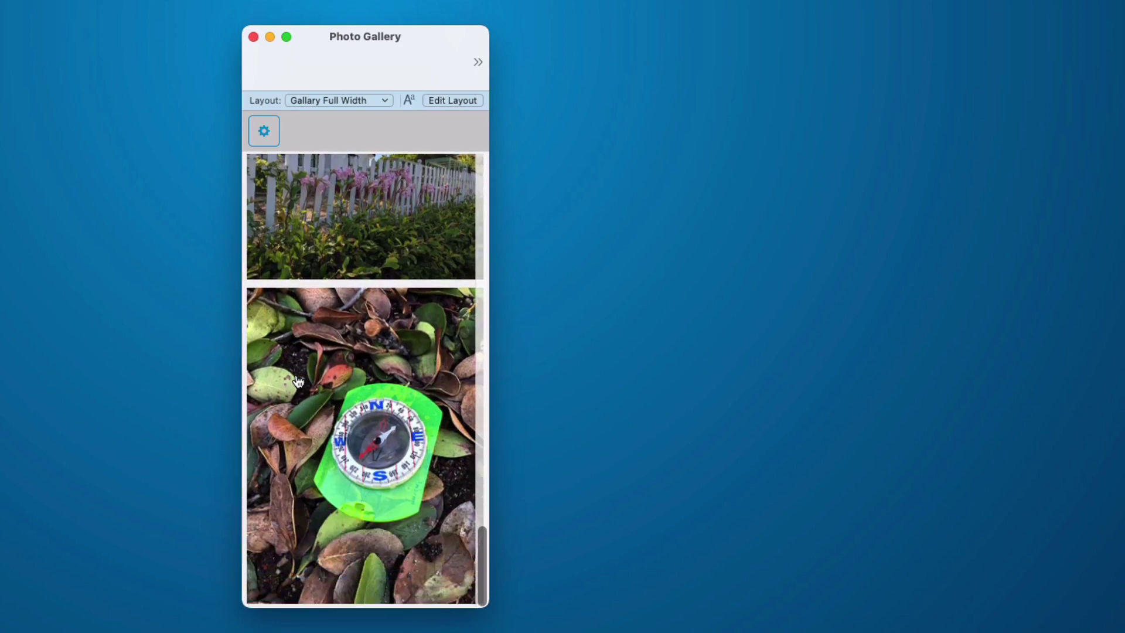
scroll(298, 382, "up", 20)
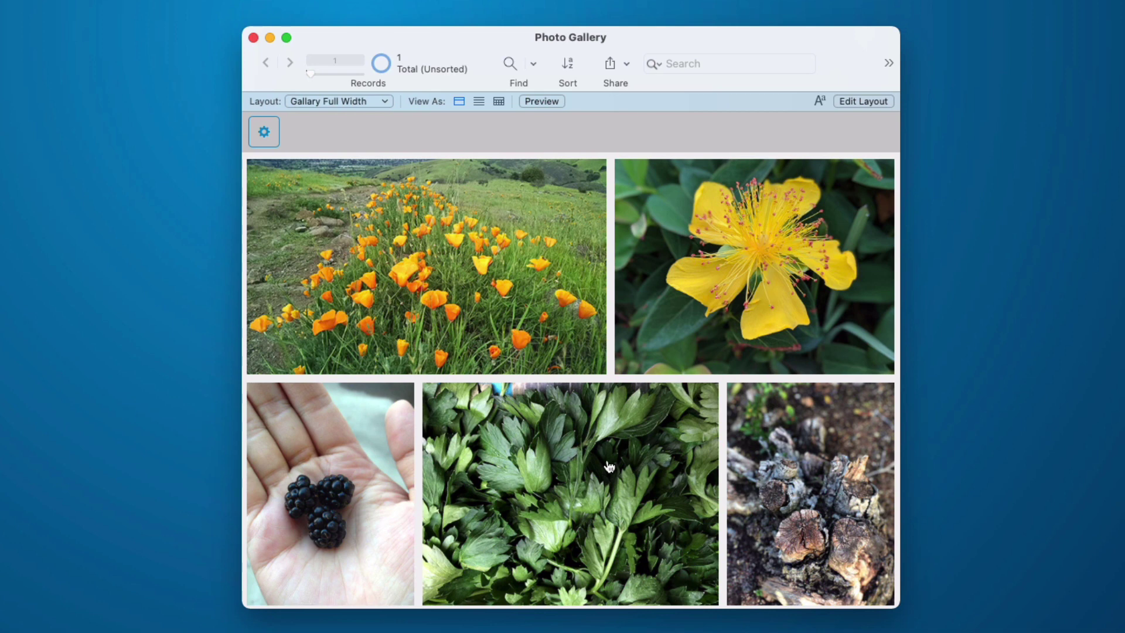
- View the Identifying Greens parsley photo's 4 x 3 details, then close them
left_click(609, 465)
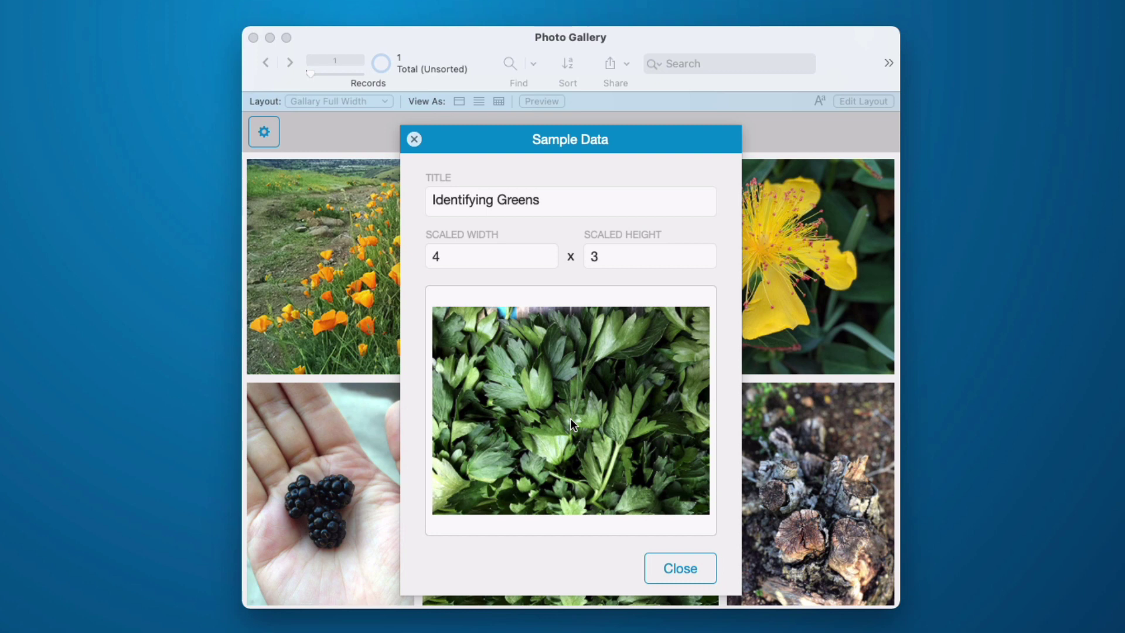
left_click(416, 140)
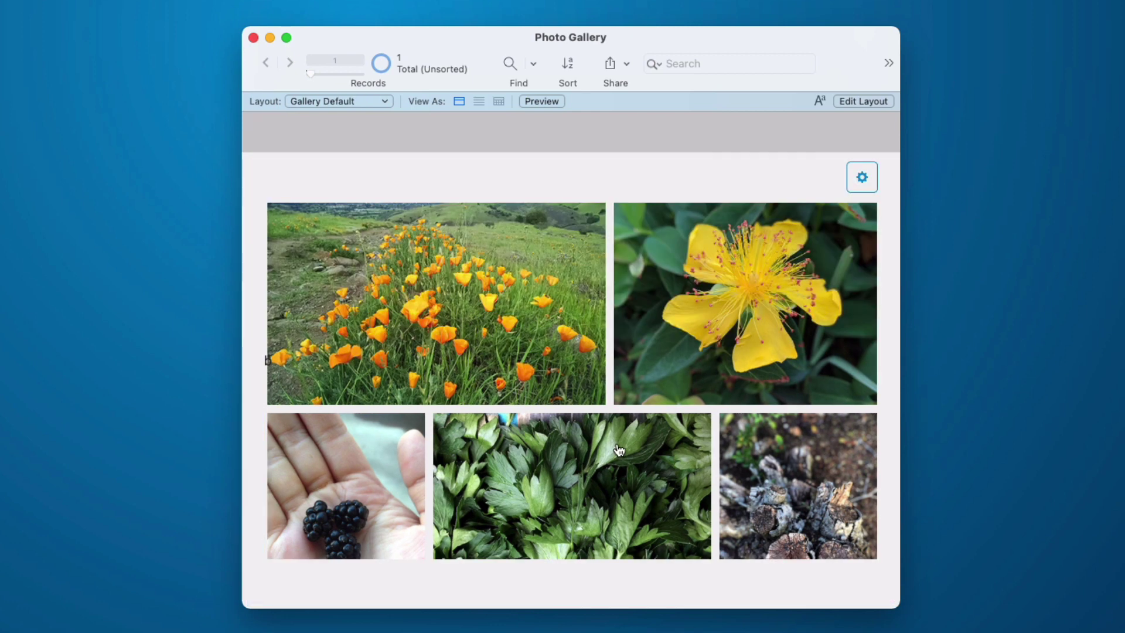
- Change the Identifying Greens photo's scaled width to 1 and scroll the gallery to check it
left_click(619, 449)
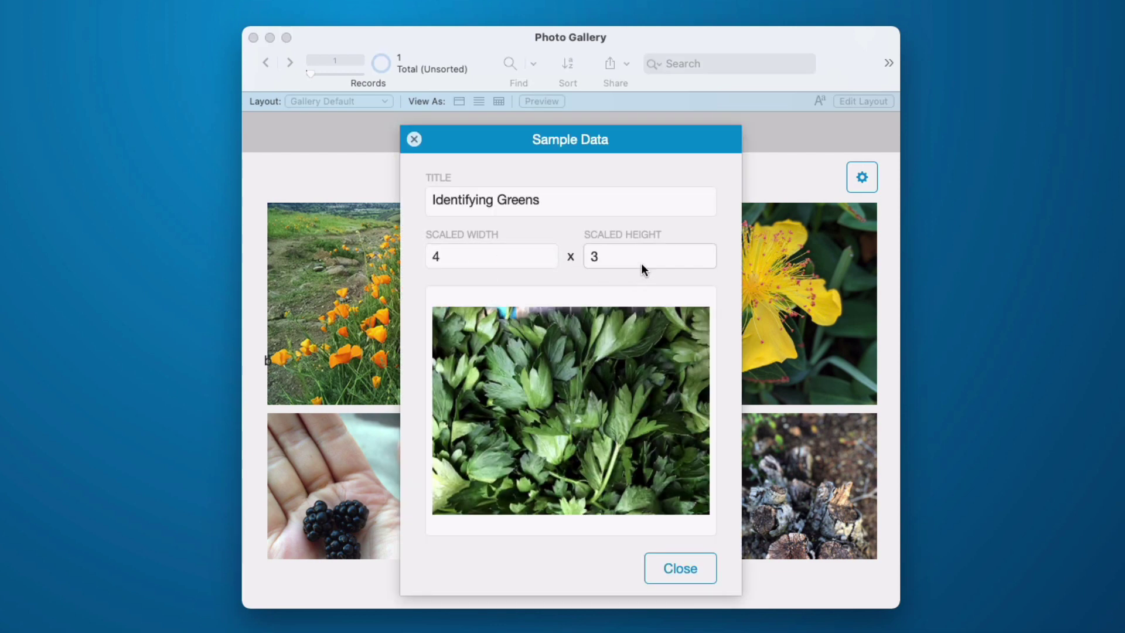
left_click(488, 255)
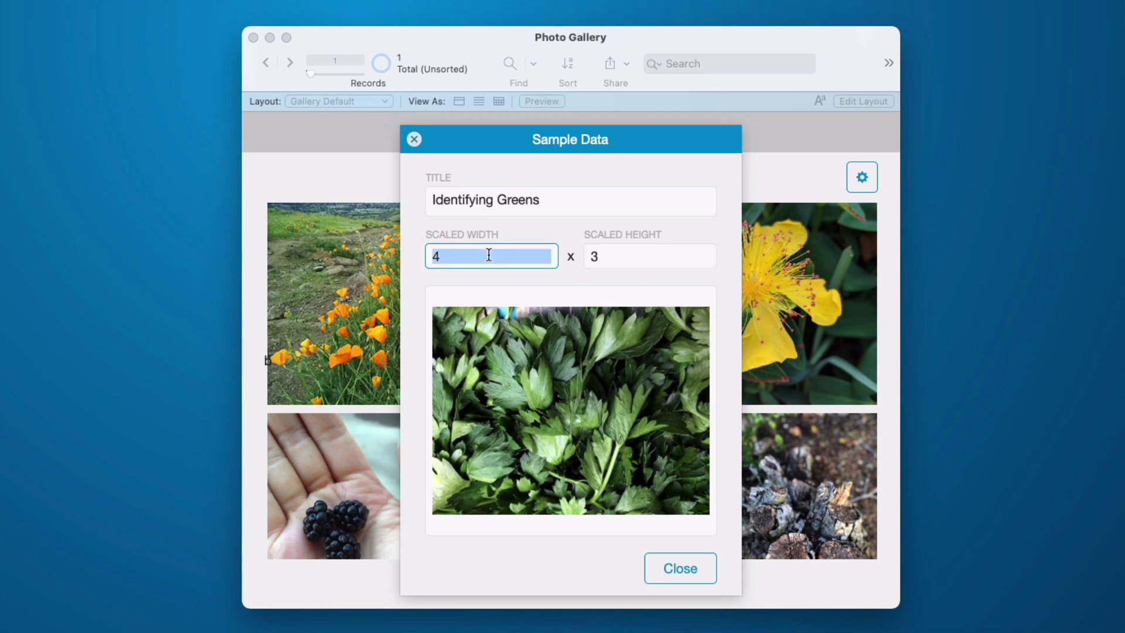
type("1")
left_click(679, 566)
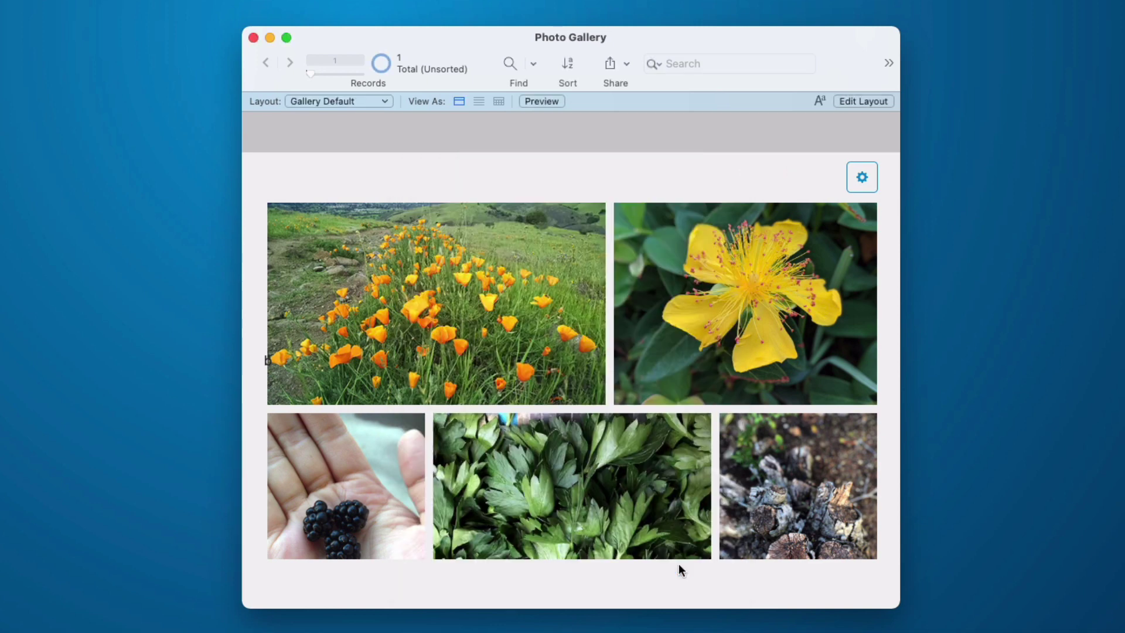
scroll(572, 496, "down", 3)
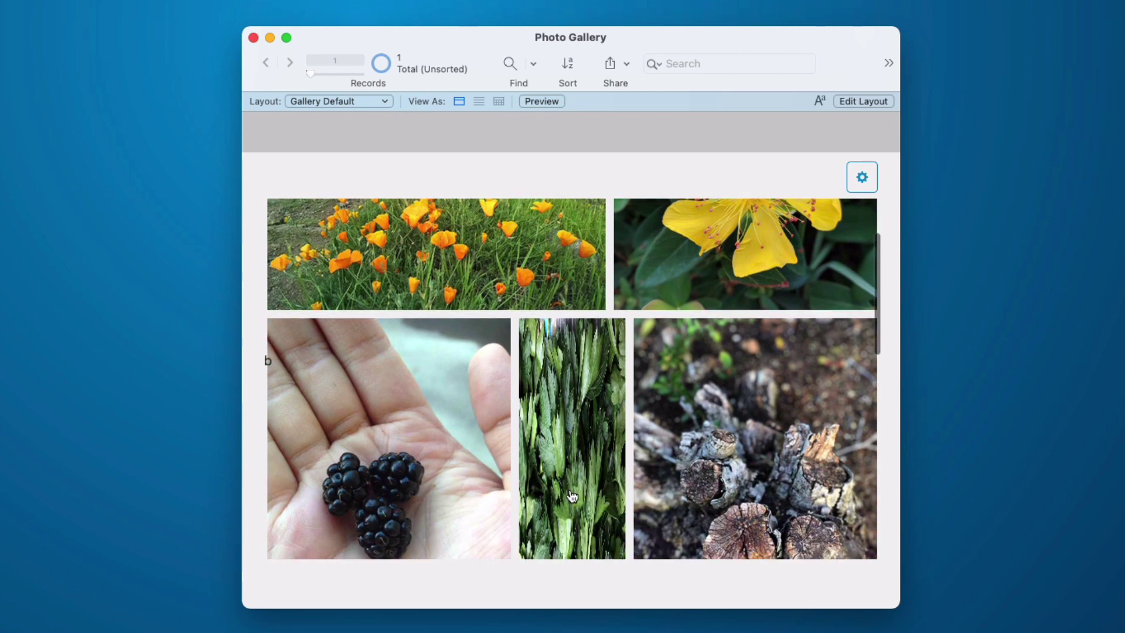
scroll(573, 496, "down", 1)
scroll(583, 491, "down", 2)
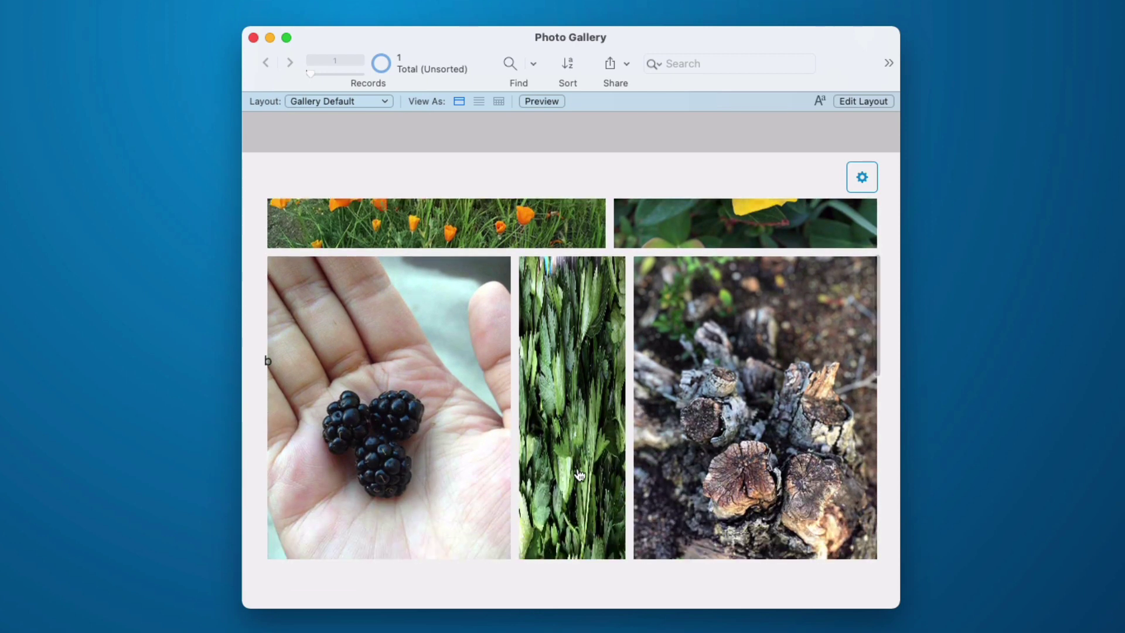
scroll(580, 399, "down", 2)
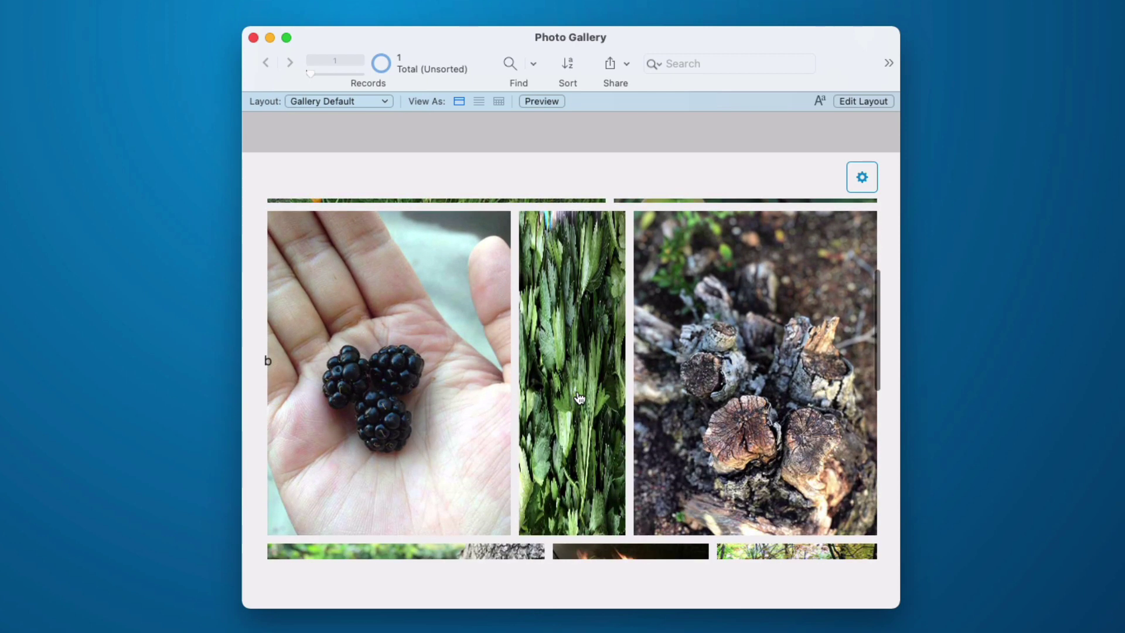
scroll(580, 393, "up", 3)
scroll(583, 352, "down", 2)
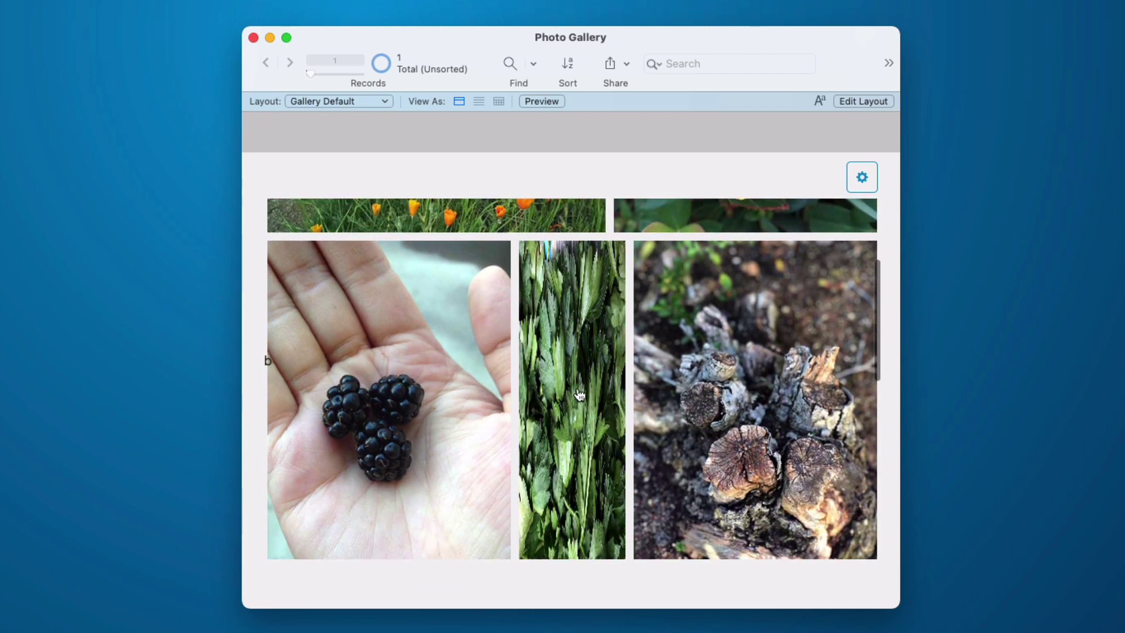
scroll(551, 445, "down", 2)
scroll(547, 451, "up", 2)
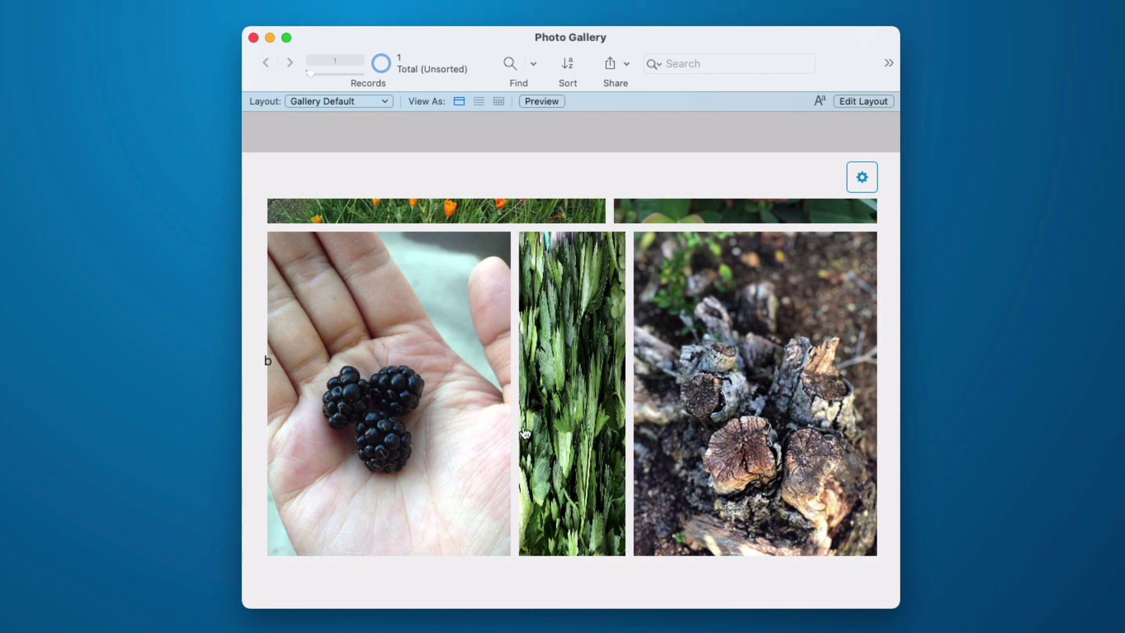
- Set the fern photo's scaled width to 4 and scaled height to 1
left_click(595, 431)
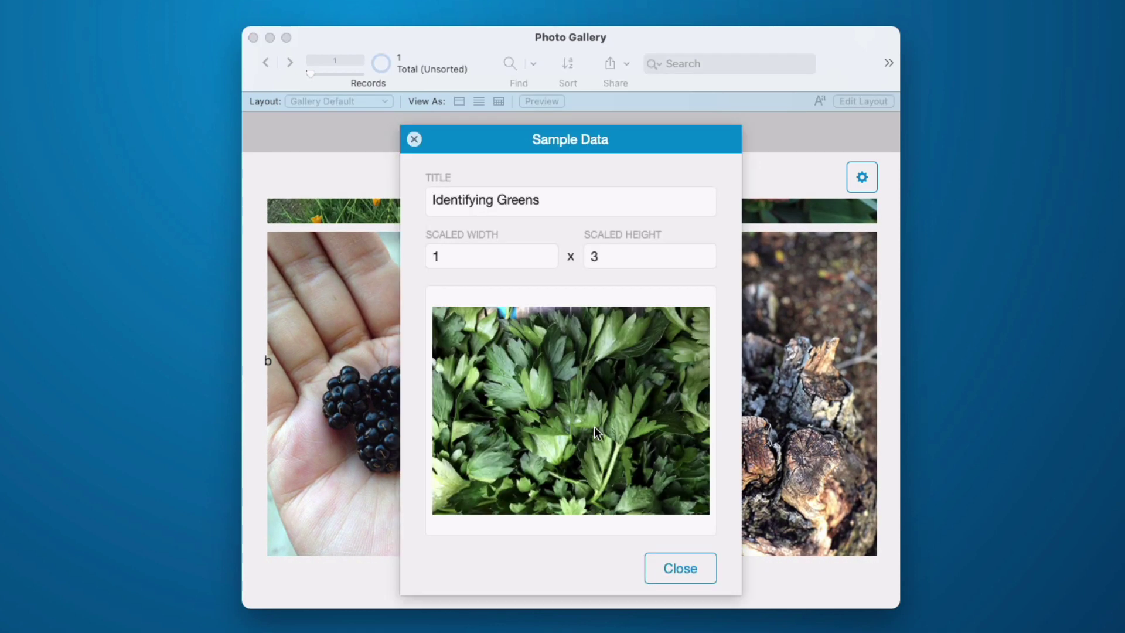
left_click_drag(469, 259, 414, 255)
type("4")
key("Tab")
double_click(583, 257)
type("1")
left_click(679, 568)
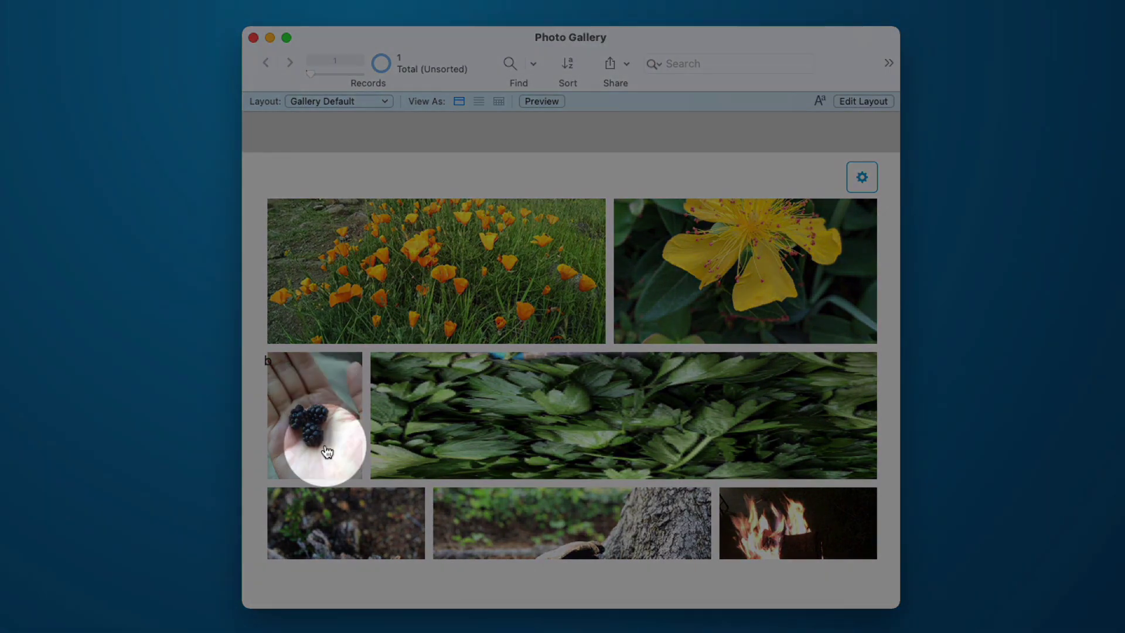
scroll(606, 408, "down", 5)
scroll(606, 408, "up", 5)
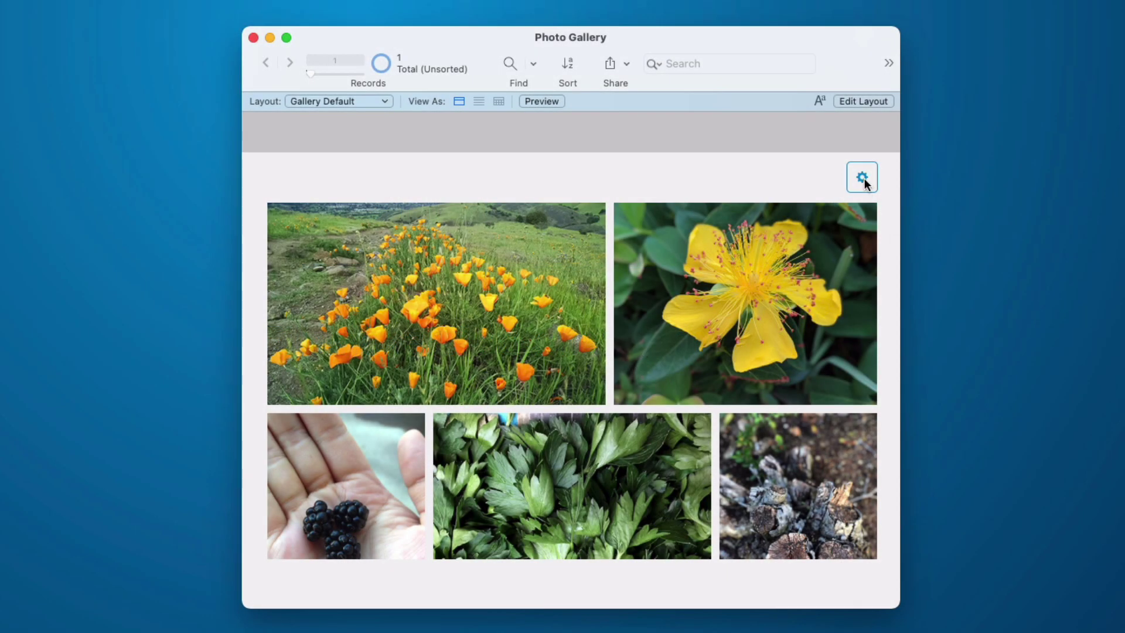
- Open the Photo Gallery Configurator and read through its photo field explanation
left_click(865, 180)
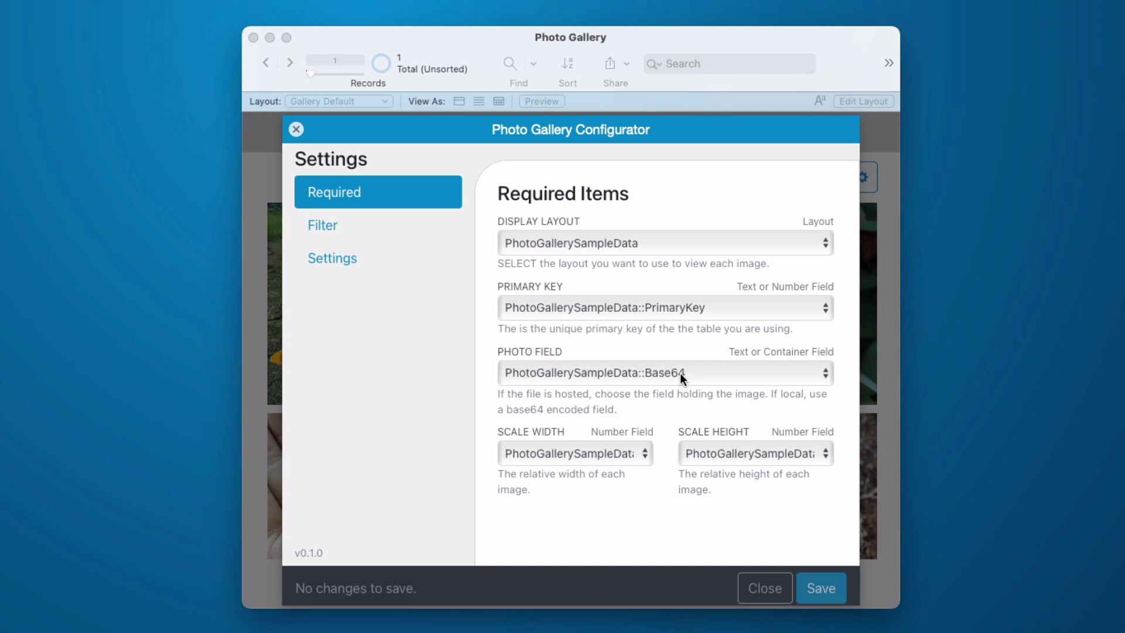
left_click_drag(765, 394, 497, 396)
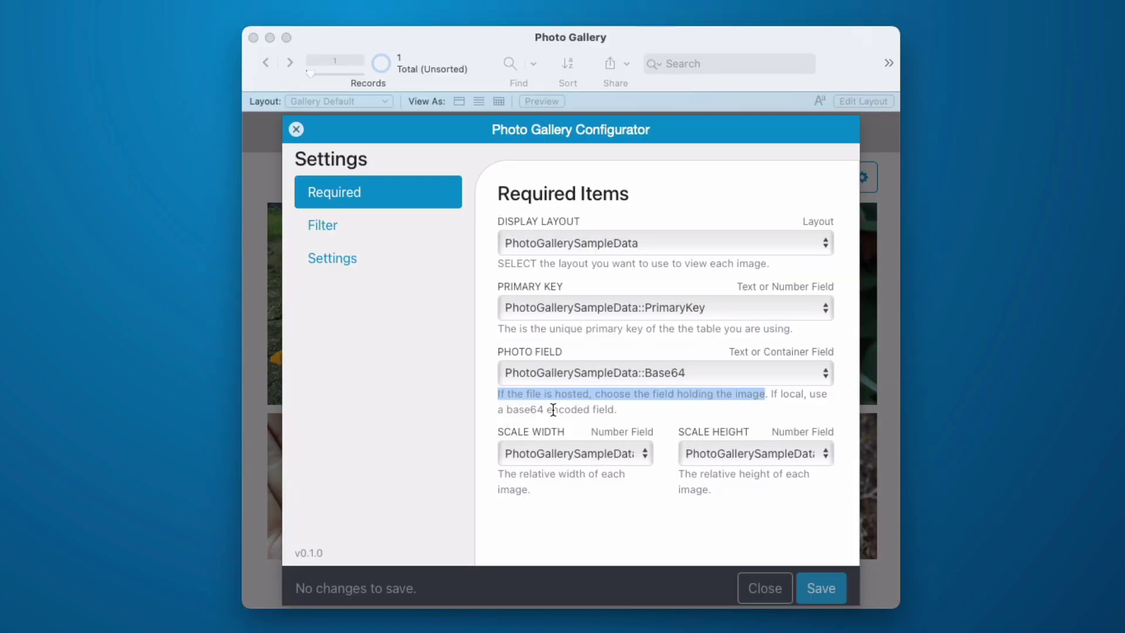
- In Settings, set Direction to column with Columns at 4, and save
left_click(391, 258)
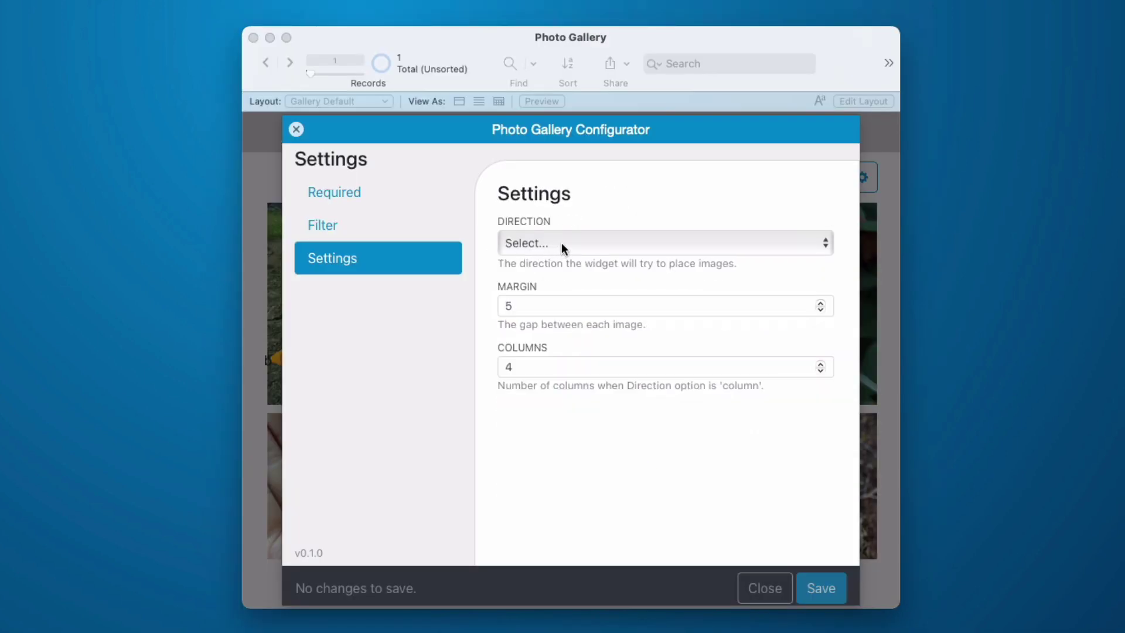
left_click(599, 244)
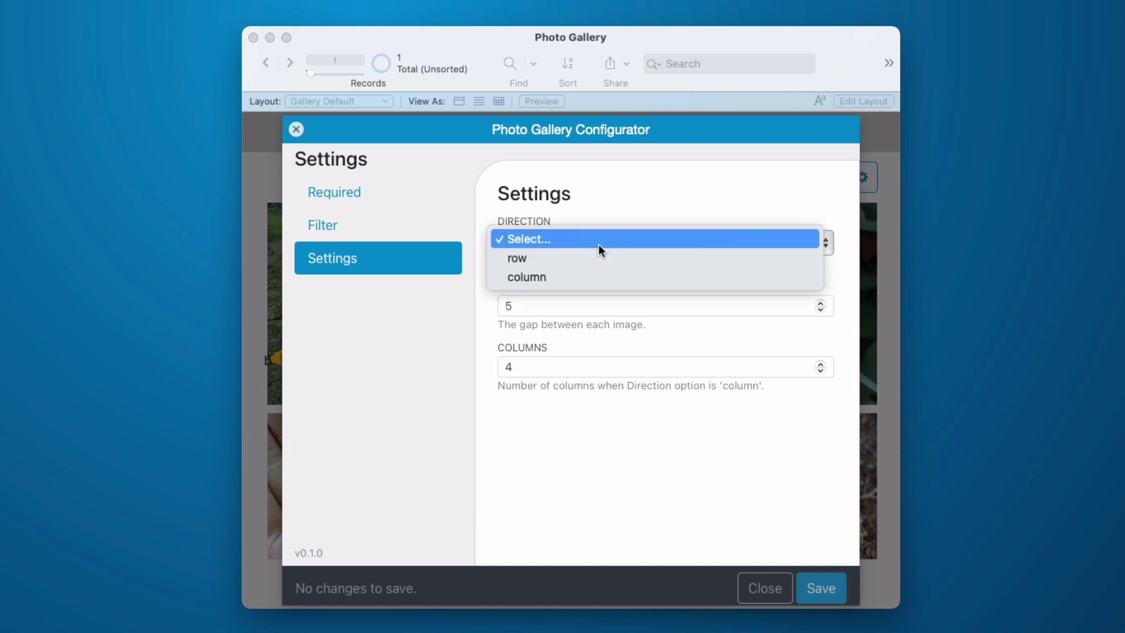
left_click(603, 279)
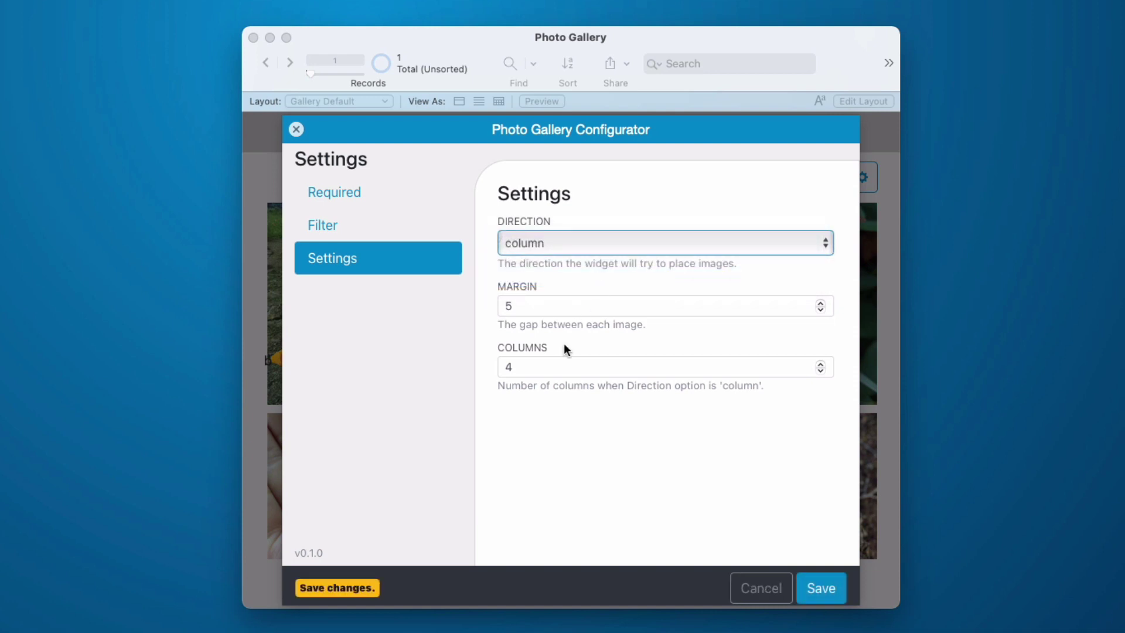
left_click(543, 366)
left_click_drag(552, 367, 500, 366)
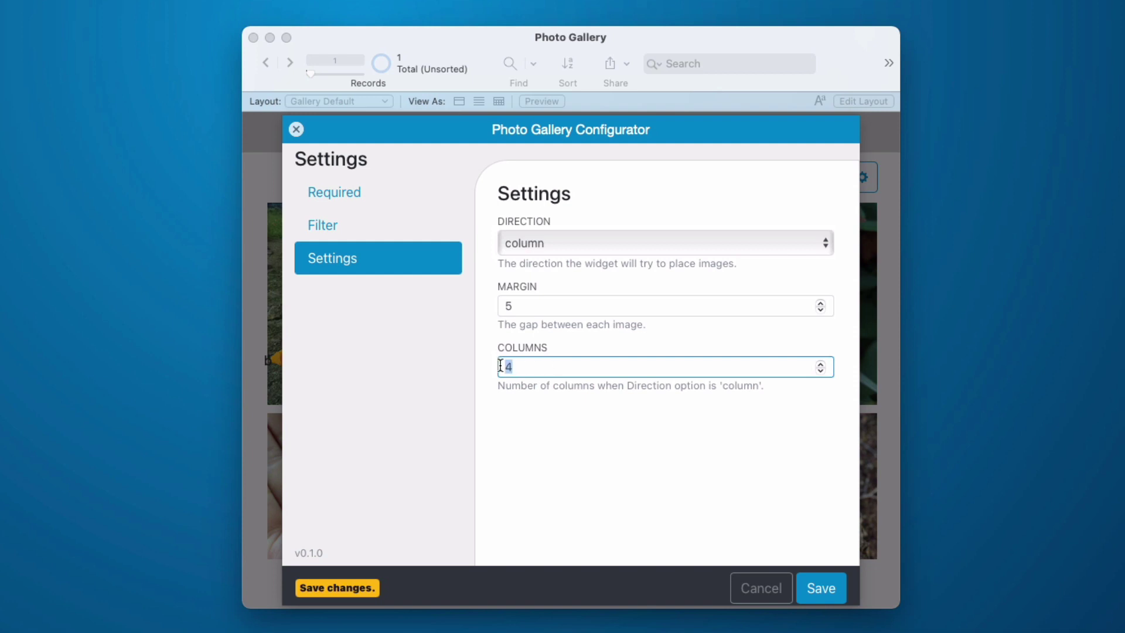
left_click(826, 588)
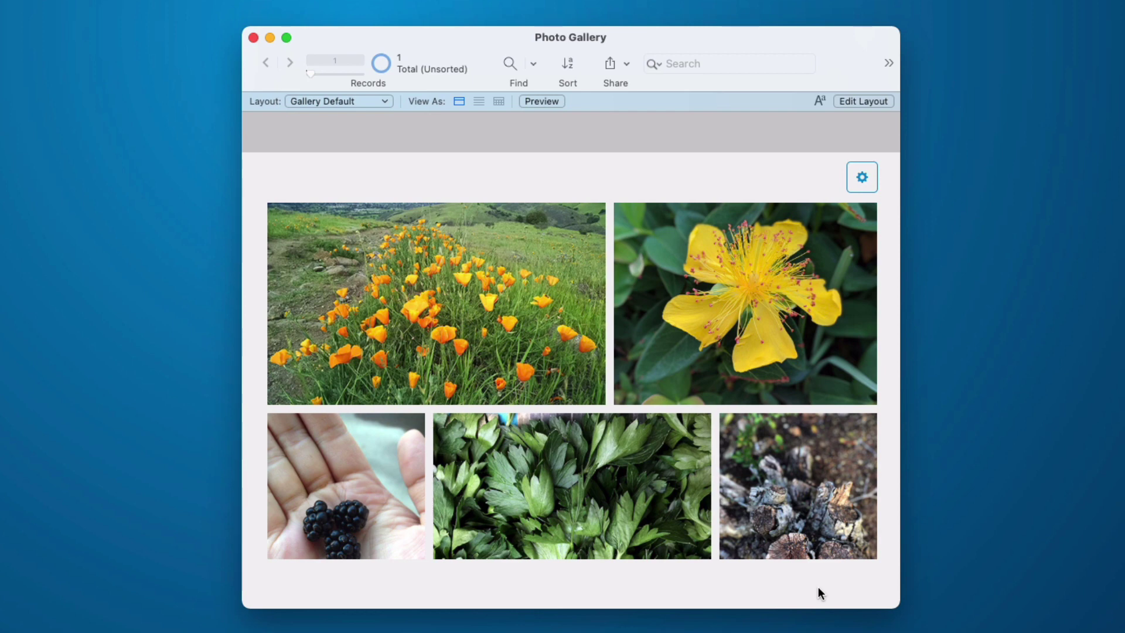
- Switch to Layout mode and back to Browse to reload, then scroll the four-column gallery
key("super+l")
key("super+b")
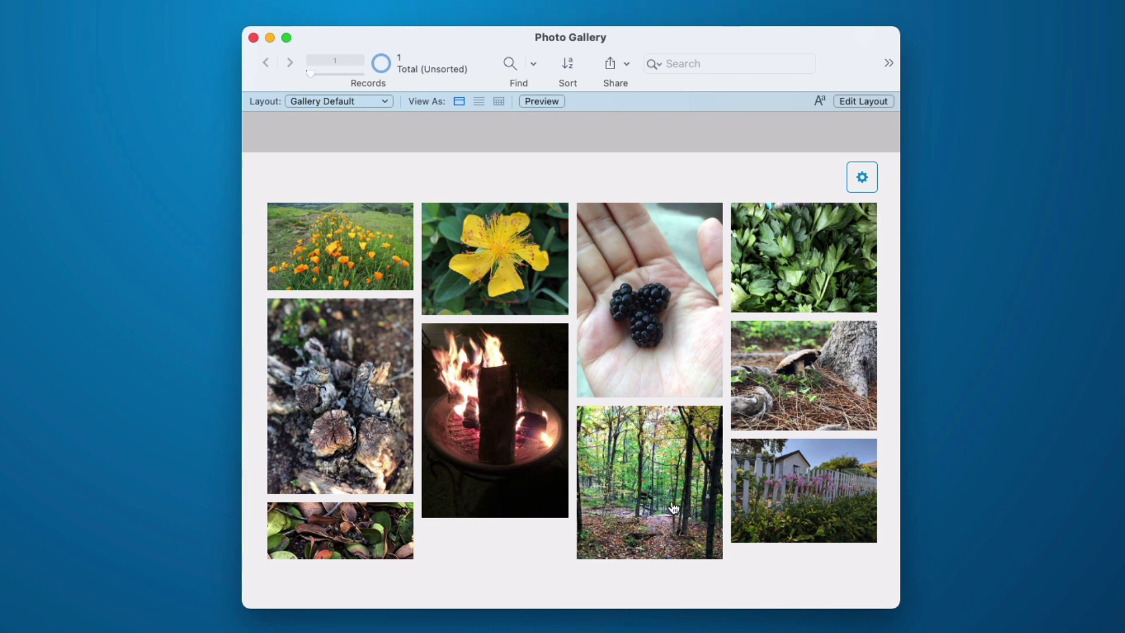
scroll(674, 507, "down", 3)
scroll(674, 508, "up", 3)
scroll(511, 407, "down", 5)
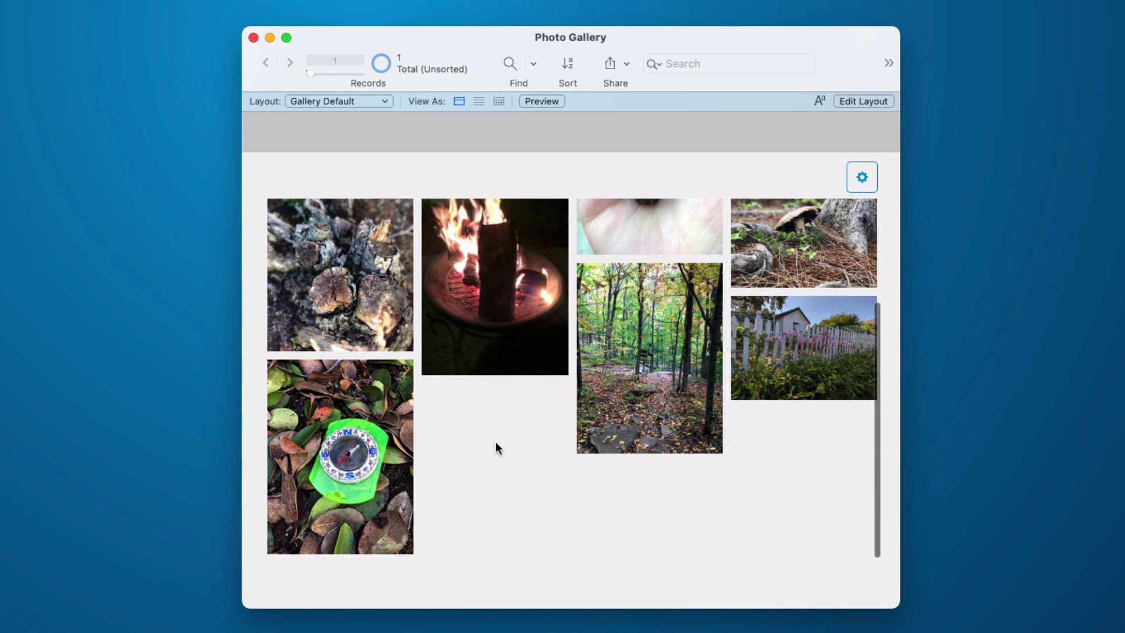
scroll(683, 497, "up", 5)
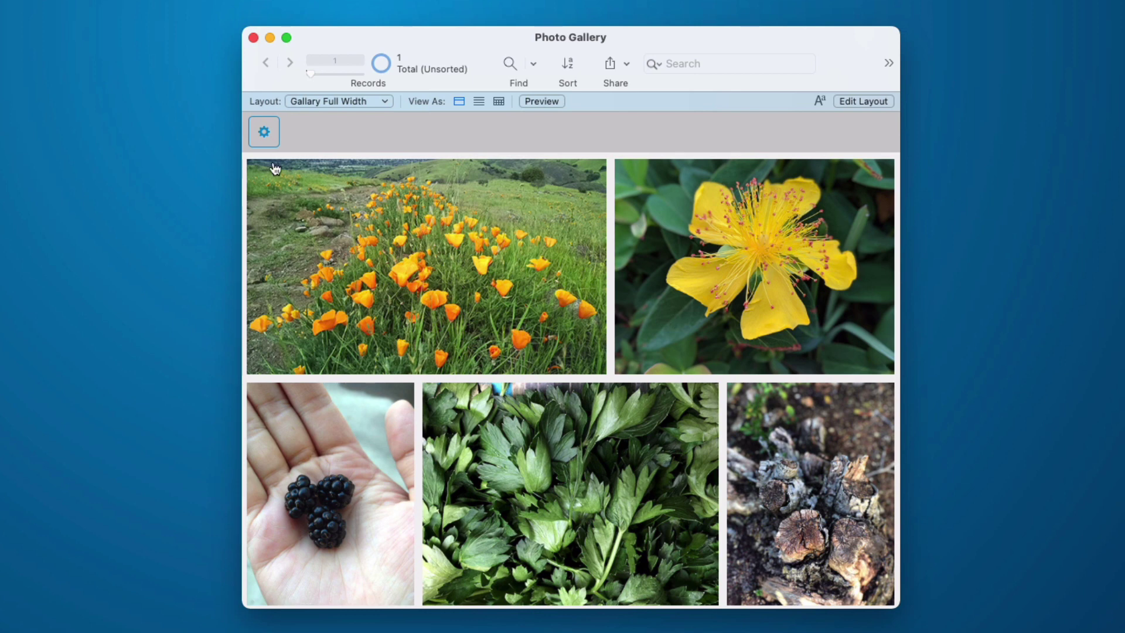
- In the Full Width gallery's Configurator settings, choose column direction, change Columns from 3 to 5, and save
left_click(264, 135)
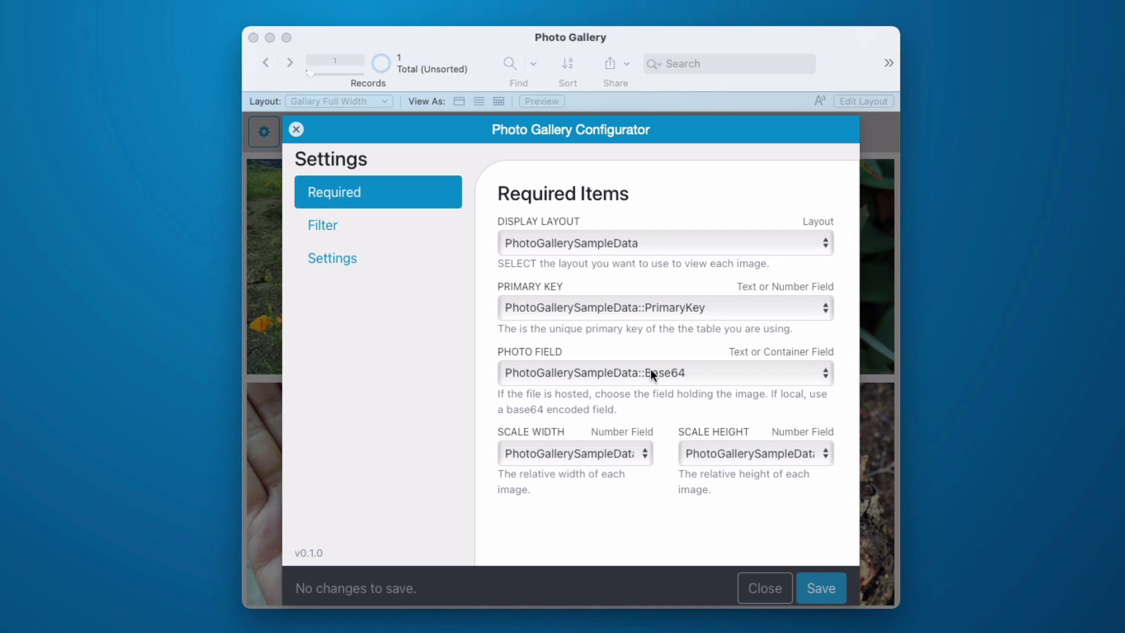
left_click(385, 262)
left_click(550, 245)
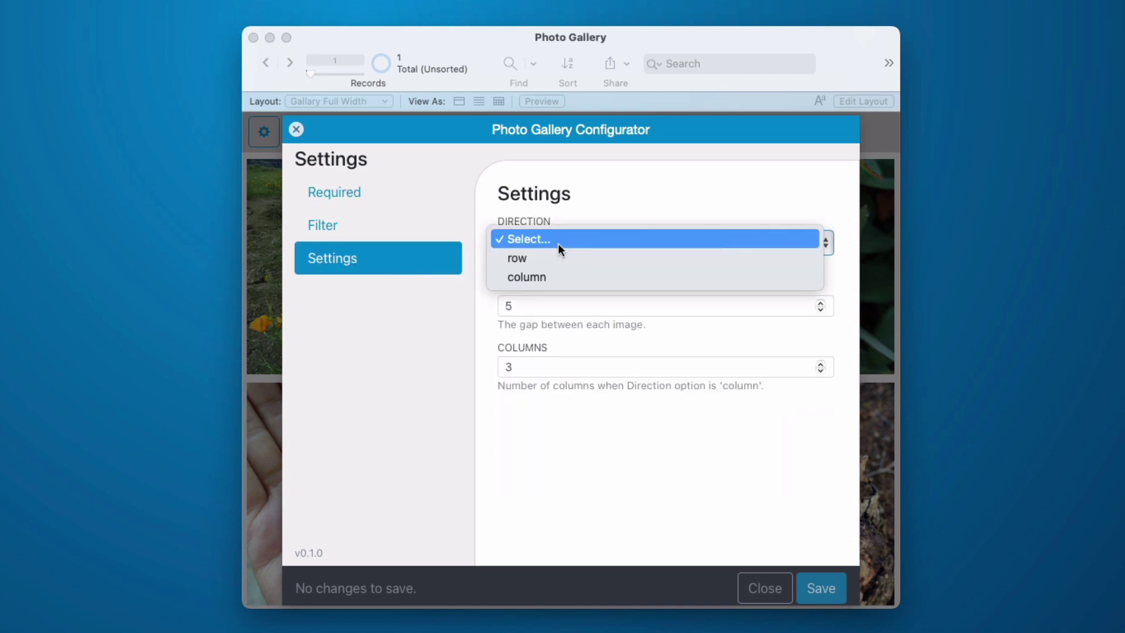
left_click(590, 273)
left_click(612, 369)
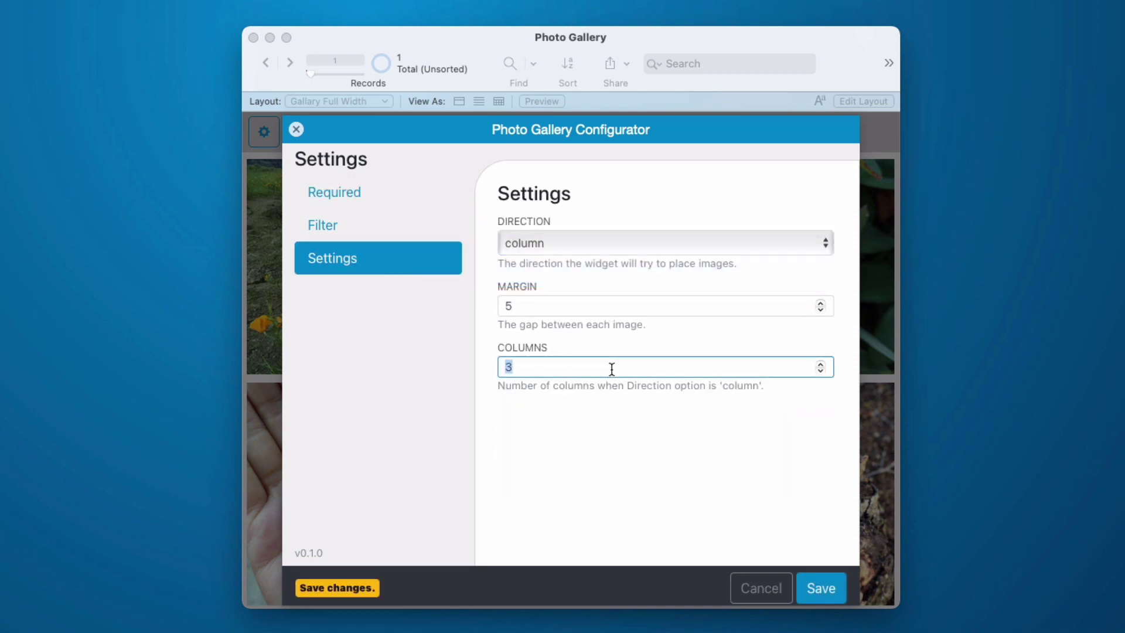
key("BackSpace")
type("5")
left_click(626, 454)
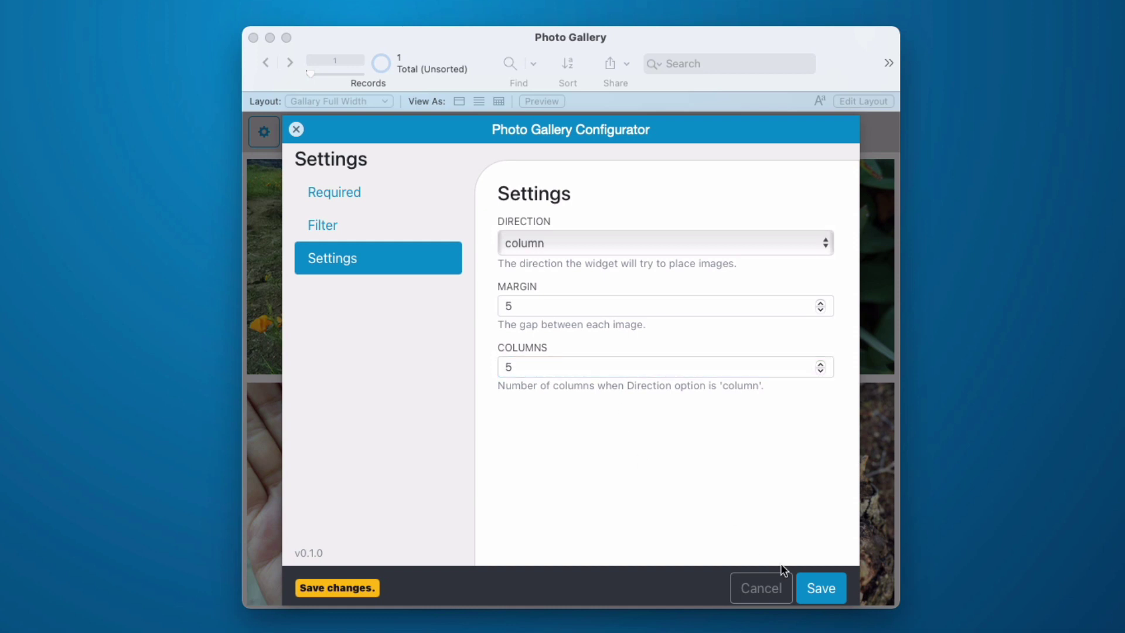
left_click(814, 587)
- In Layout mode, select the gallery web viewer and change its top autosizing anchor
key("super+l")
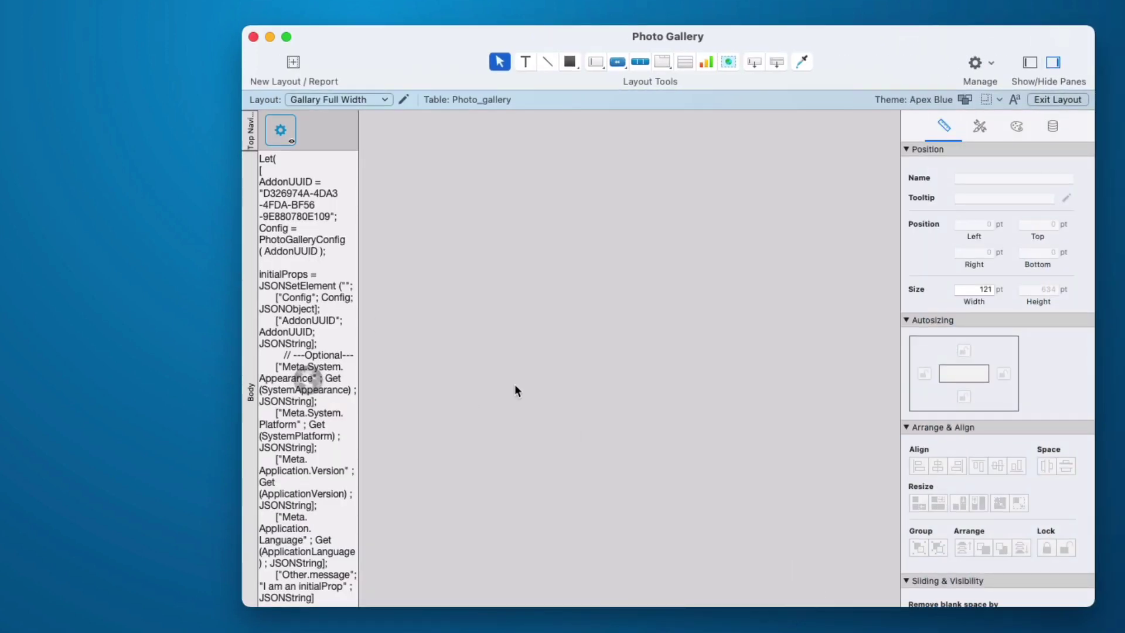
left_click(326, 322)
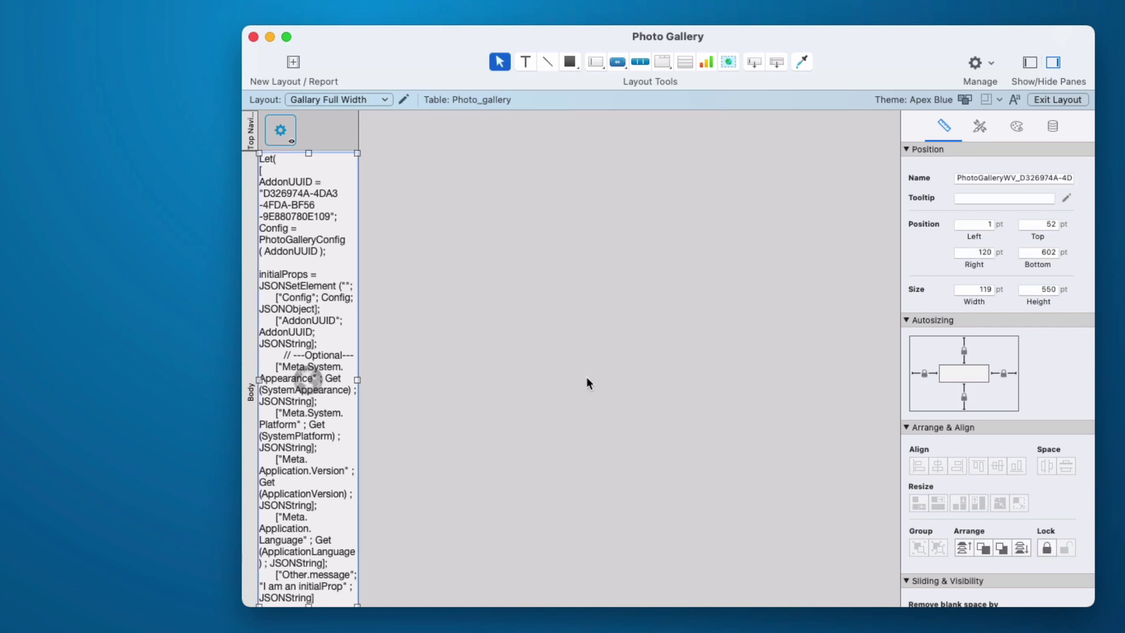
left_click(964, 349)
- Back in Browse mode, narrow and widen the window to confirm the five columns reflow
key("super+b")
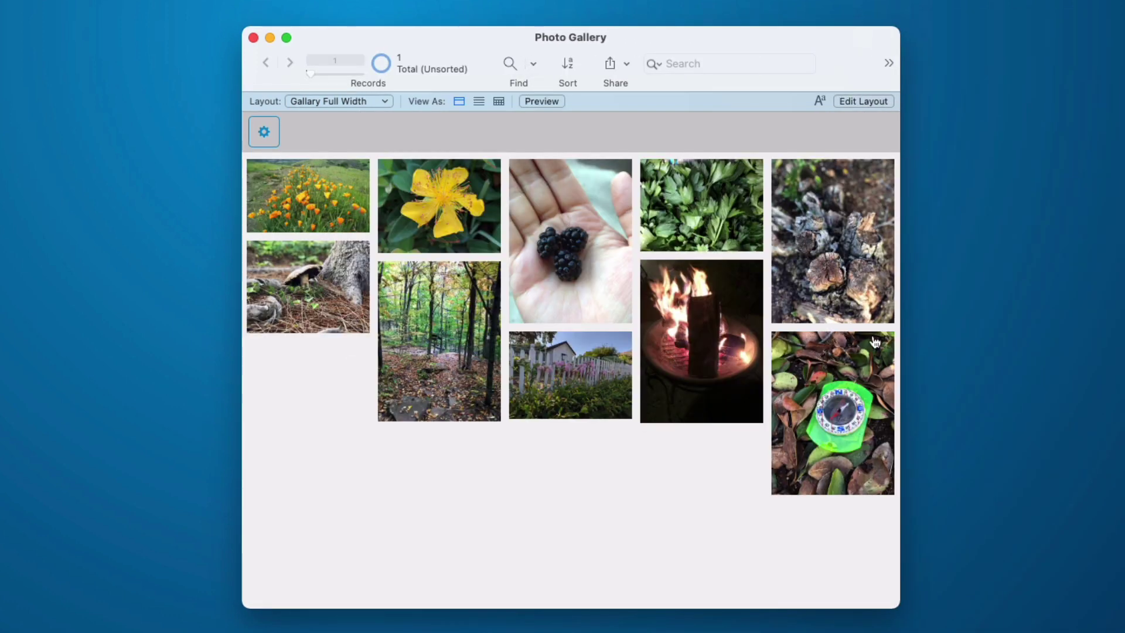
left_click_drag(899, 319, 406, 319)
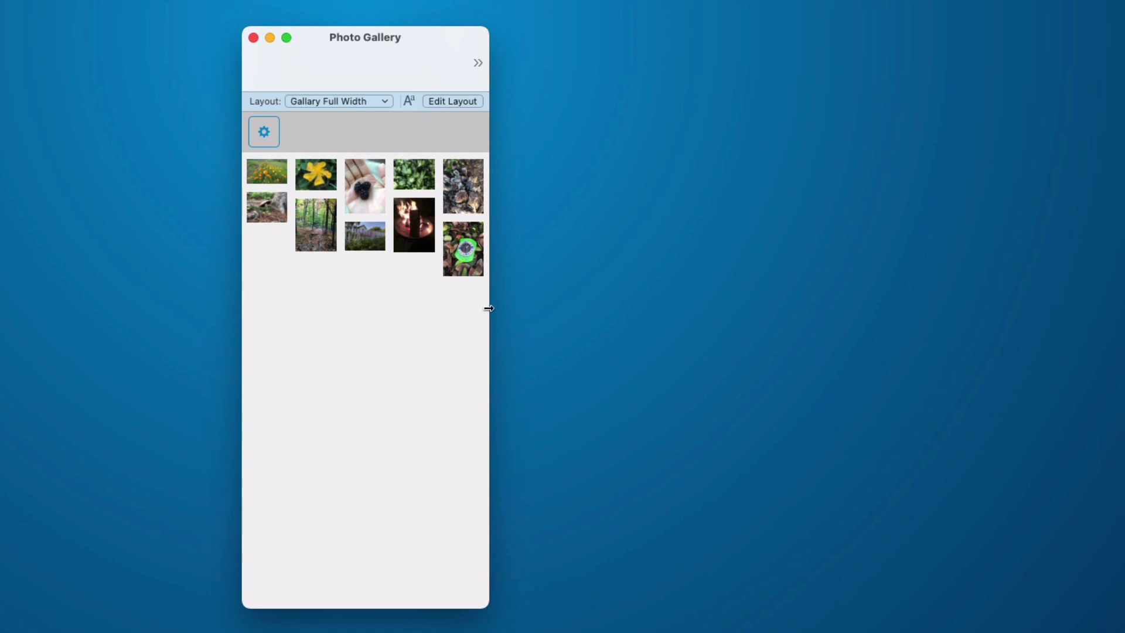
left_click_drag(489, 308, 1108, 322)
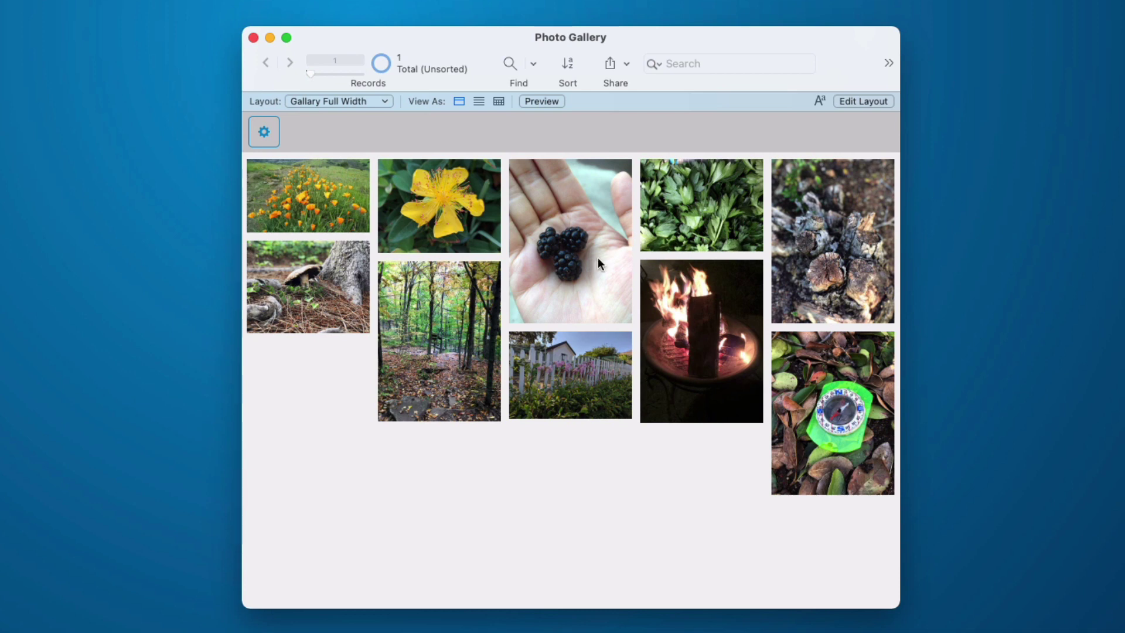
- Set the blackberry photo's scaled width to 1 and close its details to preview the tall shape
left_click(598, 258)
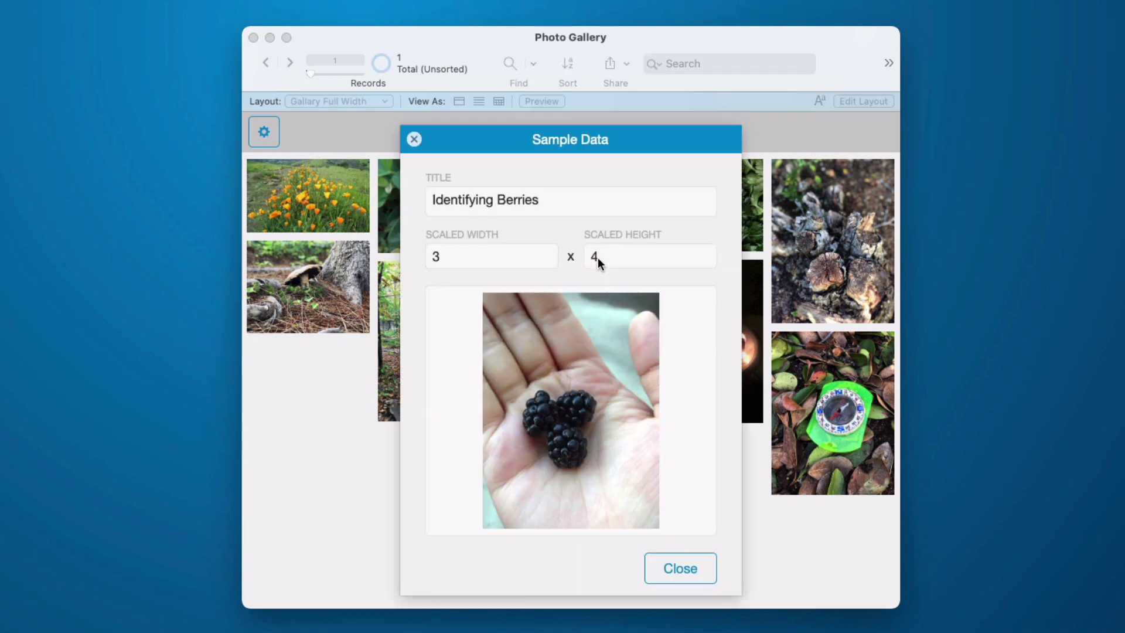
left_click(494, 256)
key("super+a")
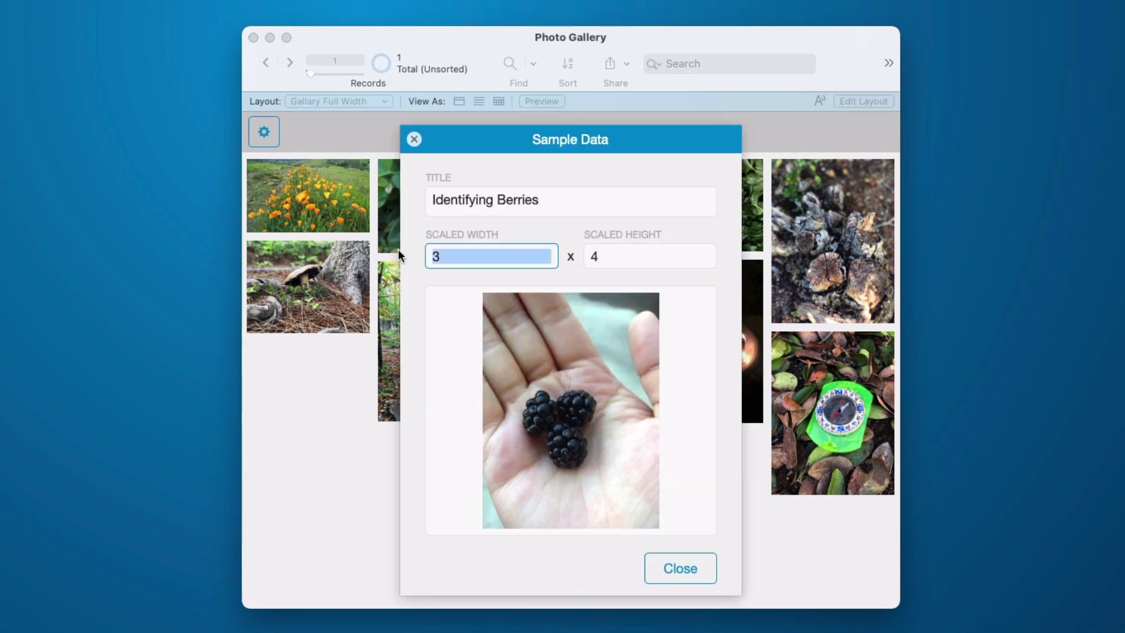
type("1")
left_click(686, 568)
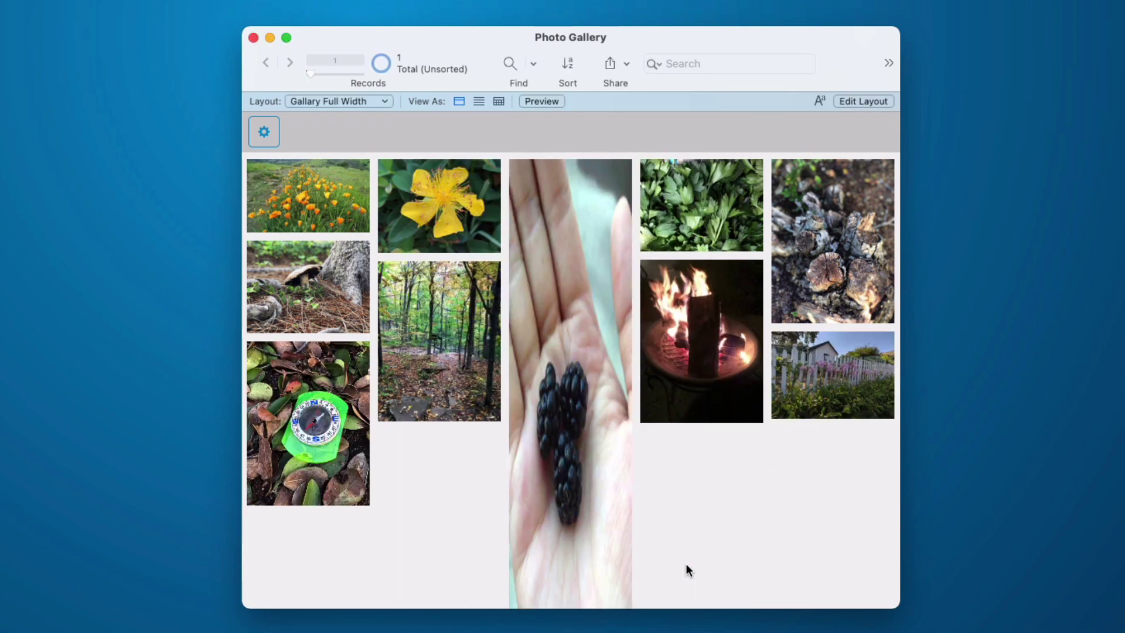
scroll(599, 529, "down", 2)
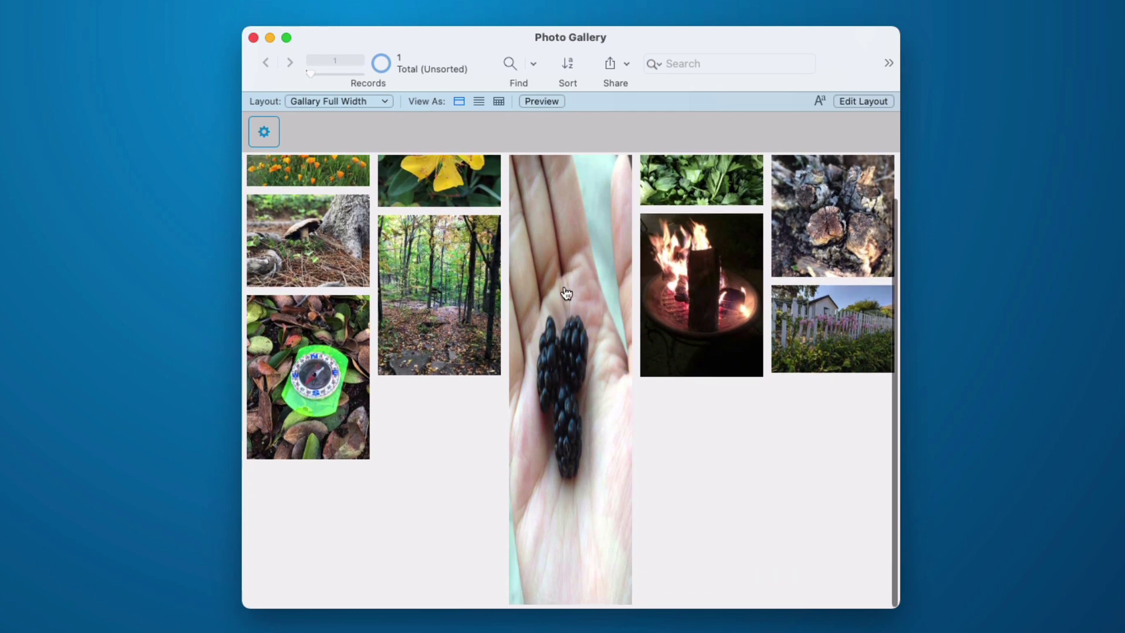
scroll(570, 478, "up", 3)
- Reopen the blackberry photo and set its scaled width to 4 and height to 1
left_click(568, 472)
key("Tab")
type("4")
key("Tab")
type("1")
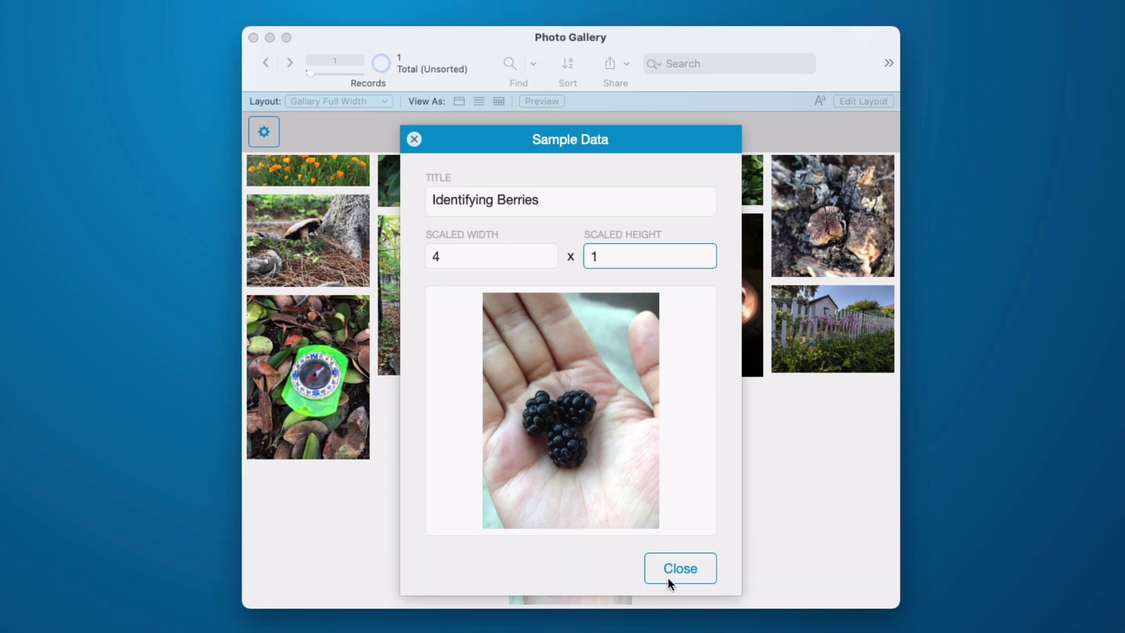
left_click(678, 568)
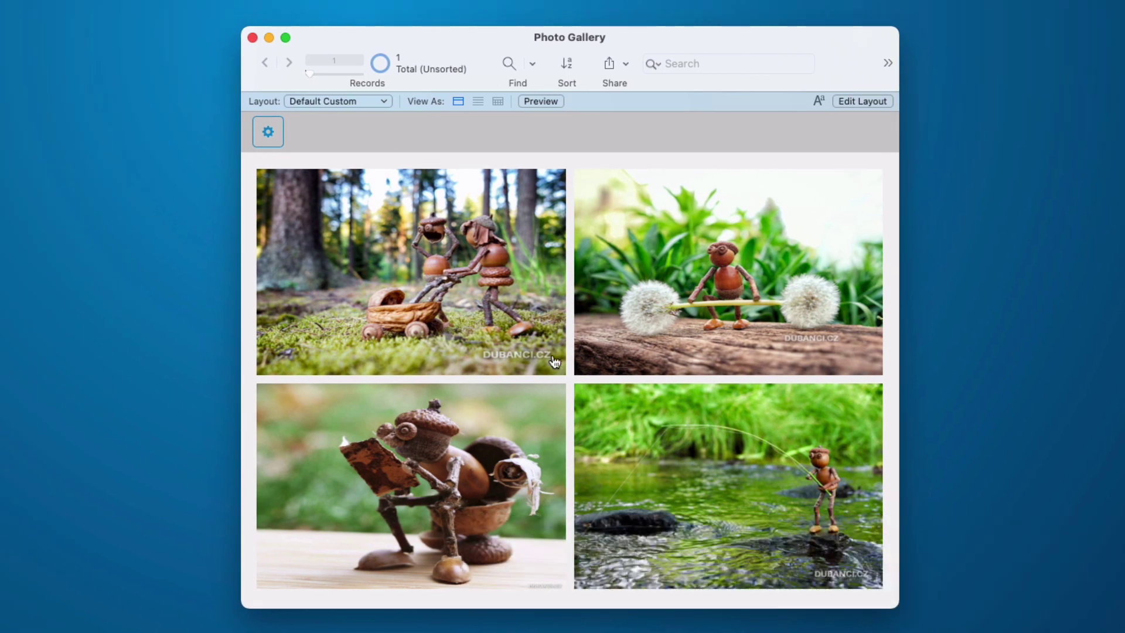
scroll(551, 378, "down", 6)
scroll(551, 378, "down", 3)
scroll(673, 395, "up", 3)
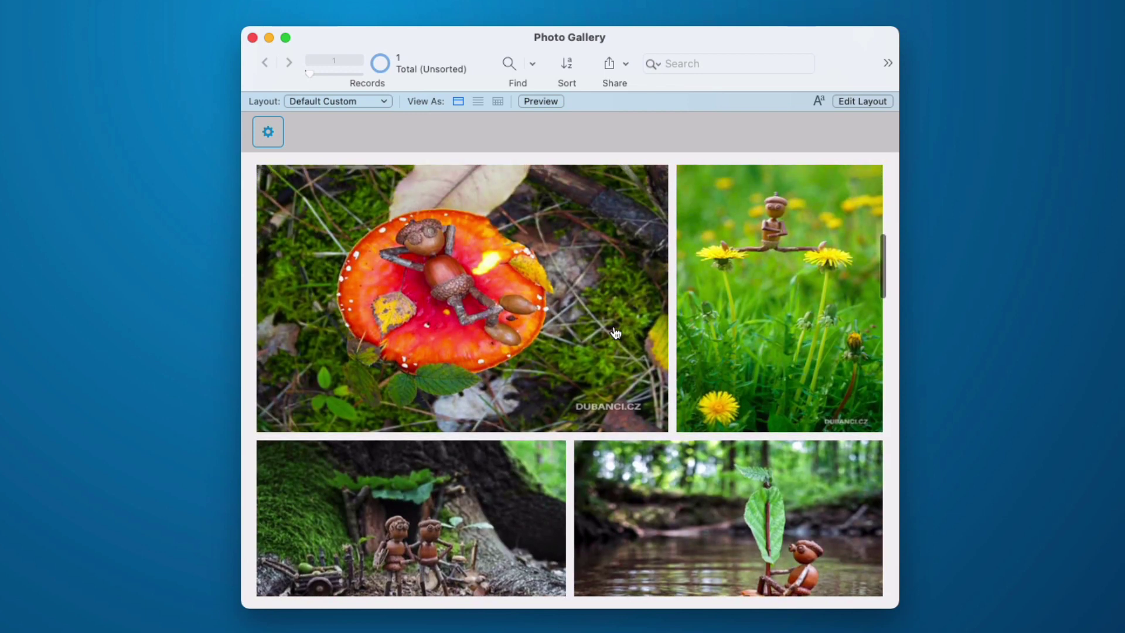
scroll(606, 378, "down", 5)
scroll(607, 378, "down", 1)
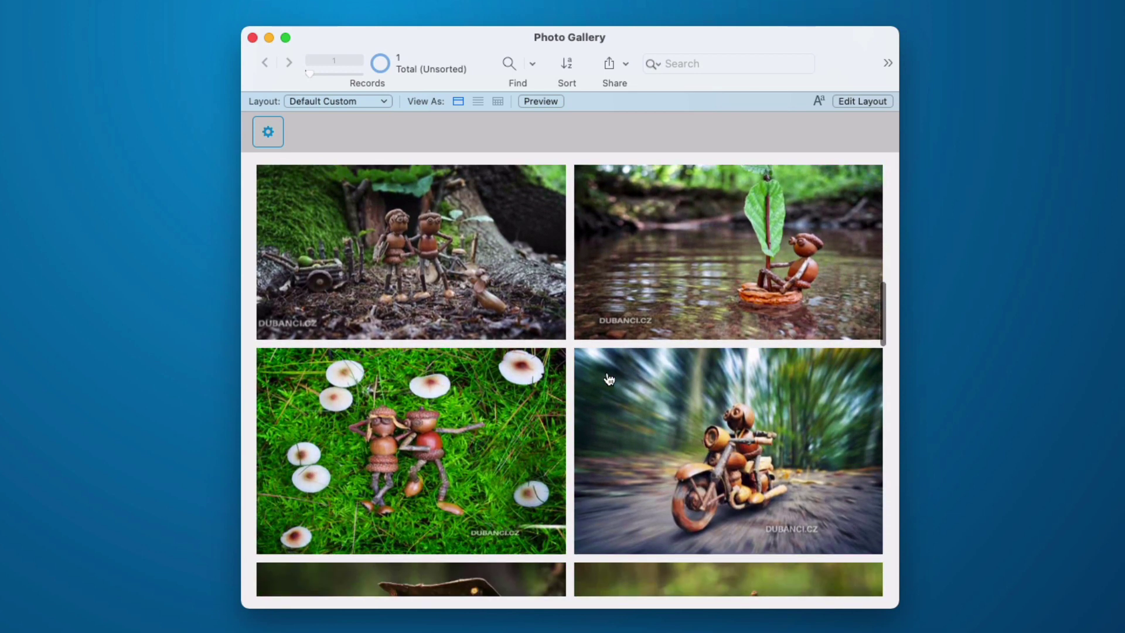
scroll(563, 444, "down", 5)
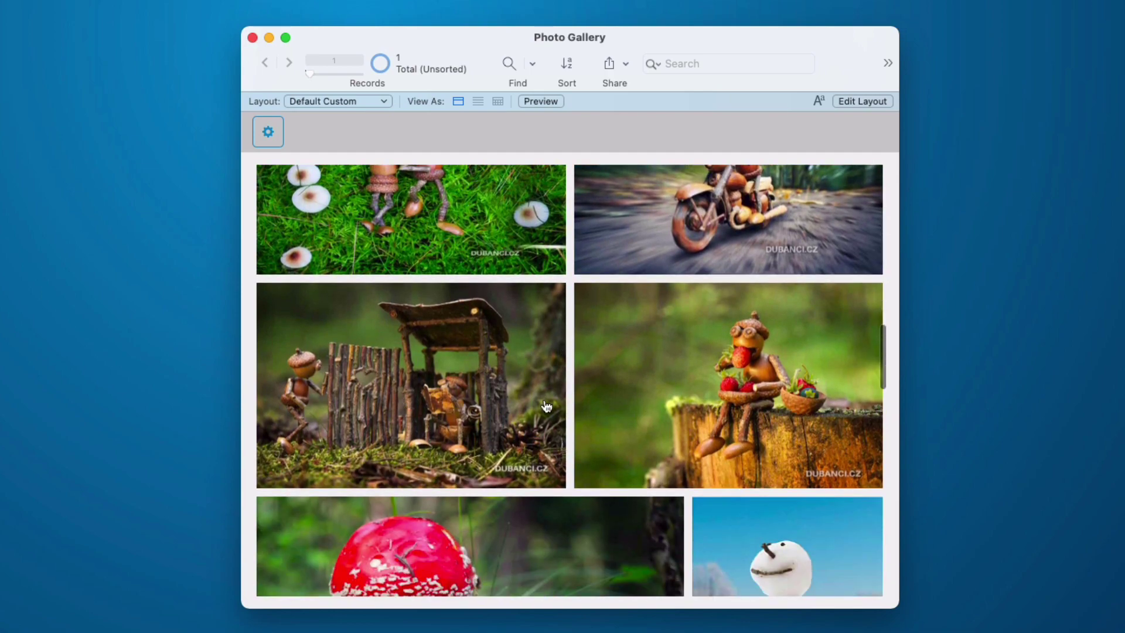
scroll(546, 406, "down", 3)
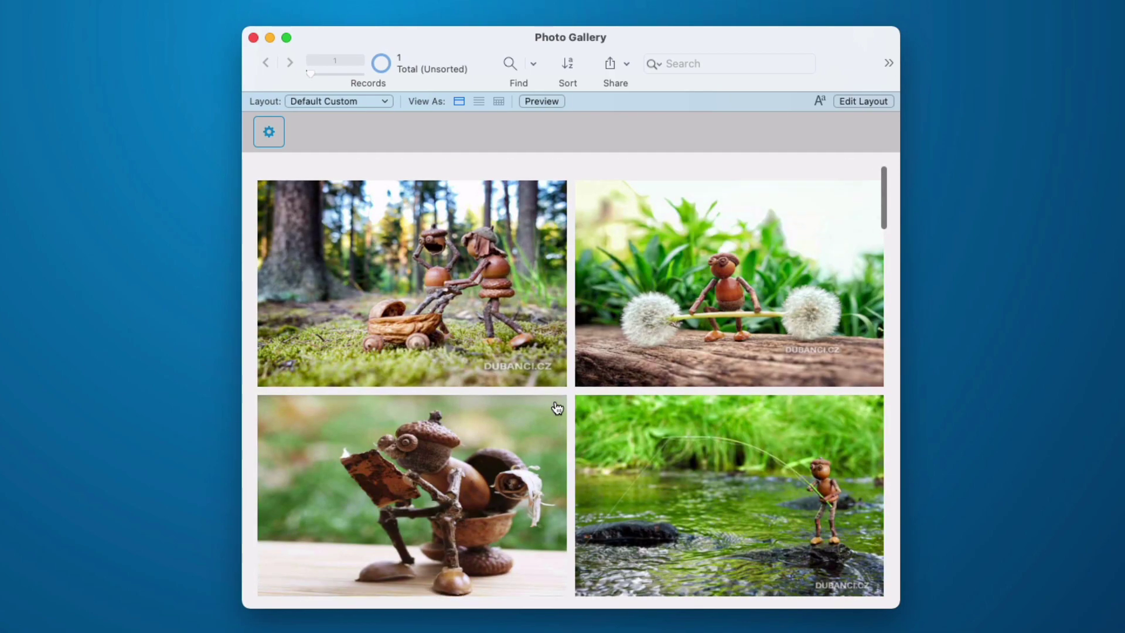
scroll(557, 408, "down", 7)
scroll(557, 402, "up", 1)
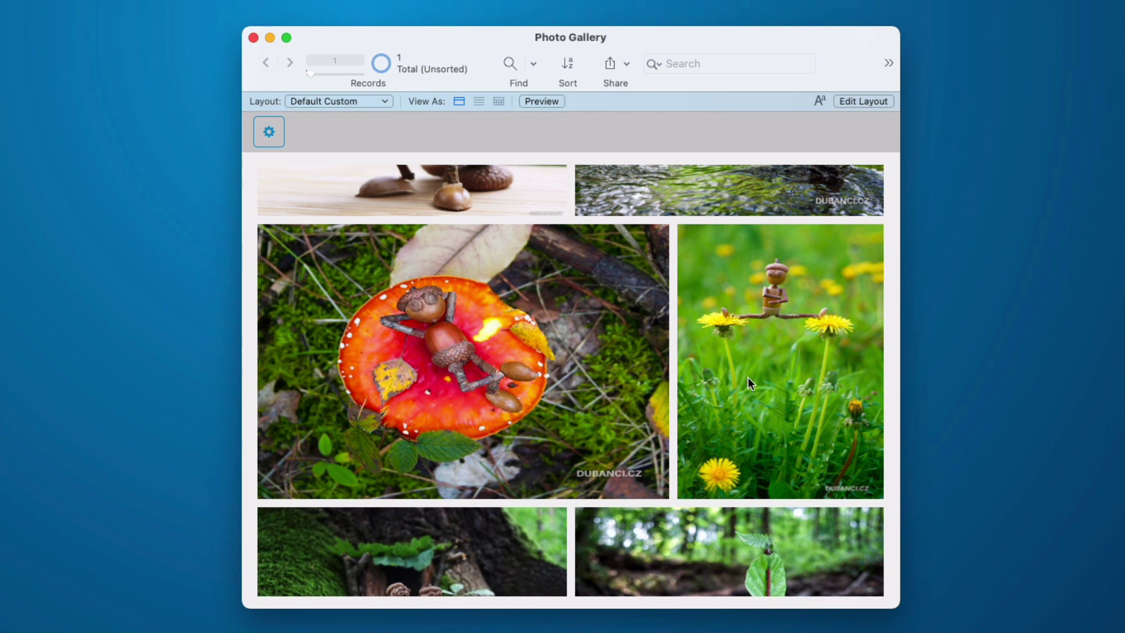
- Clear the dandelion photo's scaled width and height values and close its details
left_click(754, 334)
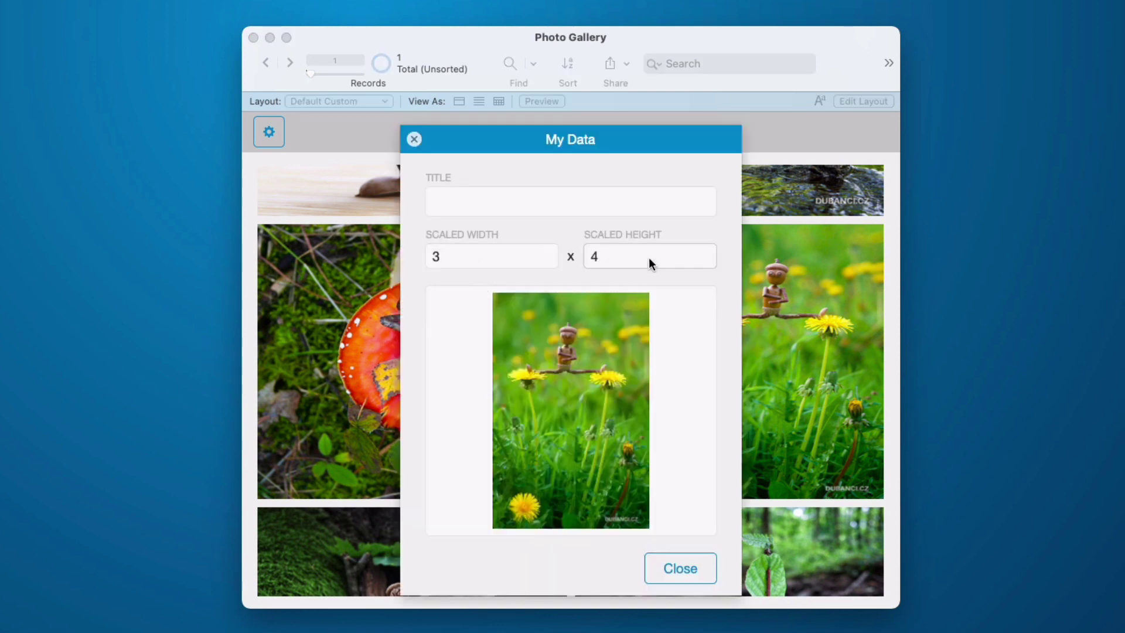
left_click(501, 259)
key("super+a")
key("BackSpace")
key("Tab")
key("BackSpace")
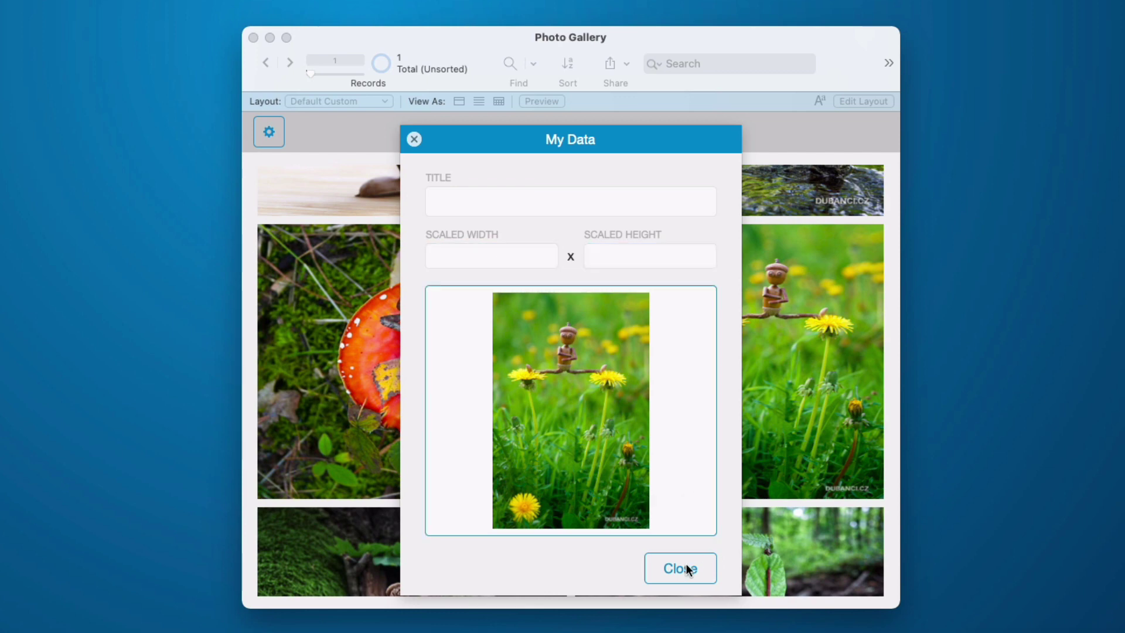
left_click(683, 567)
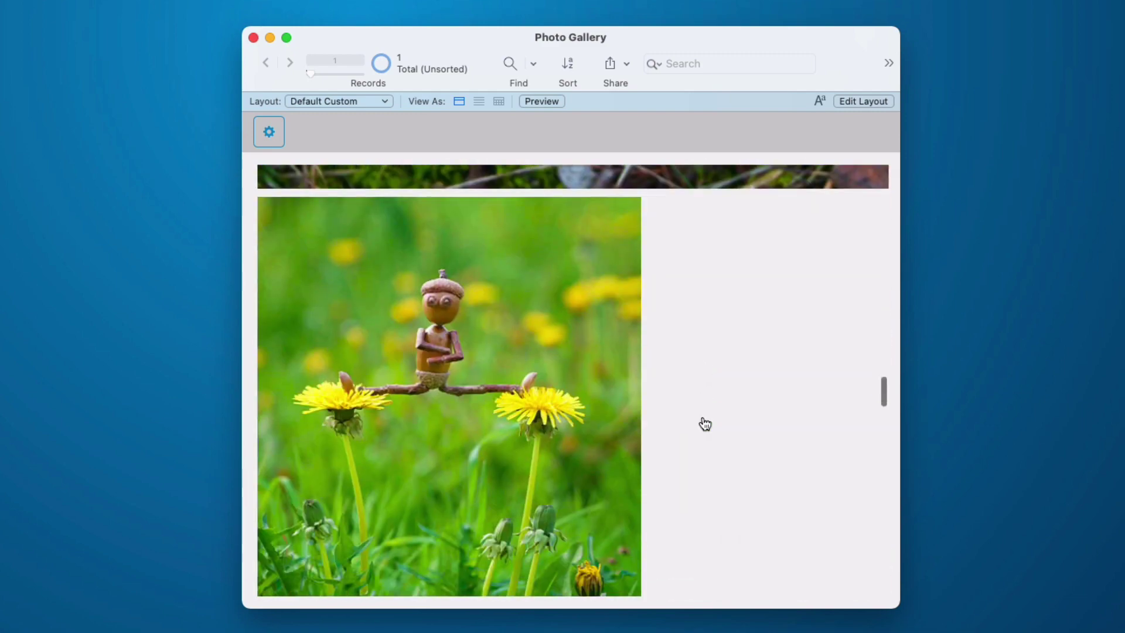
- Reopen the dandelion photo and enter scaled width 4 and height 3
left_click(604, 396)
left_click(519, 259)
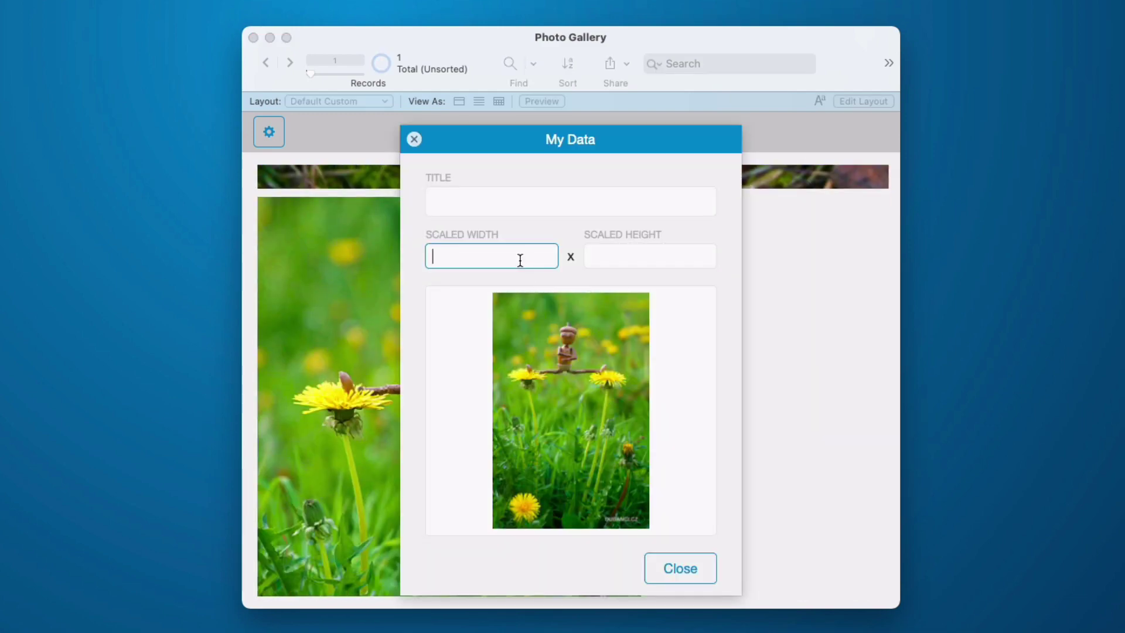
type("4")
key("Tab")
type("3")
key("Return")
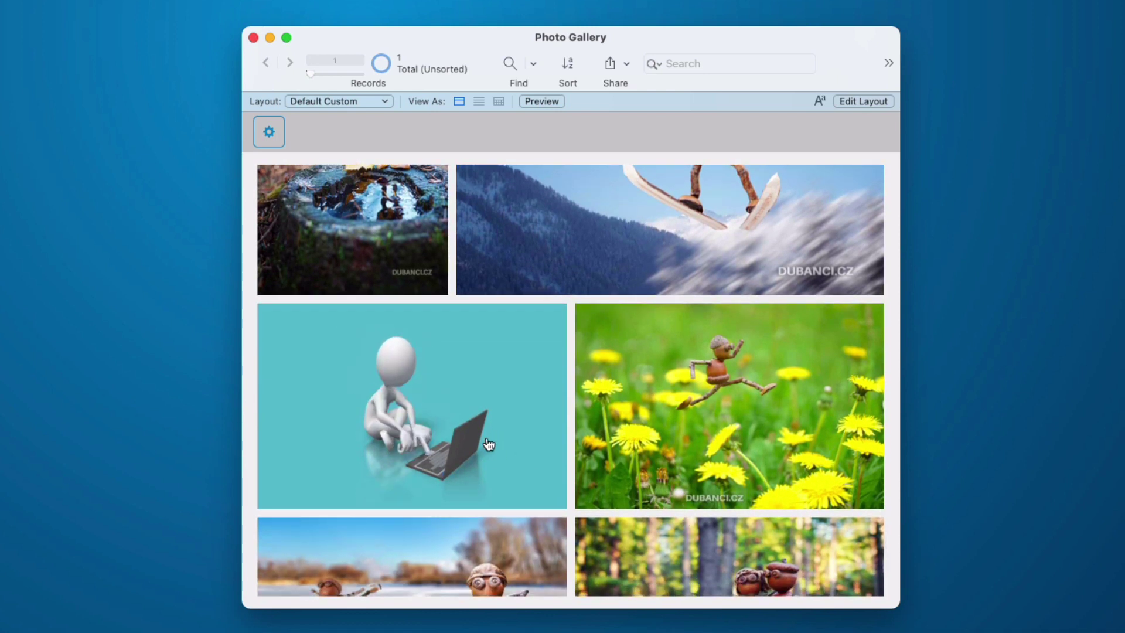
scroll(437, 448, "up", 10)
scroll(438, 447, "up", 1)
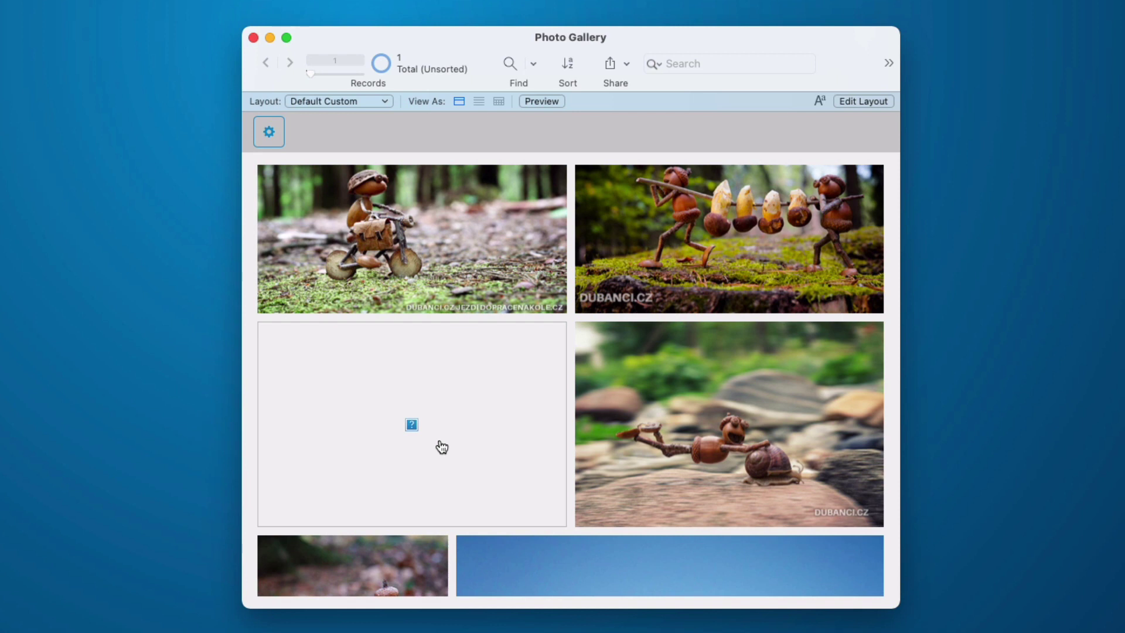
scroll(442, 447, "down", 3)
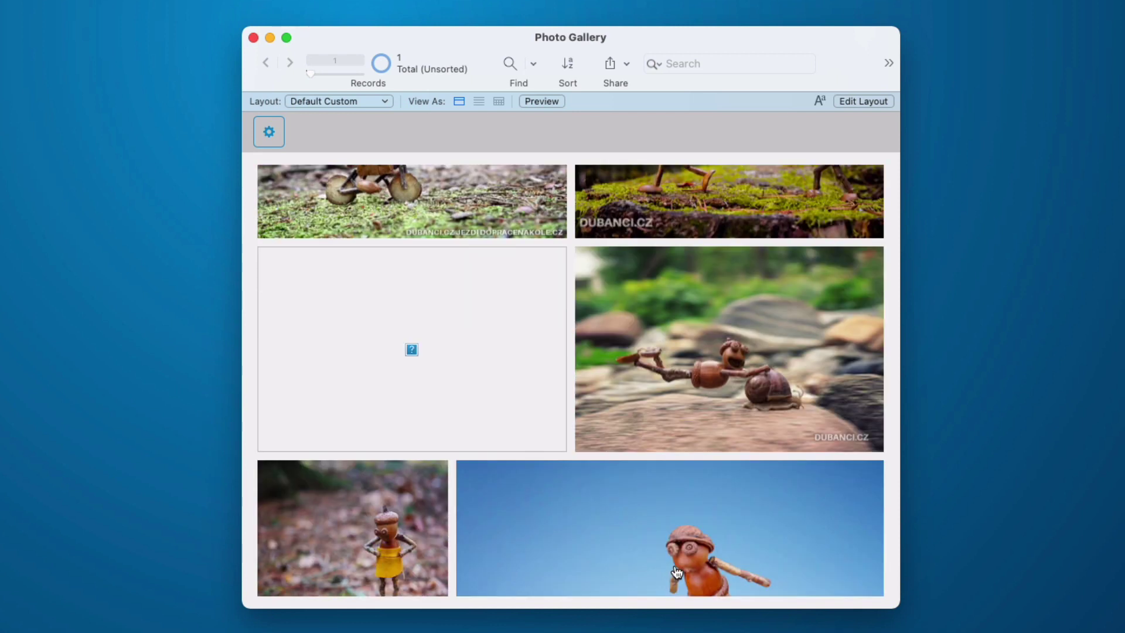
scroll(583, 329, "down", 15)
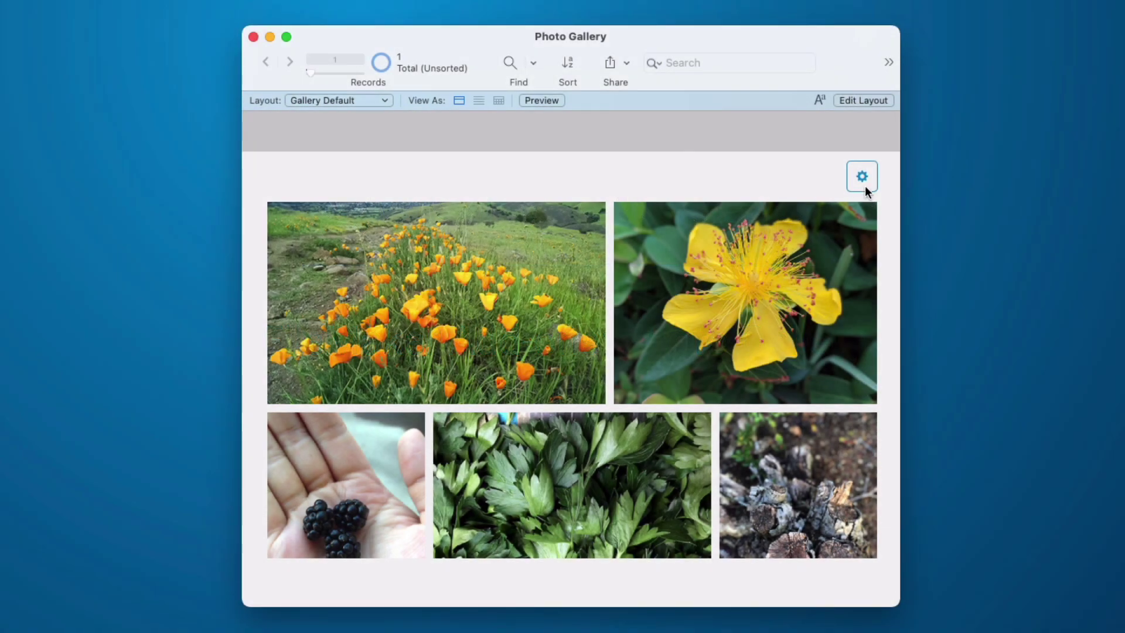
- Check the gallery Filter's Query Field list, find it empty, close it, and enter Layout mode
left_click(864, 181)
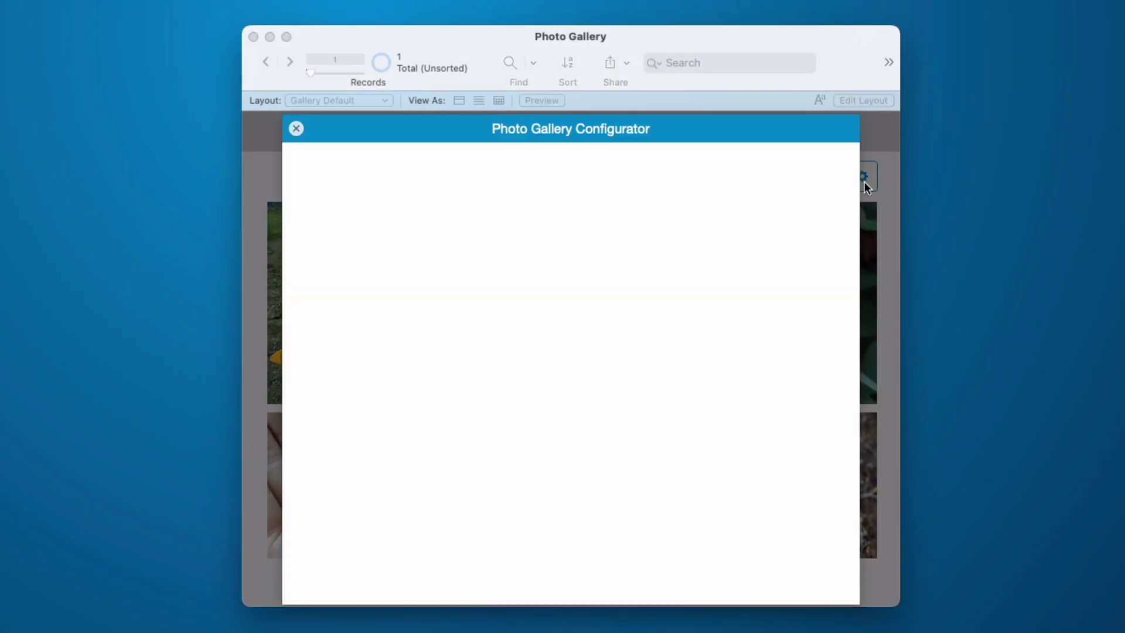
left_click(389, 226)
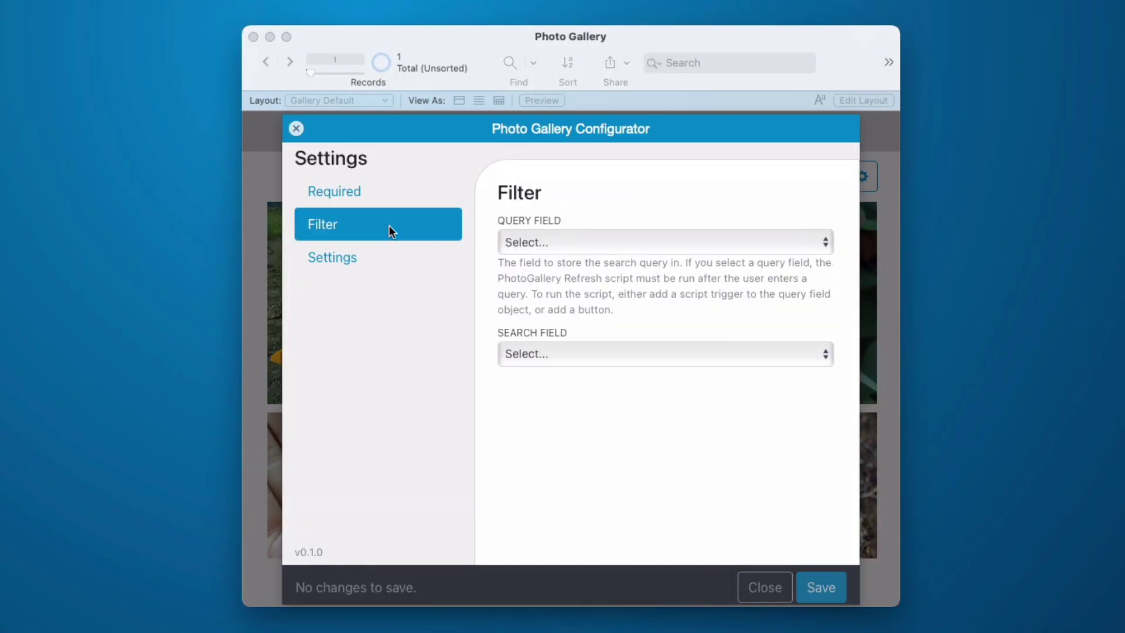
left_click(574, 234)
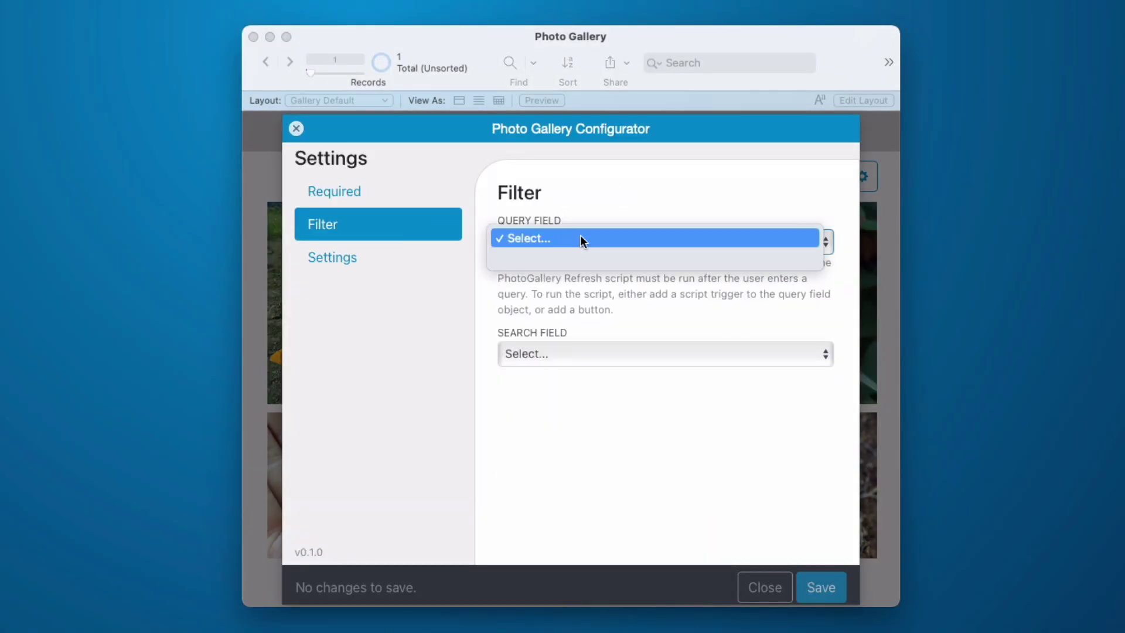
left_click(636, 210)
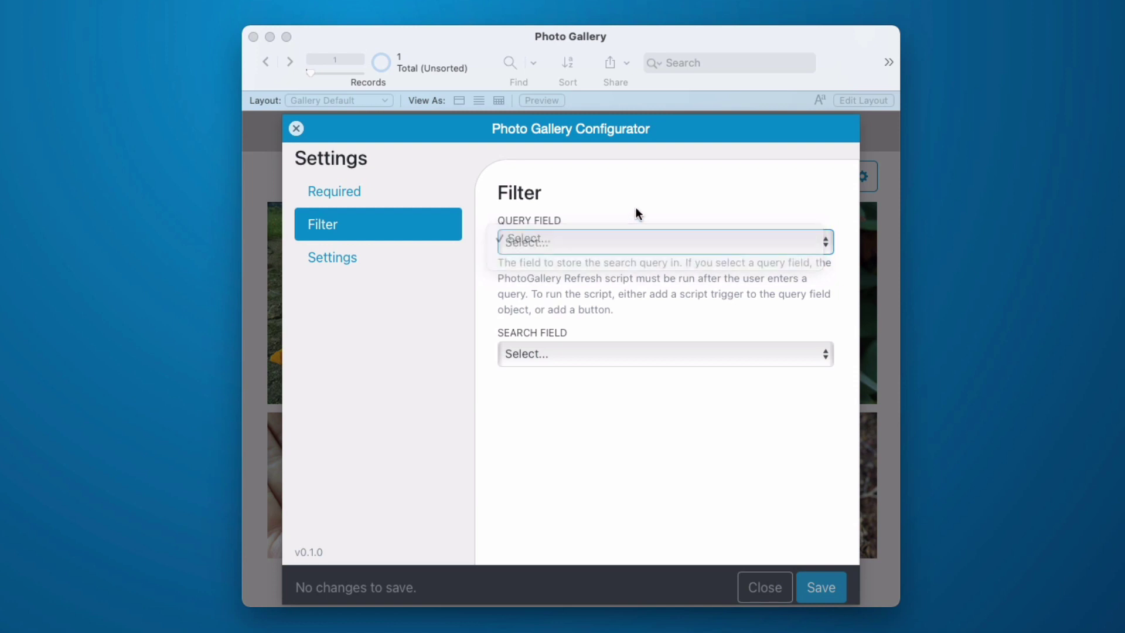
left_click(764, 587)
key("super+l")
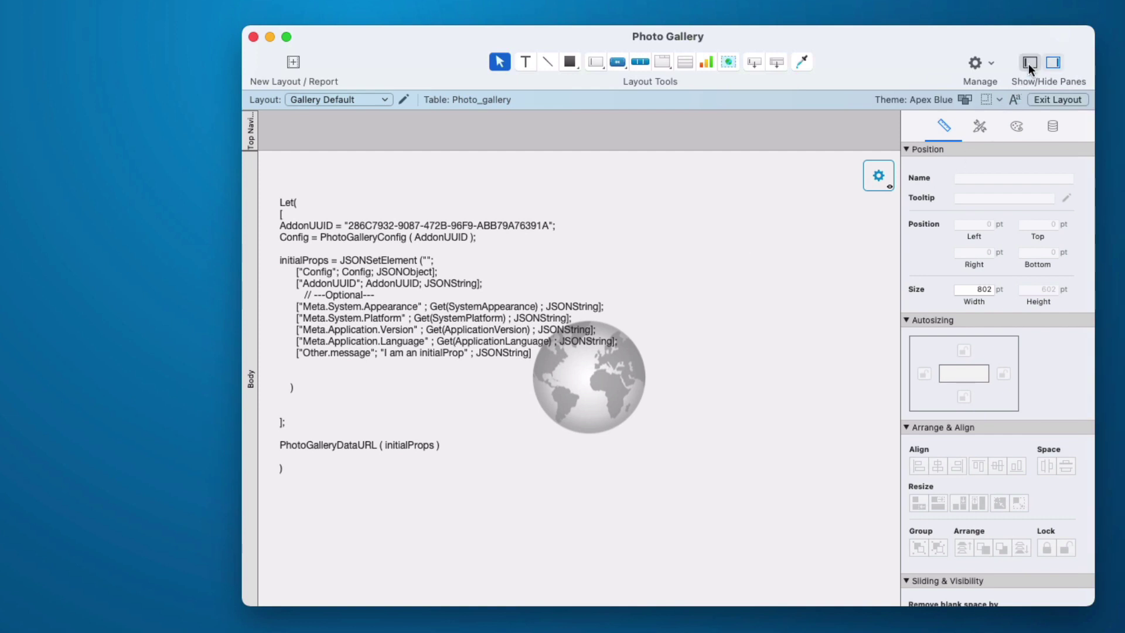
- Drag PhotoGallery::QueryField from the Fields pane into Top Navigation, then return to Browse mode
left_click(1029, 62)
left_click(154, 155)
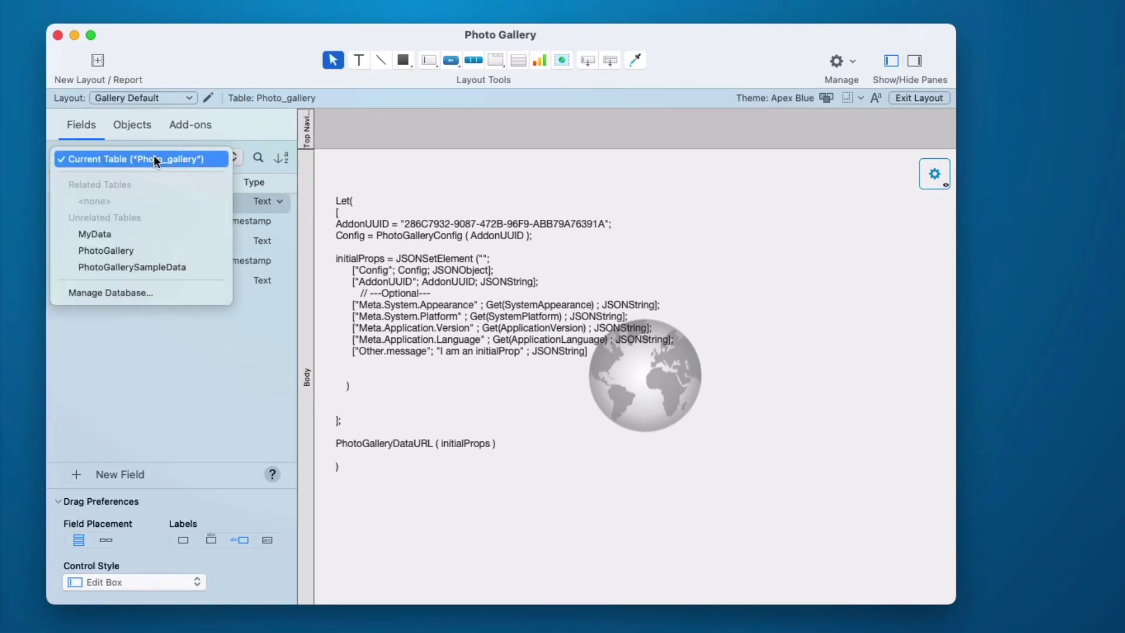
left_click(156, 246)
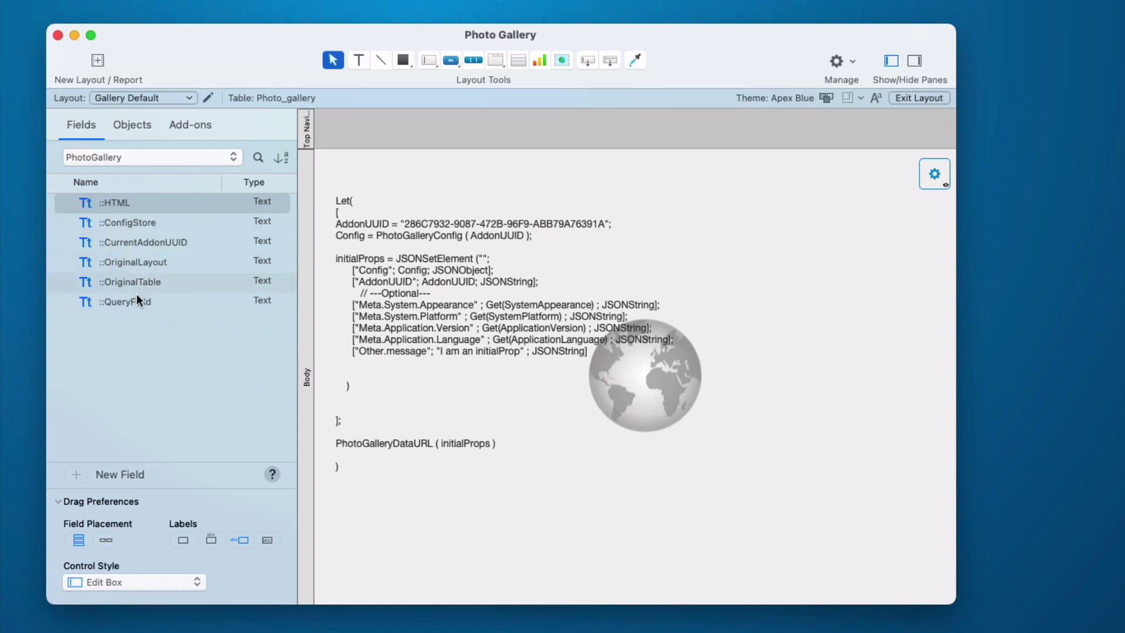
left_click(121, 304)
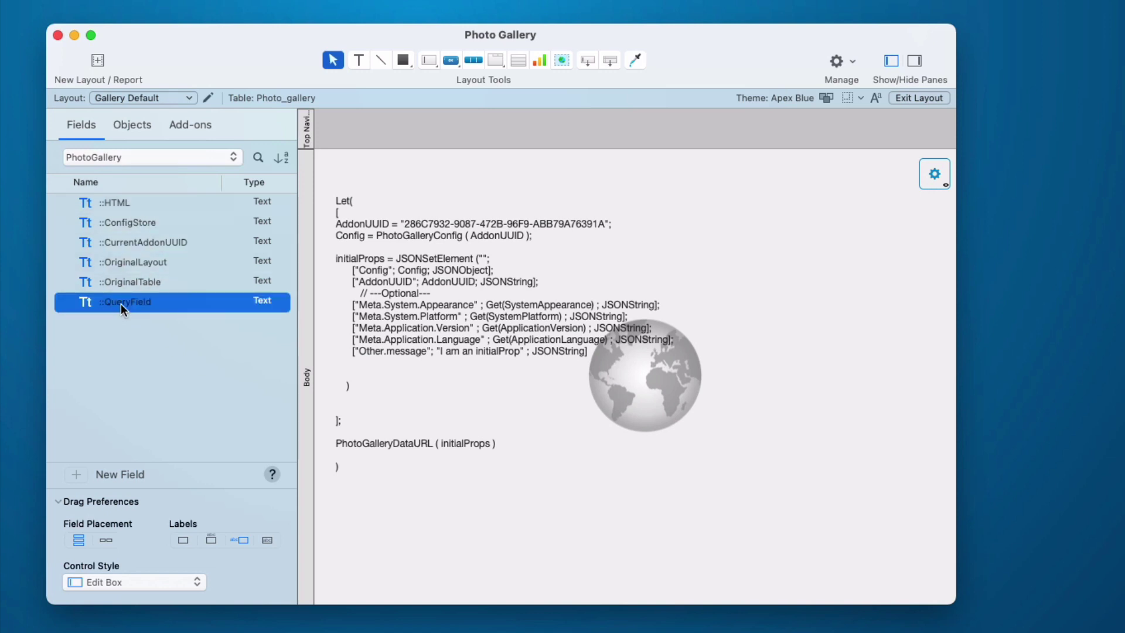
left_click_drag(113, 303, 463, 124)
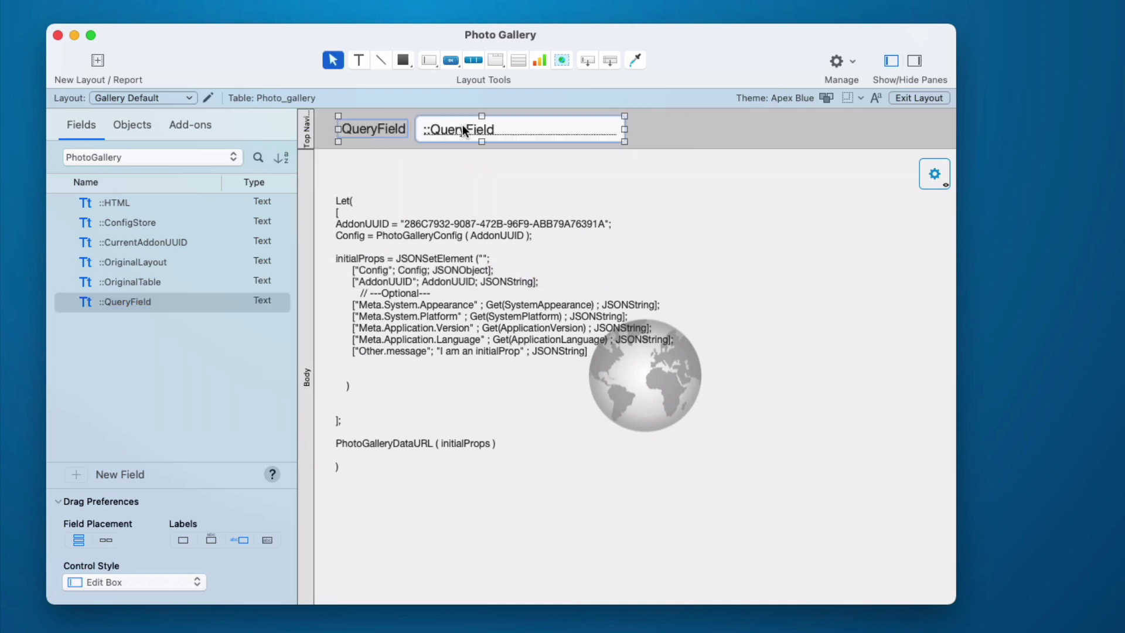
left_click(647, 136)
key("super+b")
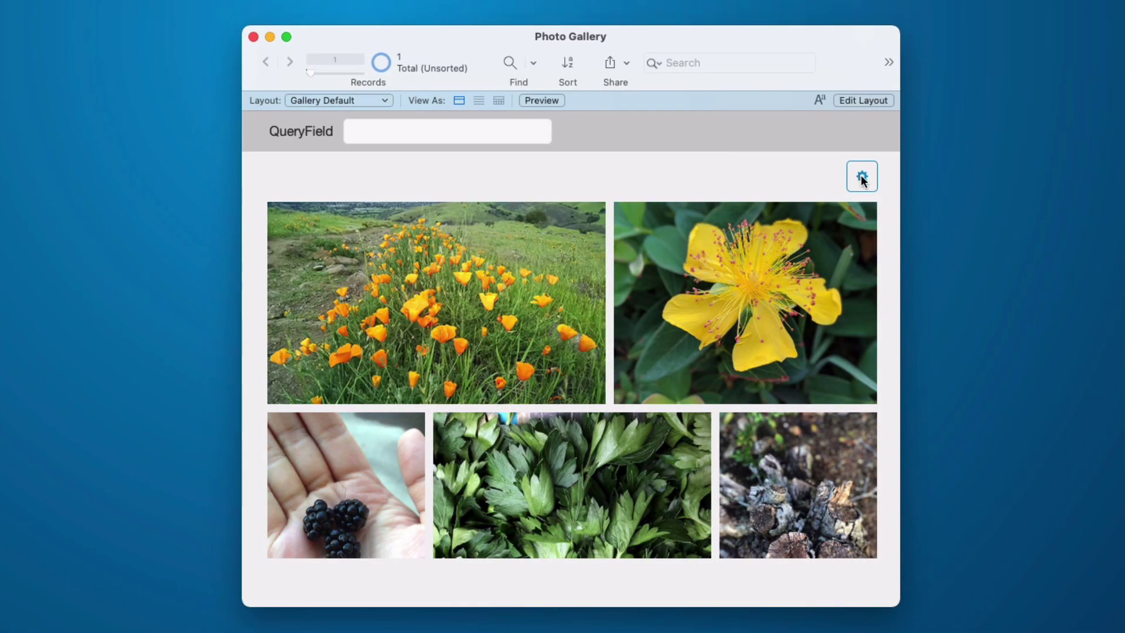
- Set the gallery filter's Query Field to PhotoGallery::QueryField
left_click(862, 176)
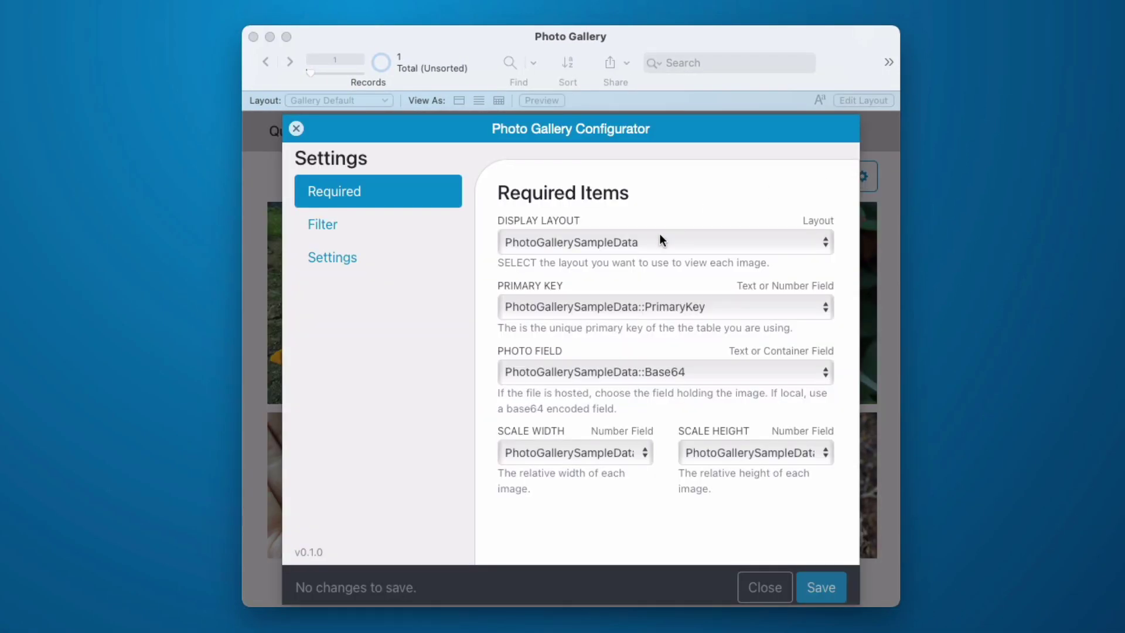
left_click(380, 228)
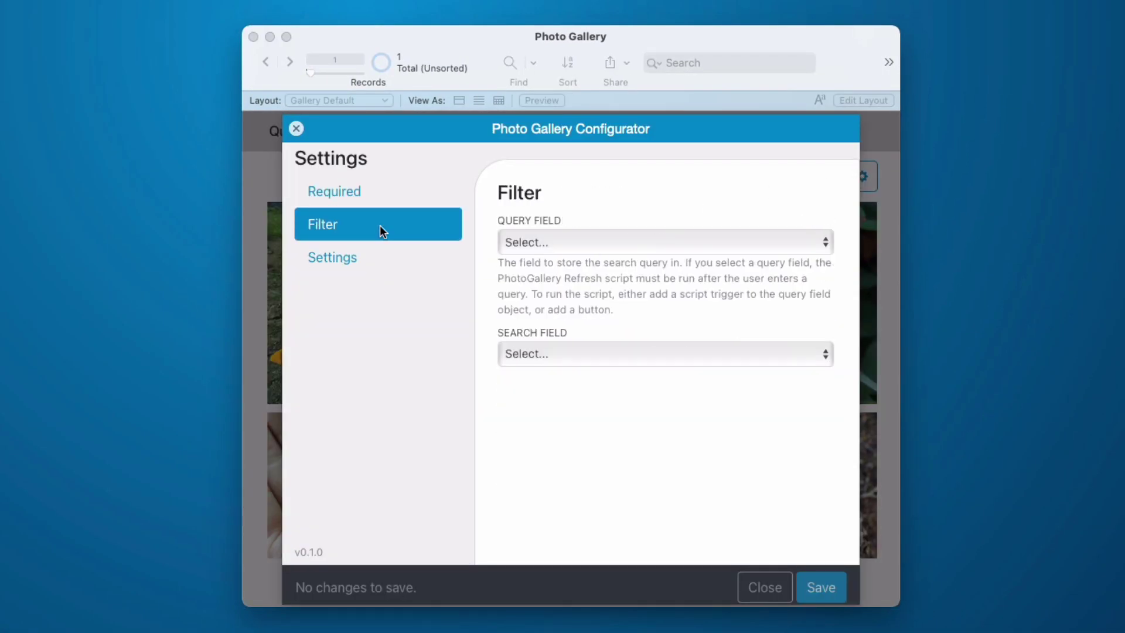
left_click(608, 244)
left_click(649, 257)
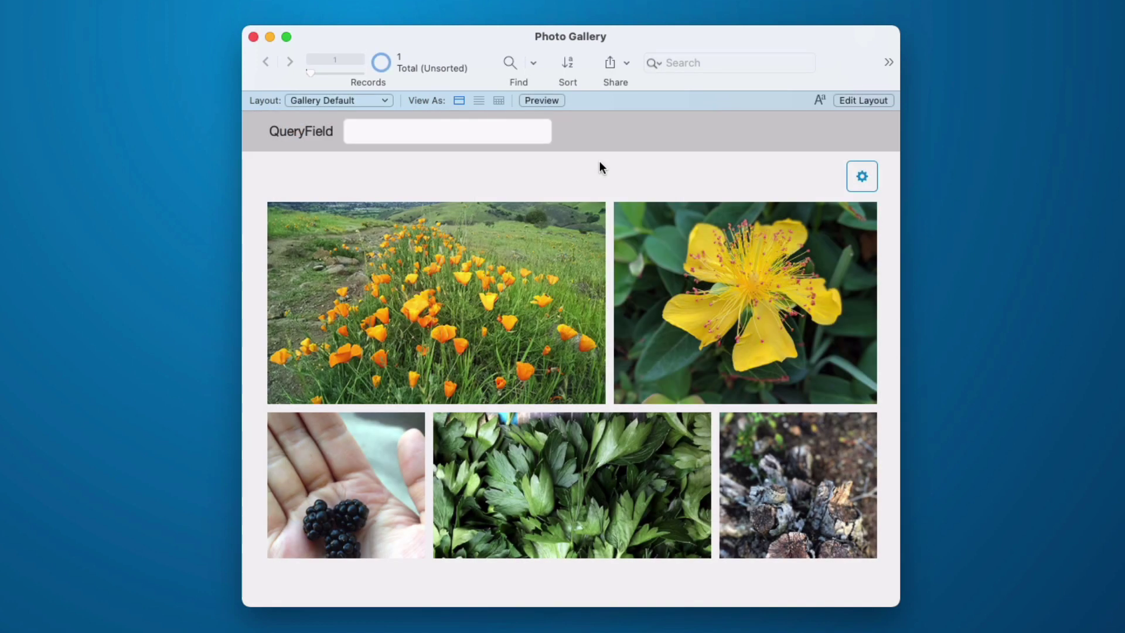
- Open the California poppies photo's details and select the word California in its title
left_click(528, 136)
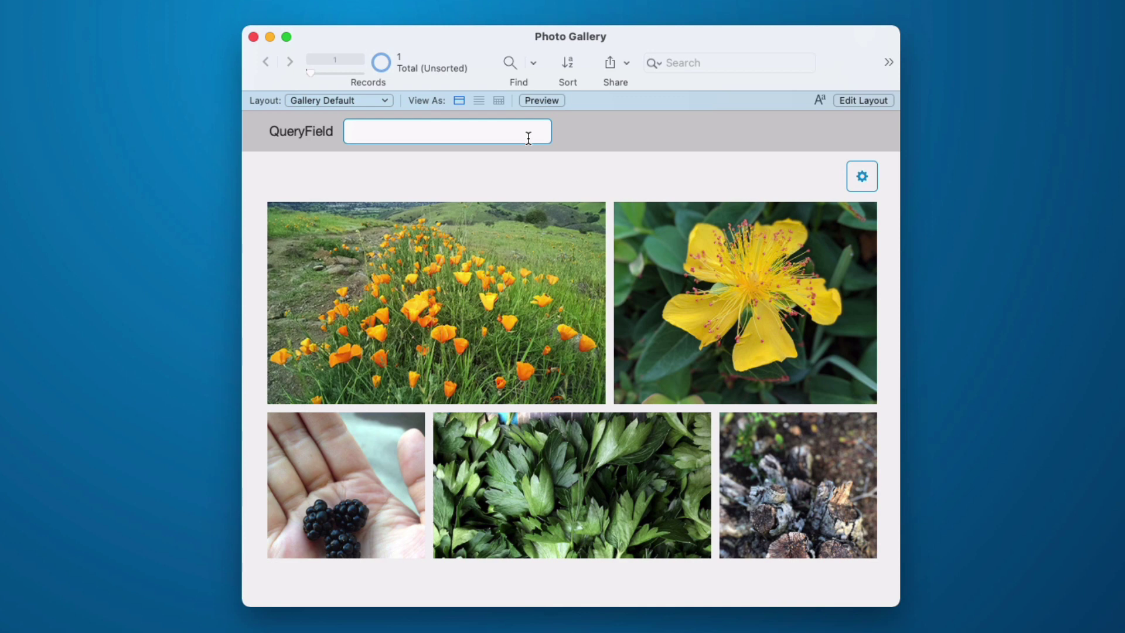
left_click(493, 268)
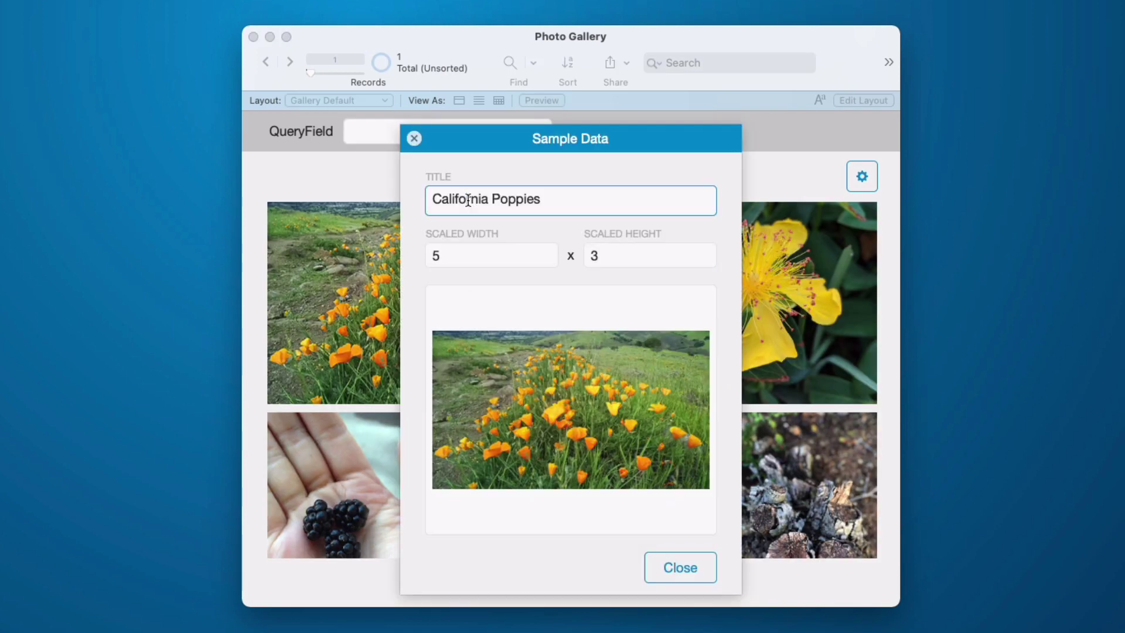
double_click(469, 198)
key("super+c")
- Close the poppy details and paste California into QueryField to apply the filter
left_click(686, 560)
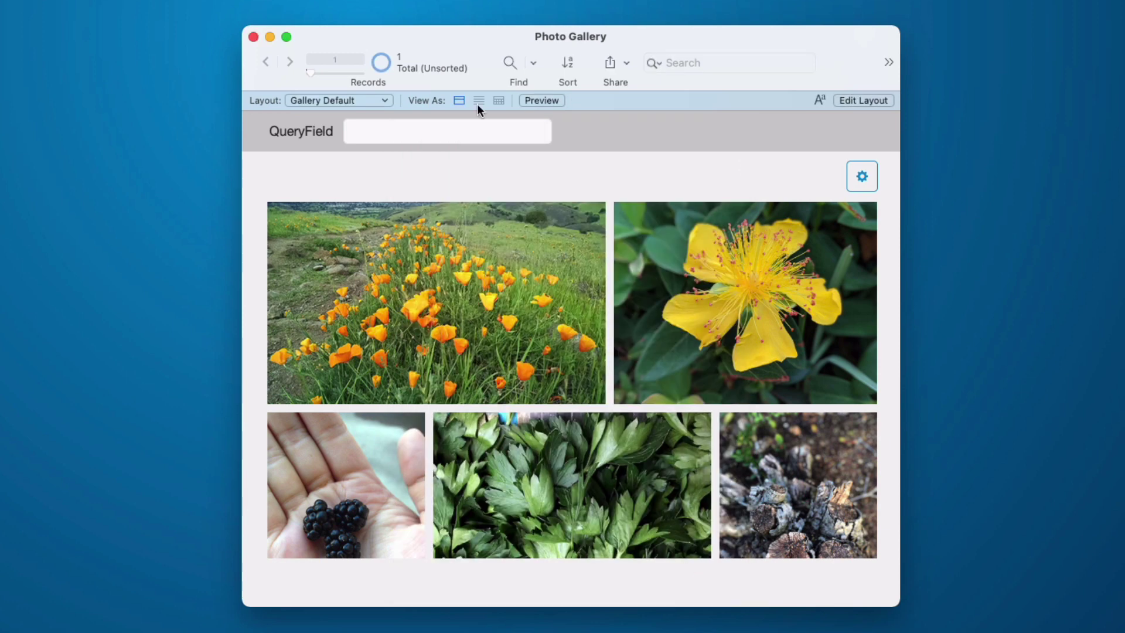
left_click(461, 133)
key("super+v")
left_click(474, 181)
- Toggle Layout and Browse modes to reload the filtered gallery, then return to Layout mode
key("super+l")
key("super+b")
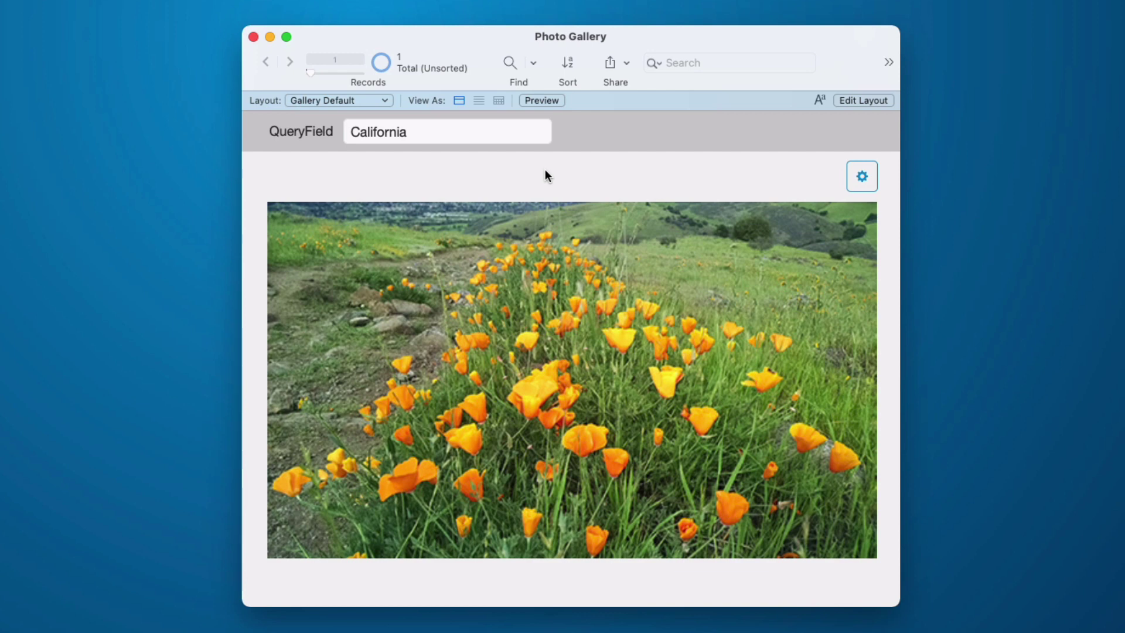
key("super+l")
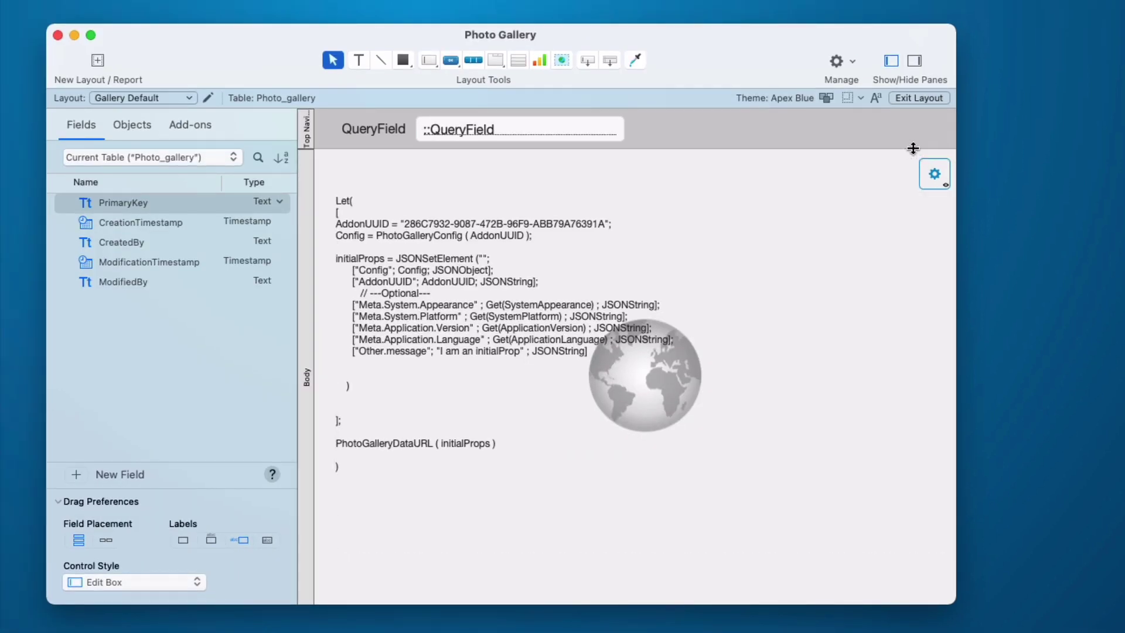
- Copy the gear button into the header beside QueryField and give it a magnifier icon
left_click(934, 174)
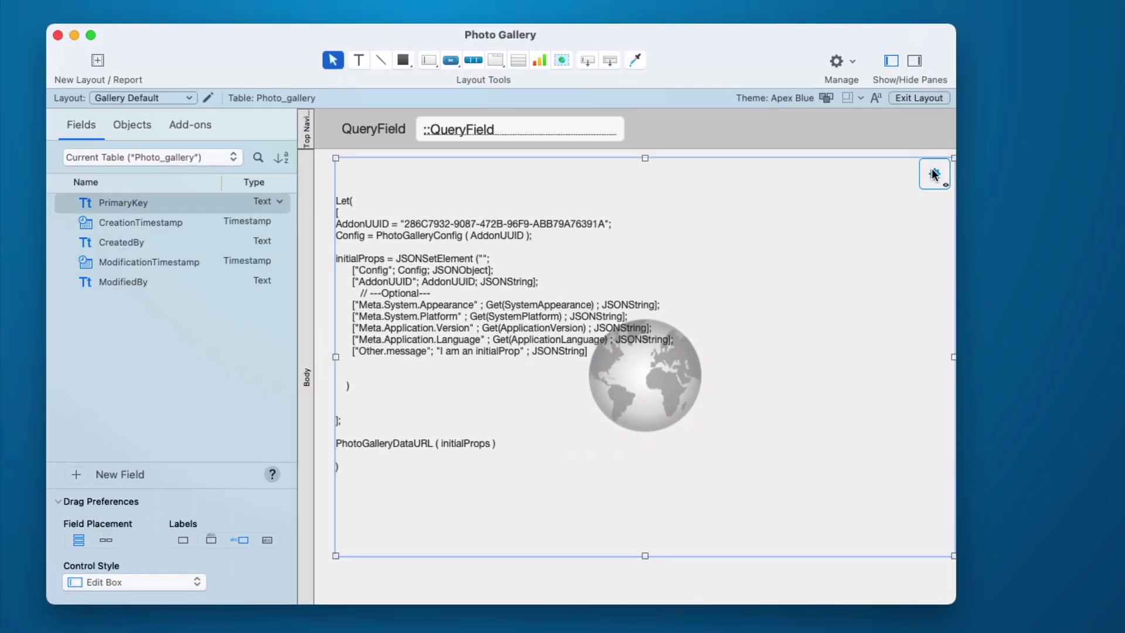
left_click(934, 174)
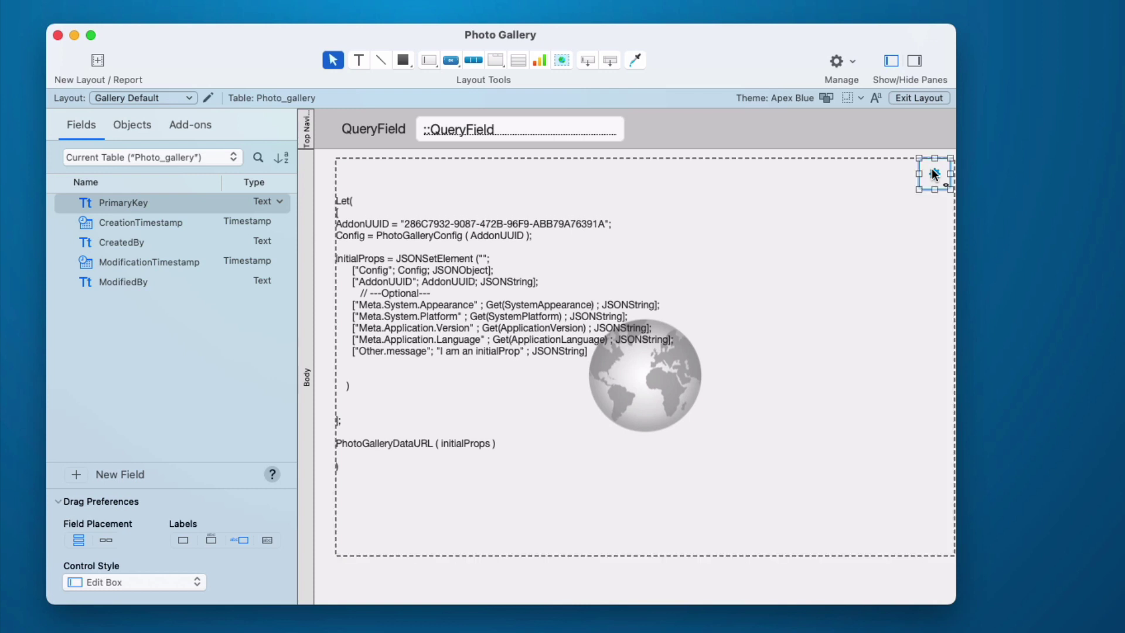
left_click_drag(934, 174, 653, 122)
left_click(908, 60)
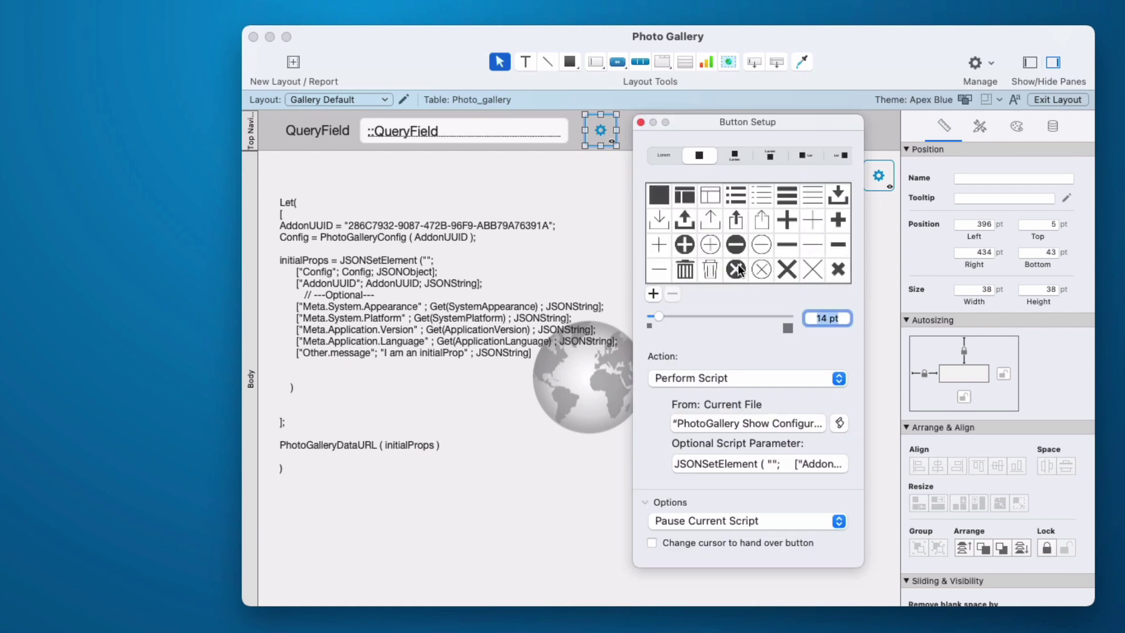
scroll(740, 269, "down", 10)
left_click(689, 217)
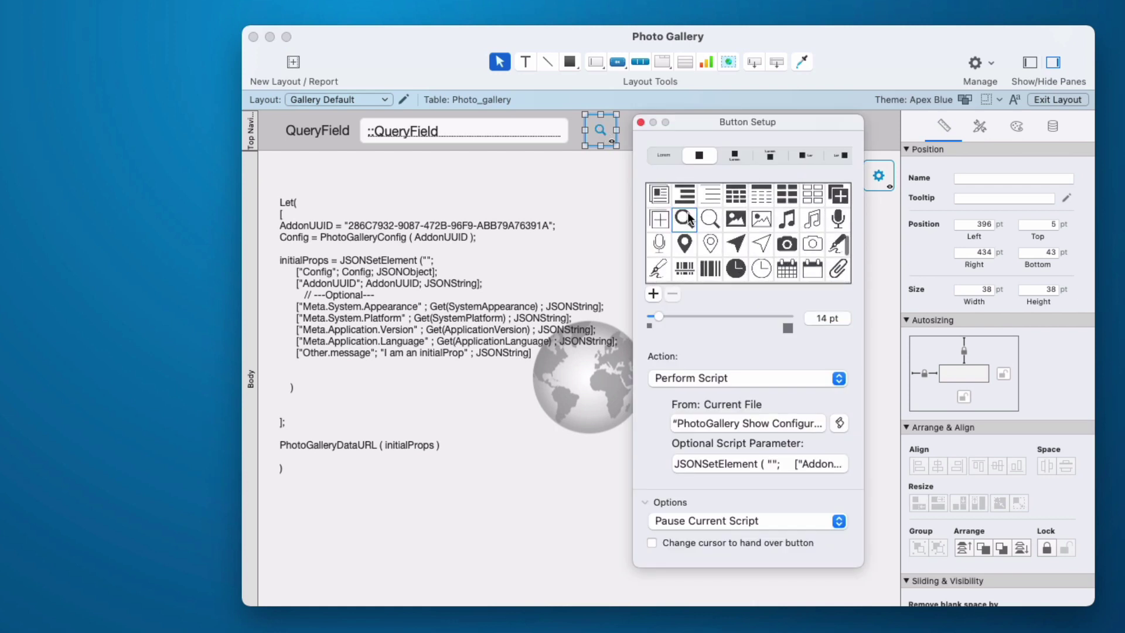
- Make the button perform the PhotoGallery Refresh script, inspecting the script without changes
left_click(839, 424)
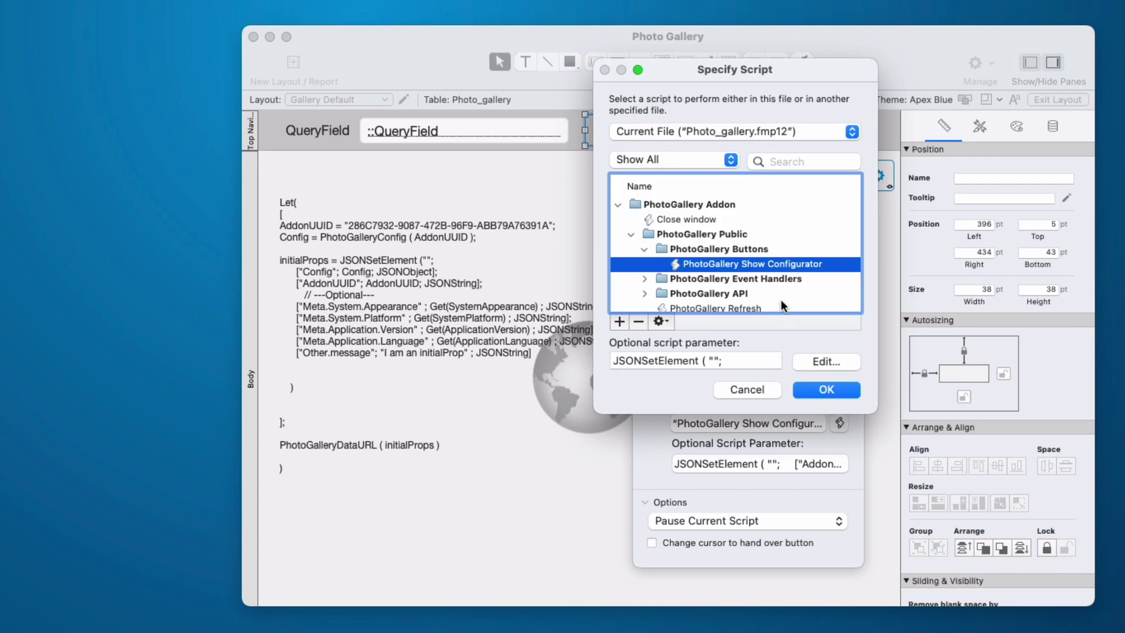
scroll(779, 287, "down", 3)
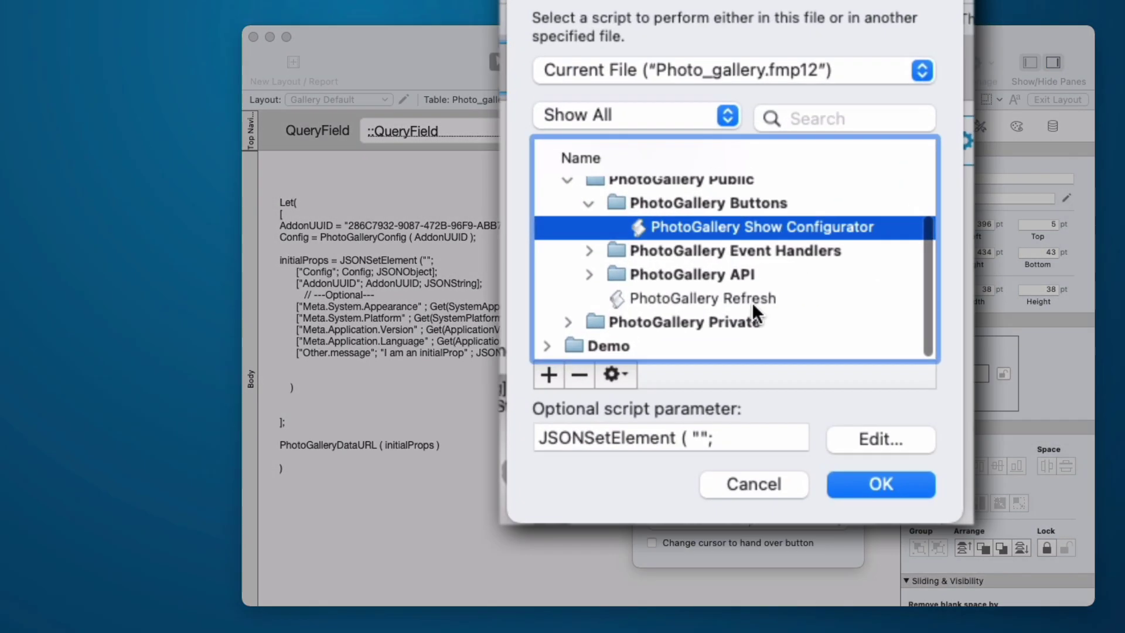
left_click(752, 300)
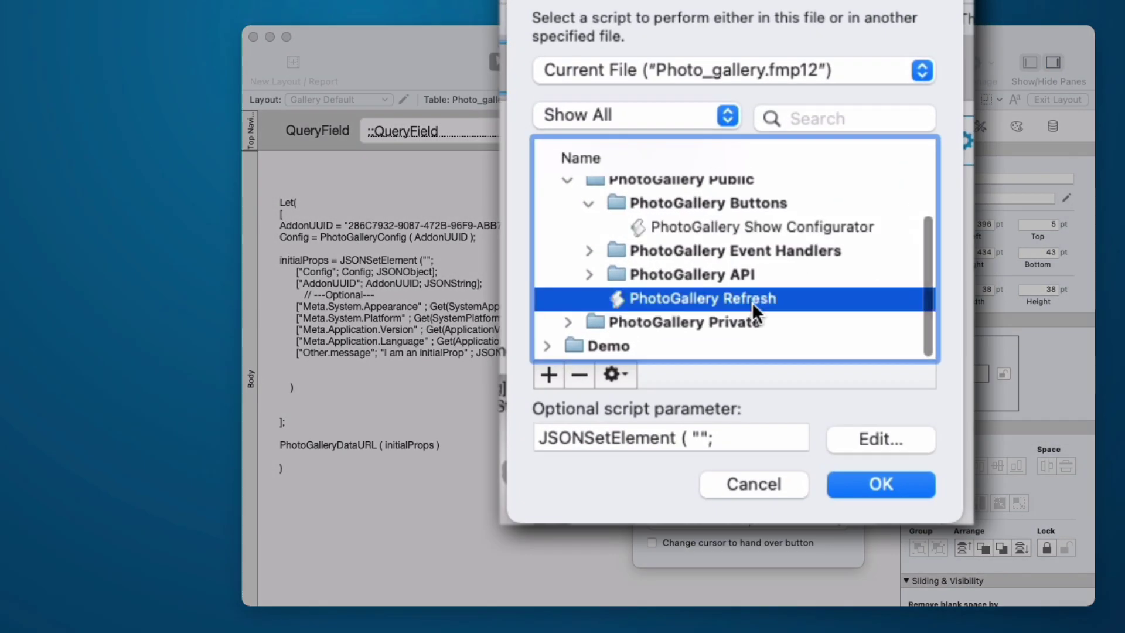
left_click(868, 477)
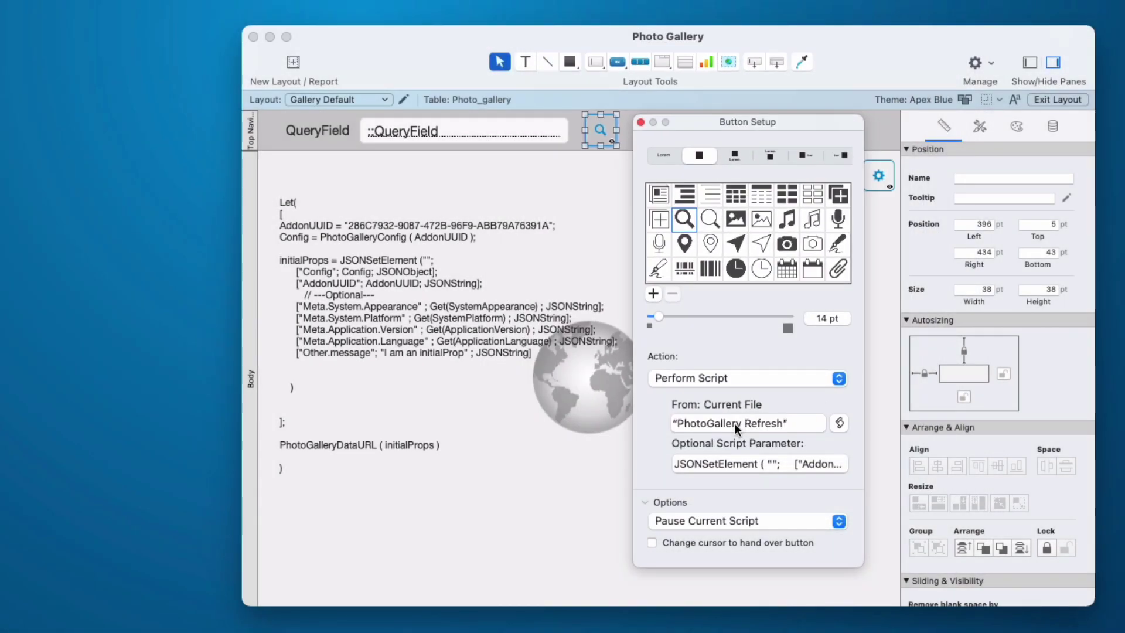
left_click(734, 423)
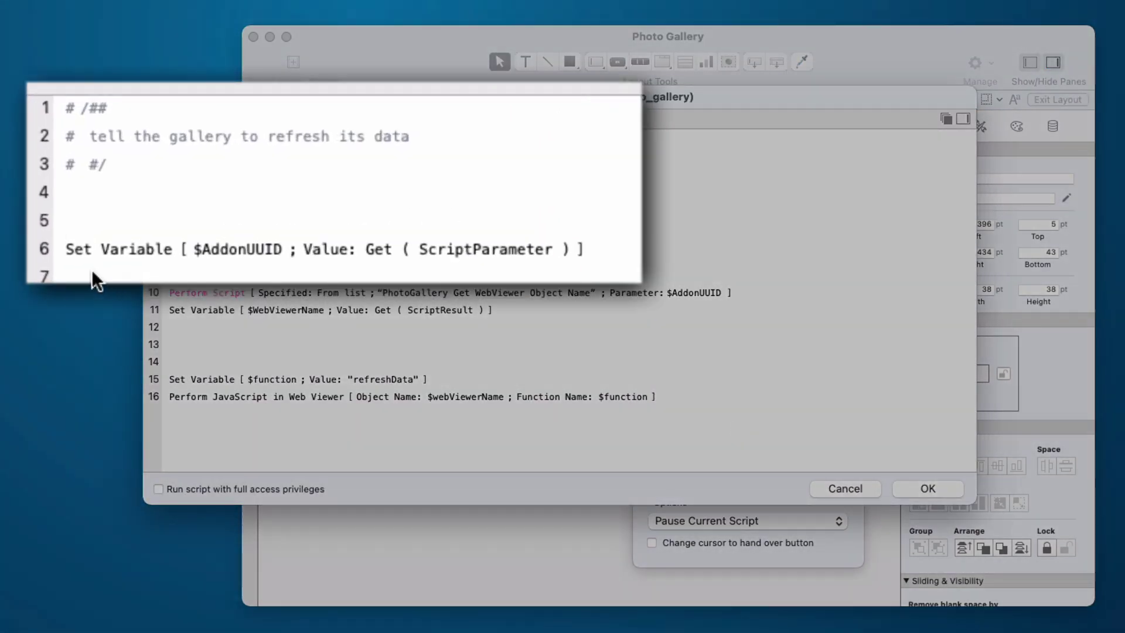
mouse_move(64, 253)
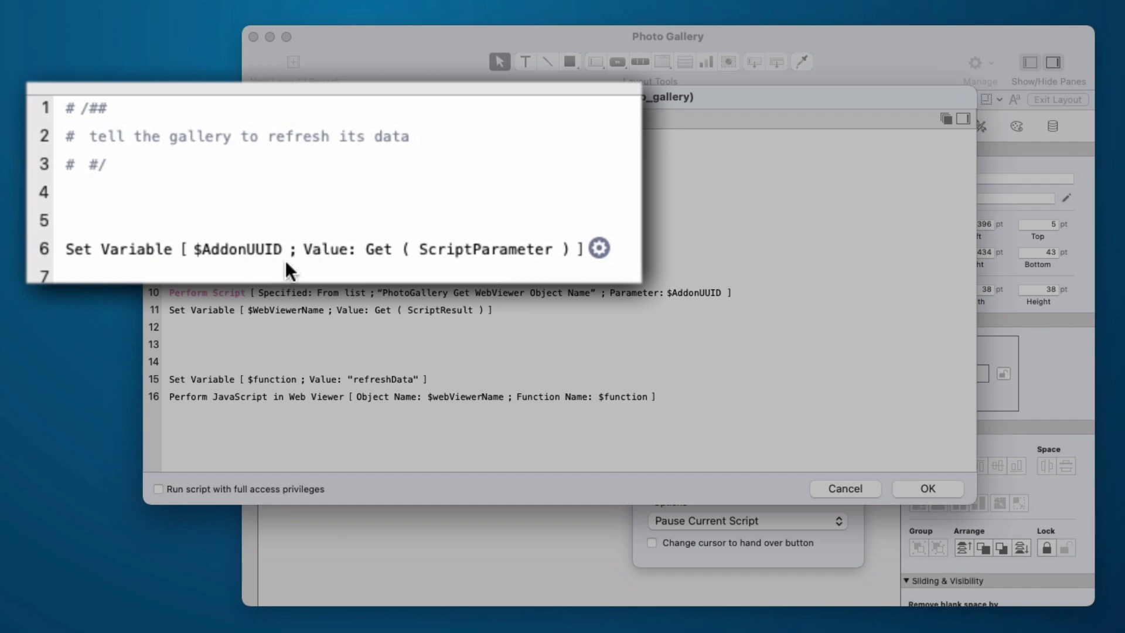
left_click(838, 489)
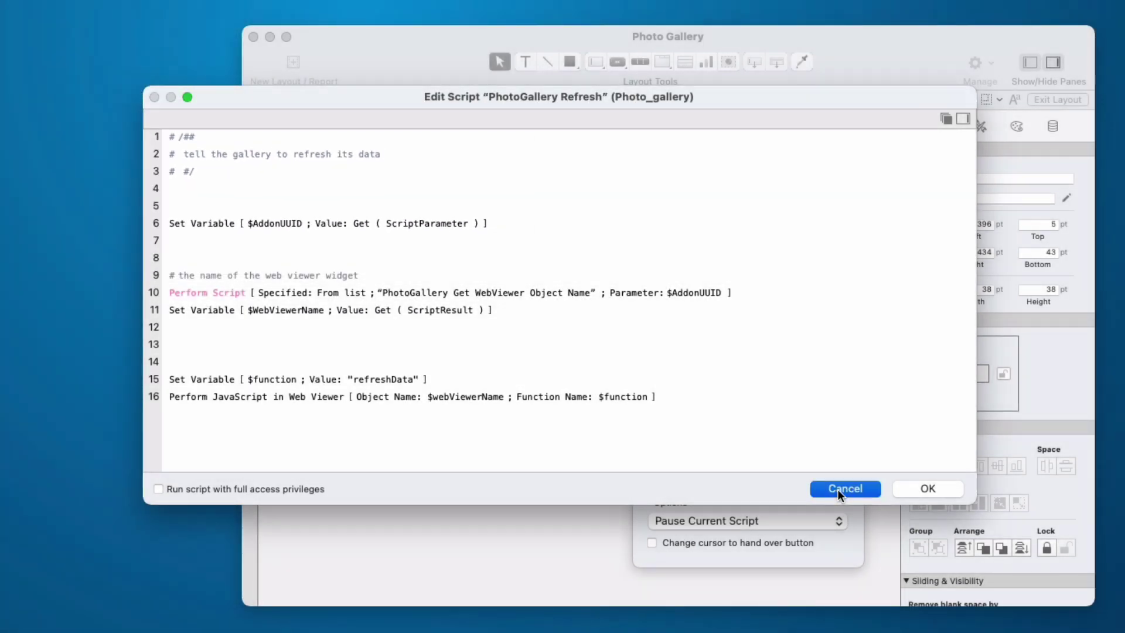
- Trim the button's script parameter down to just the add-on's UUID string
left_click(760, 463)
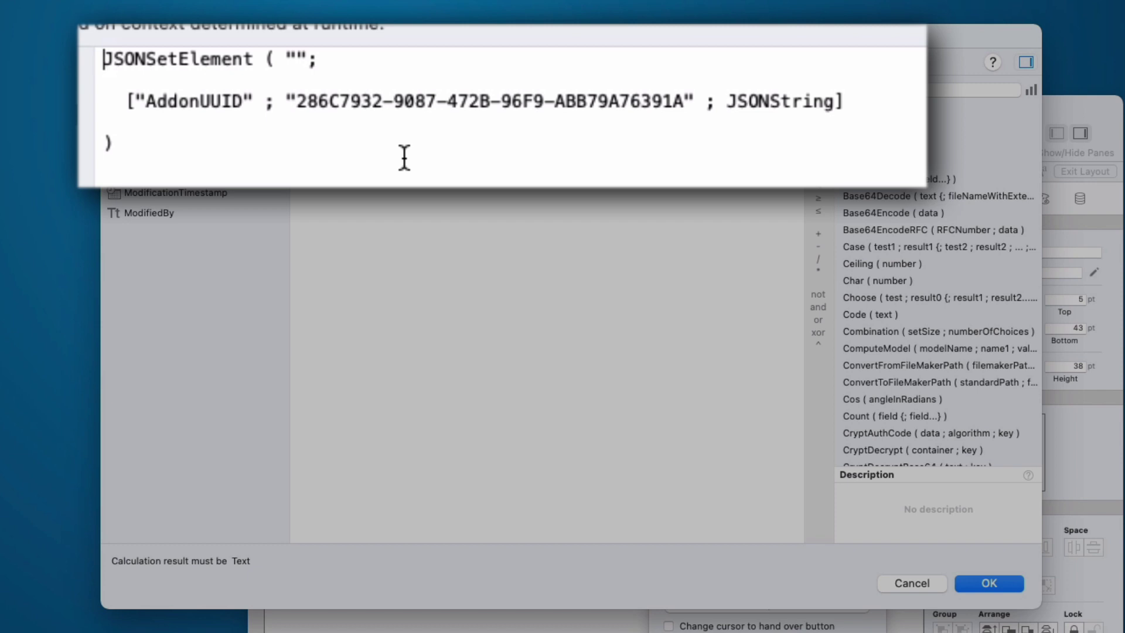
left_click(284, 101)
key("shift+super+Up")
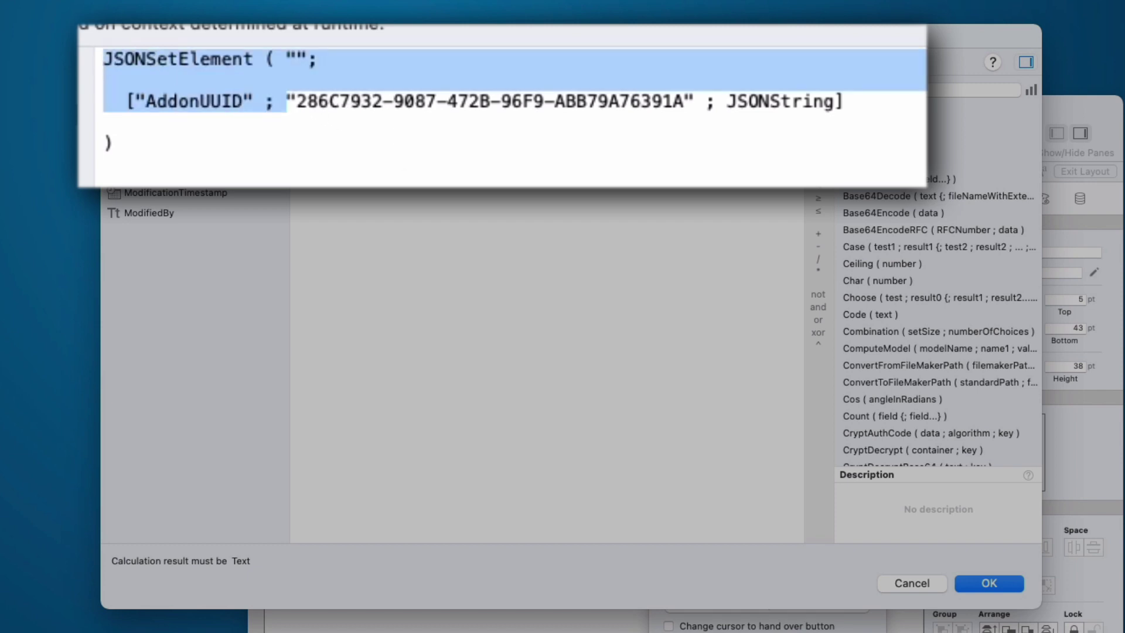
key("BackSpace")
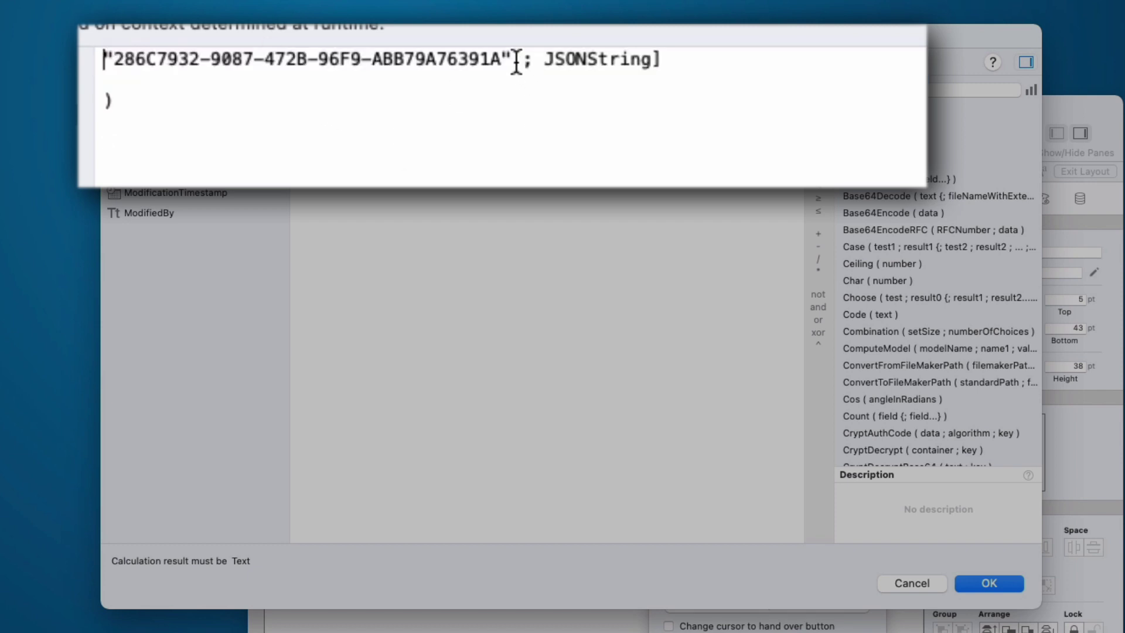
left_click_drag(511, 58, 548, 154)
key("BackSpace")
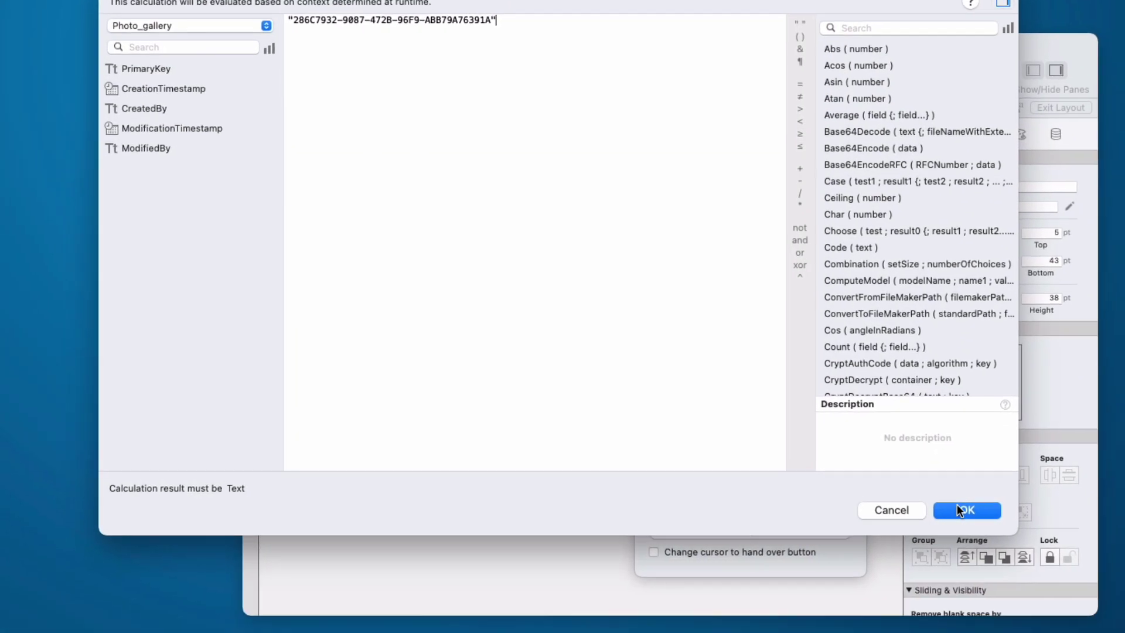
left_click(989, 583)
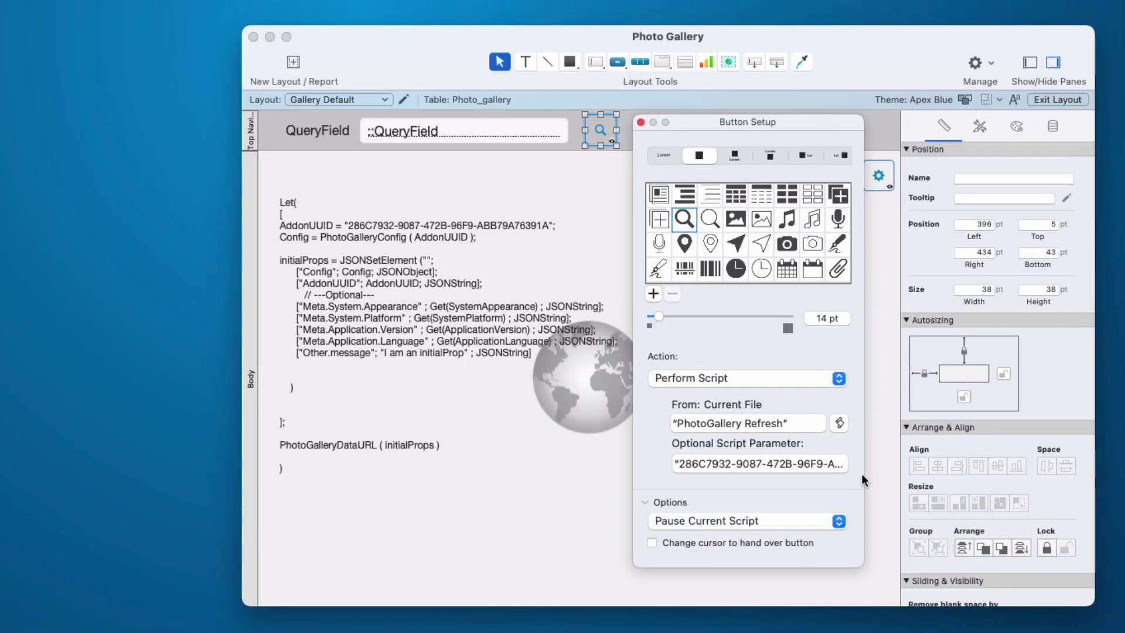
left_click(640, 122)
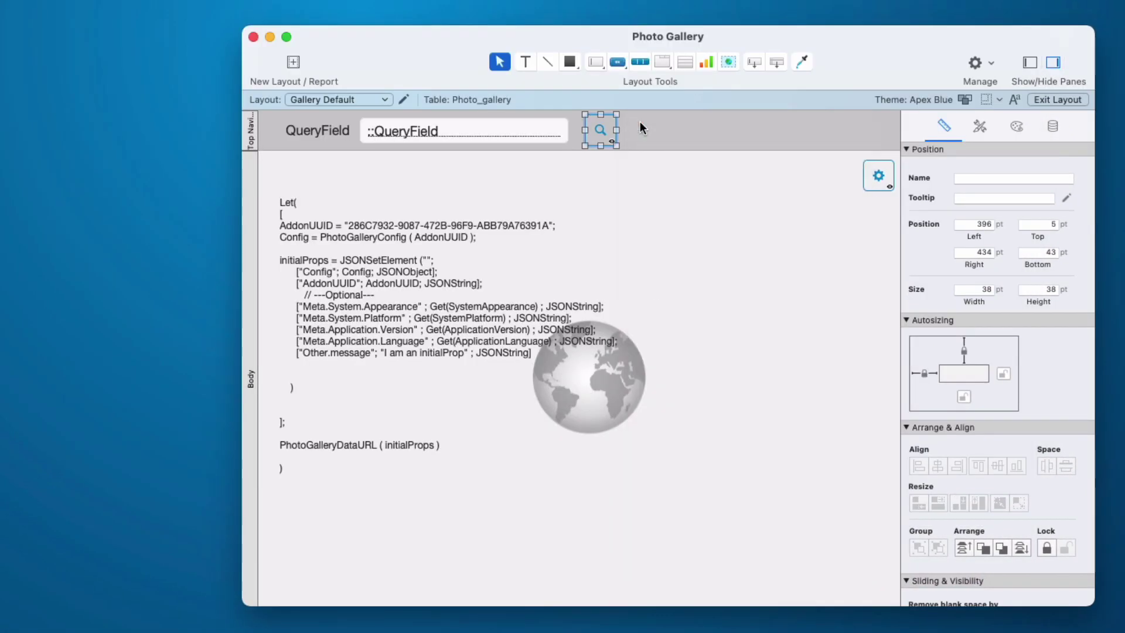
- Clear the search button's Hide object when condition so it always shows
left_click(1057, 131)
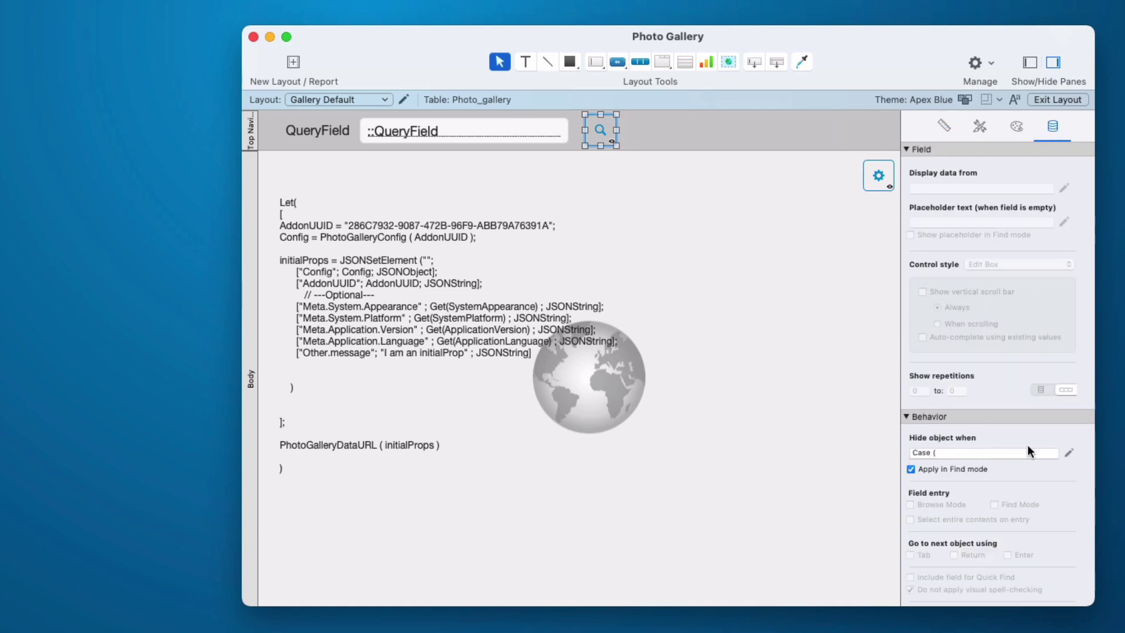
left_click(1069, 452)
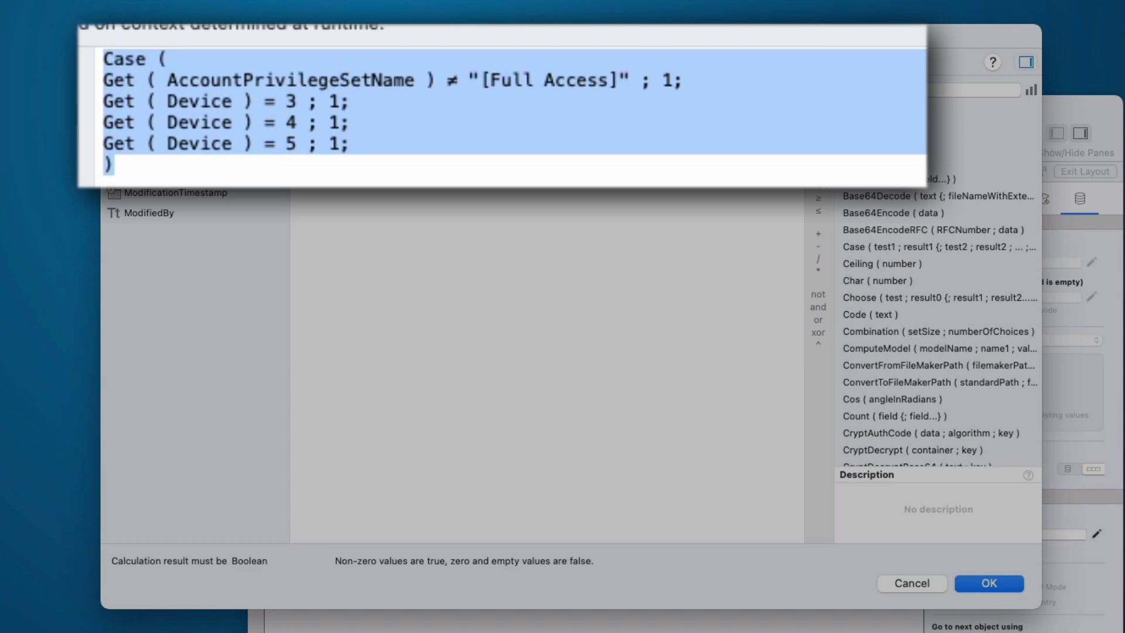
key("BackSpace")
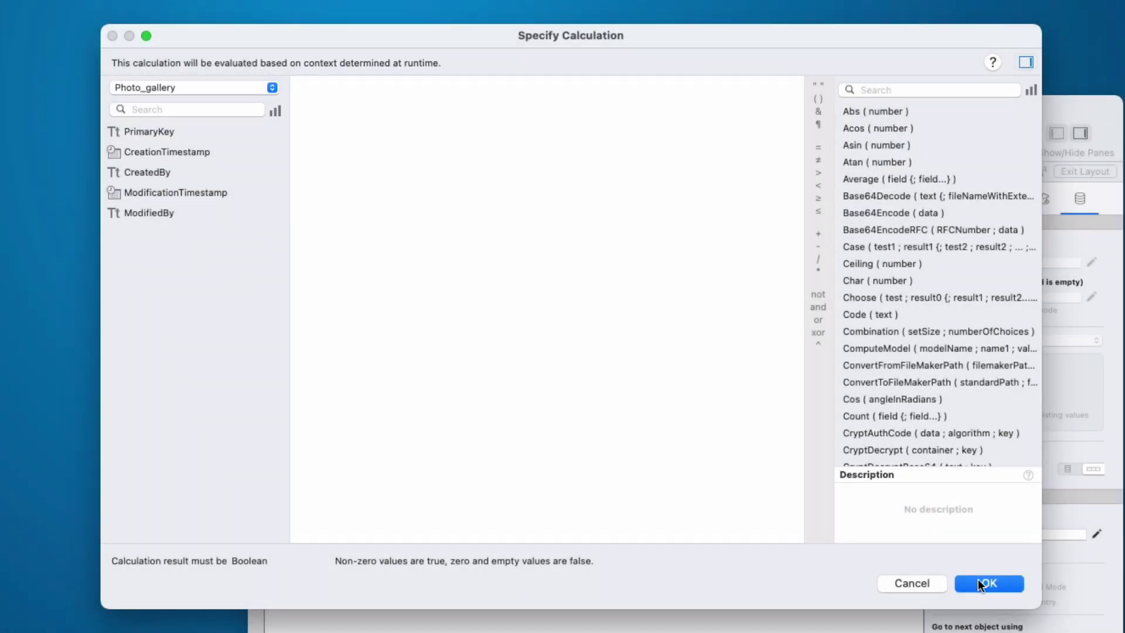
left_click(978, 579)
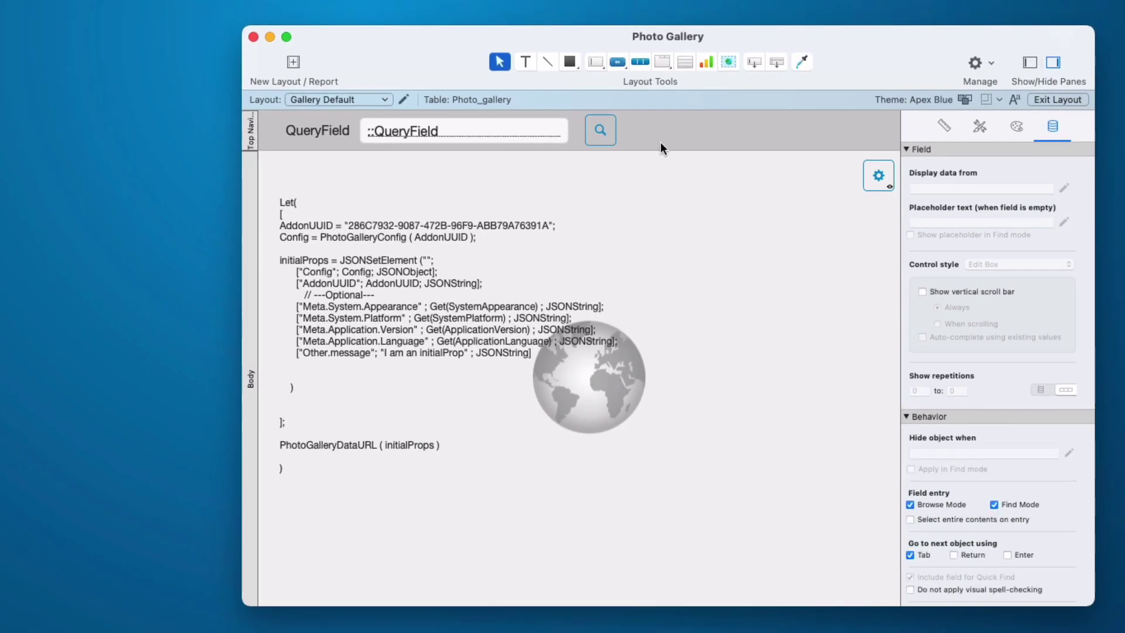
- In Browse mode, search California with the magnifier button, then return to Layout mode
key("super+b")
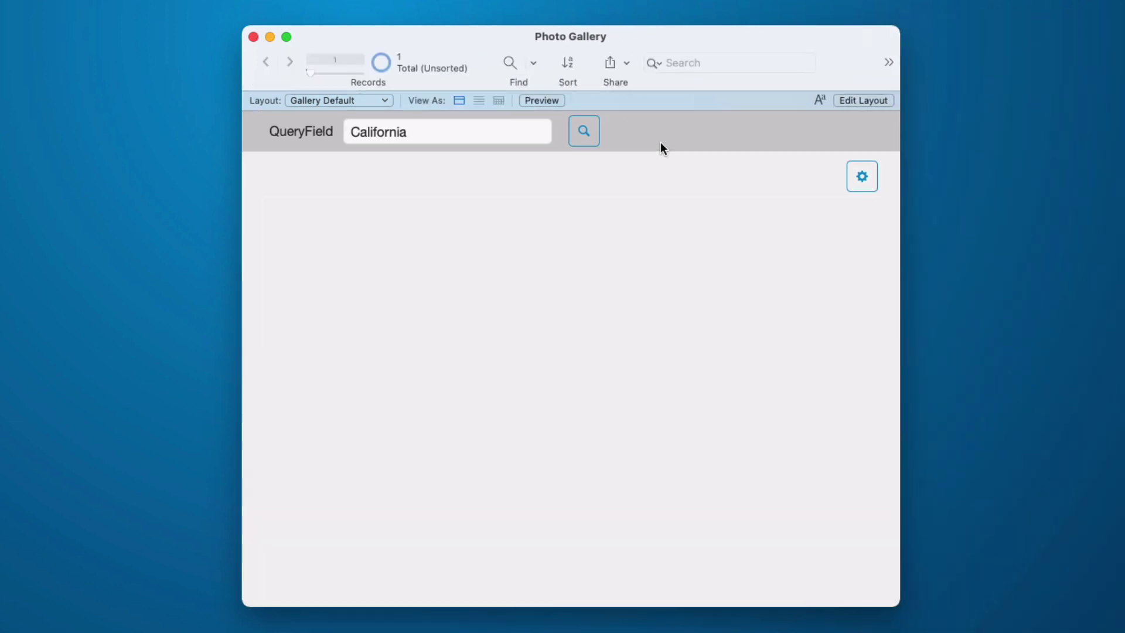
left_click(504, 135)
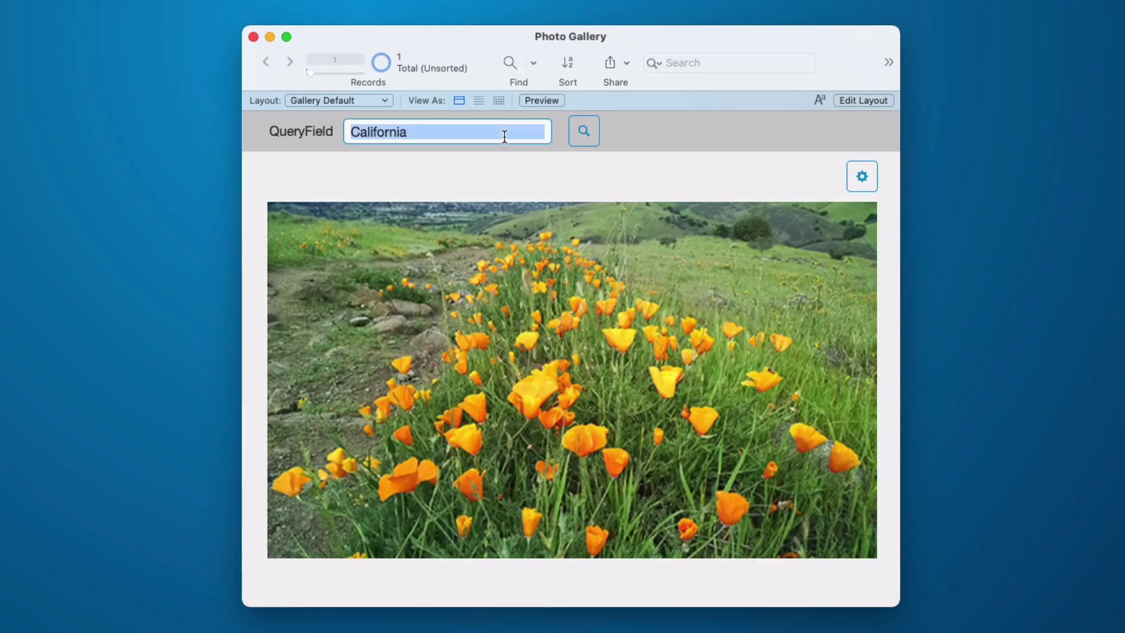
key("BackSpace")
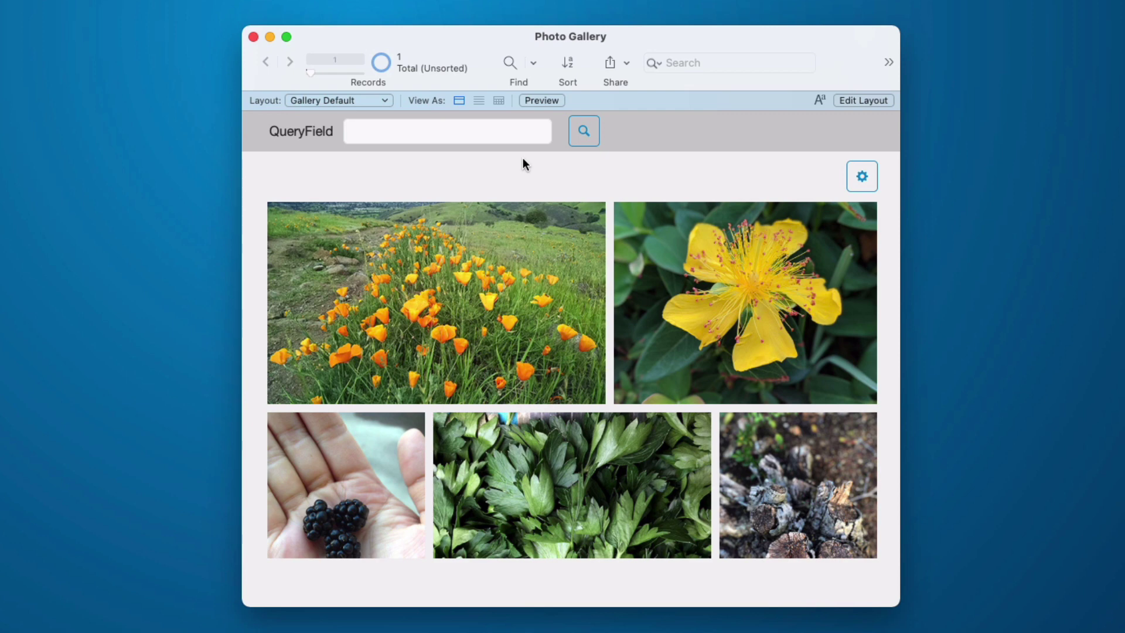
left_click(511, 136)
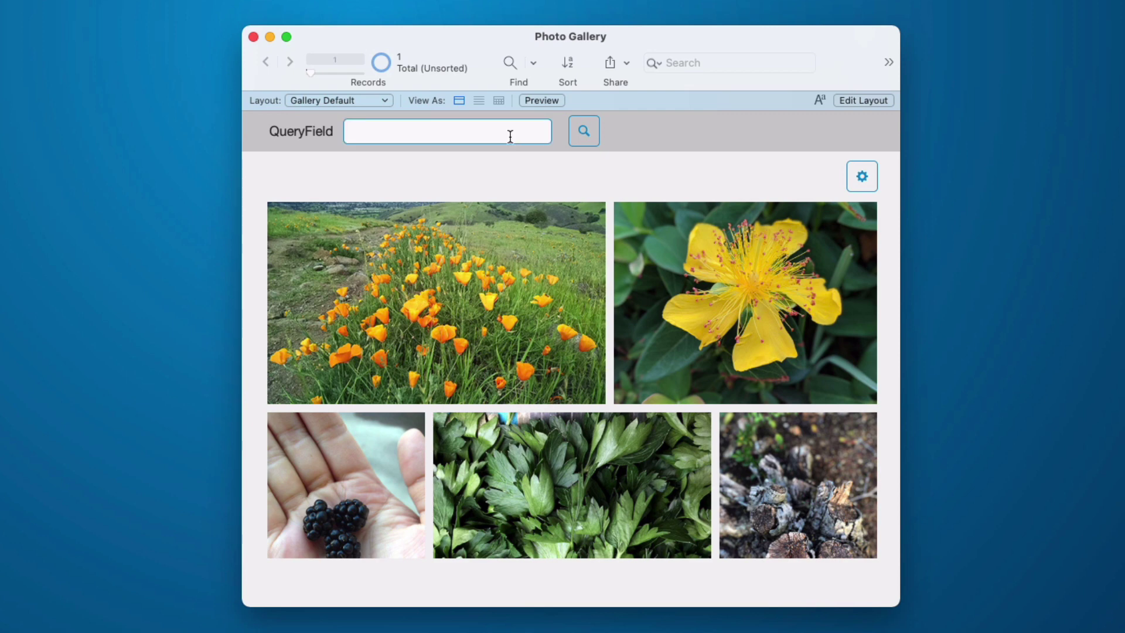
type("California")
left_click(583, 132)
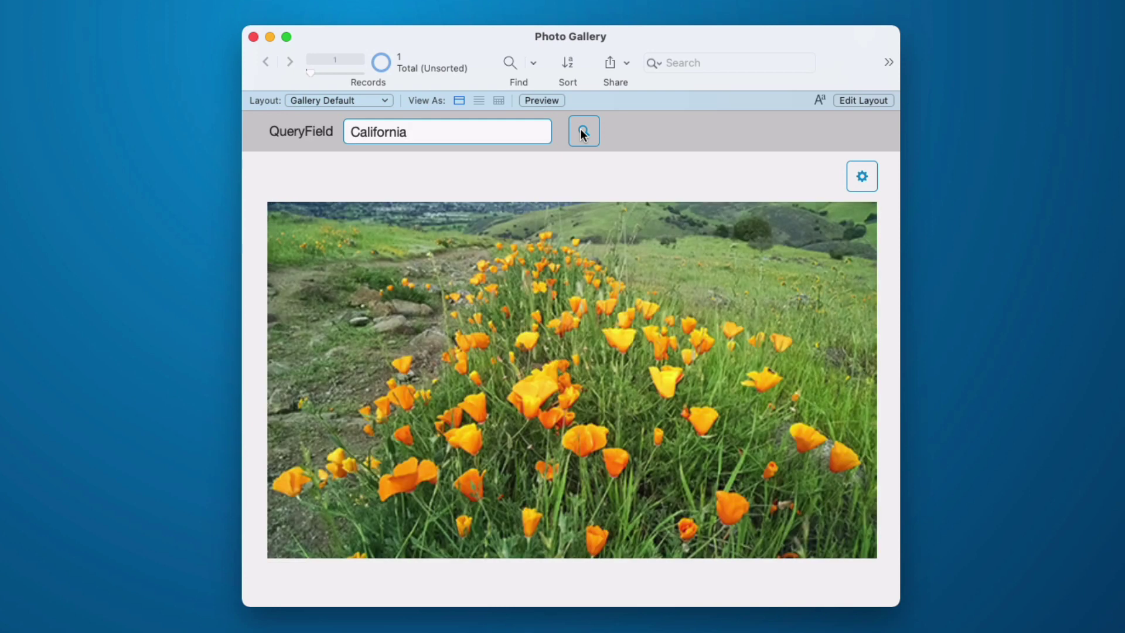
key("super+l")
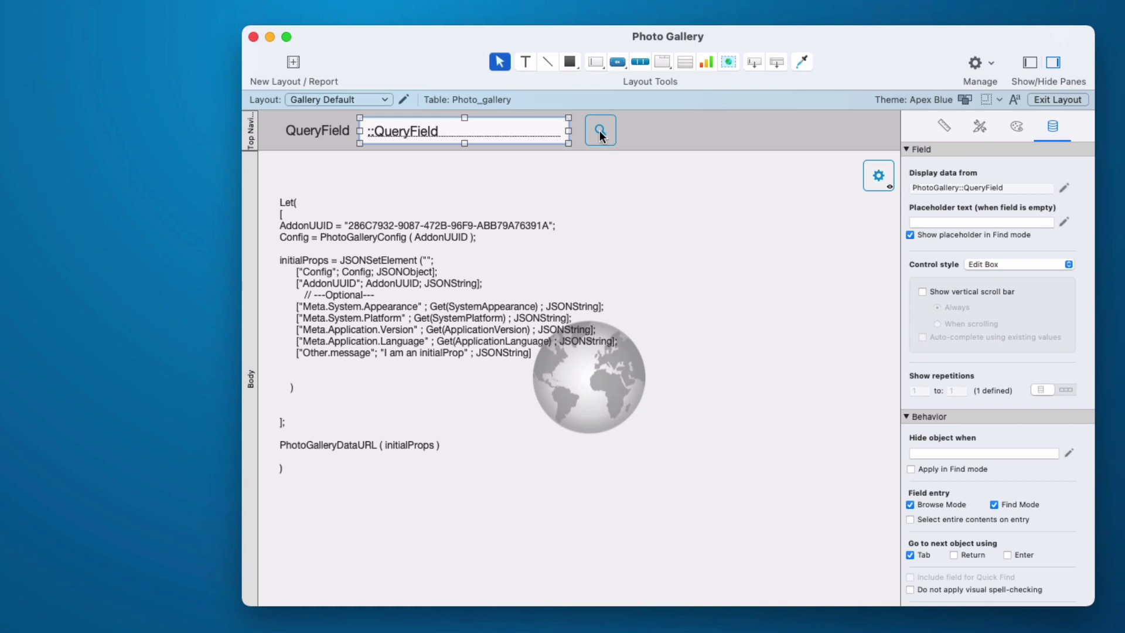
- Give QueryField a script trigger running PhotoGallery Refresh with the pasted add-on UUID parameter
right_click(553, 135)
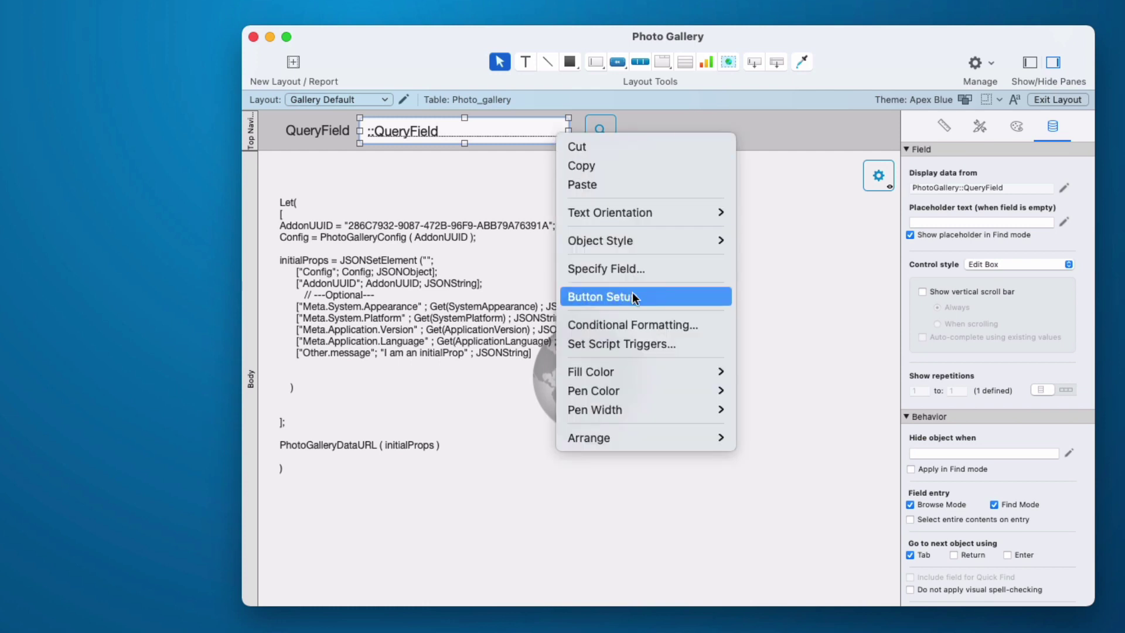
left_click(612, 339)
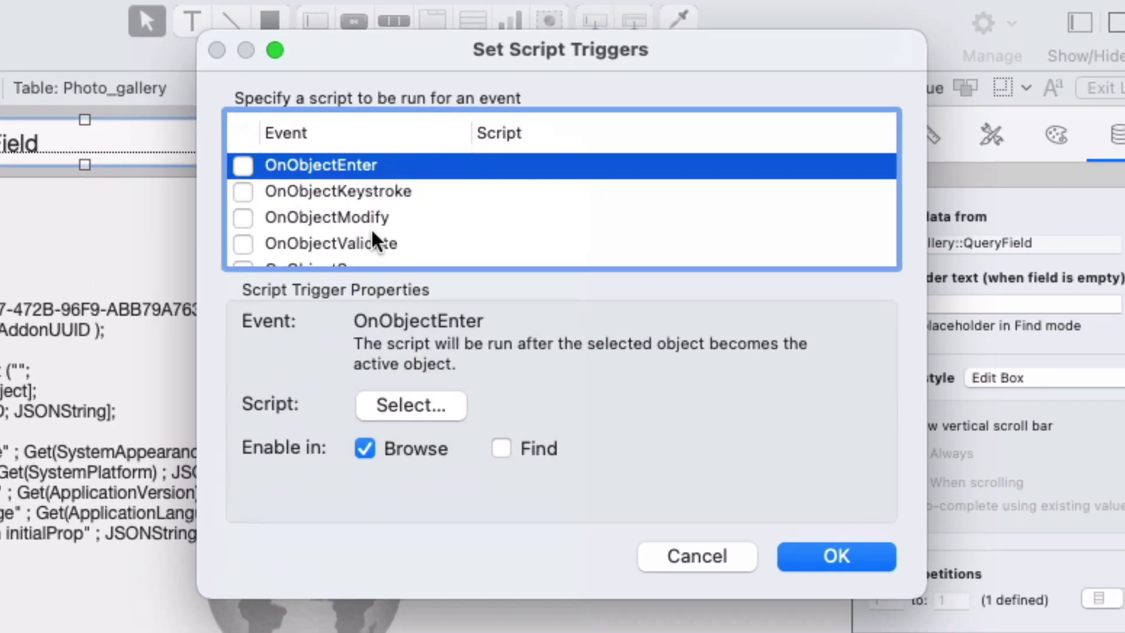
scroll(628, 179, "down", 3)
scroll(371, 227, "down", 1)
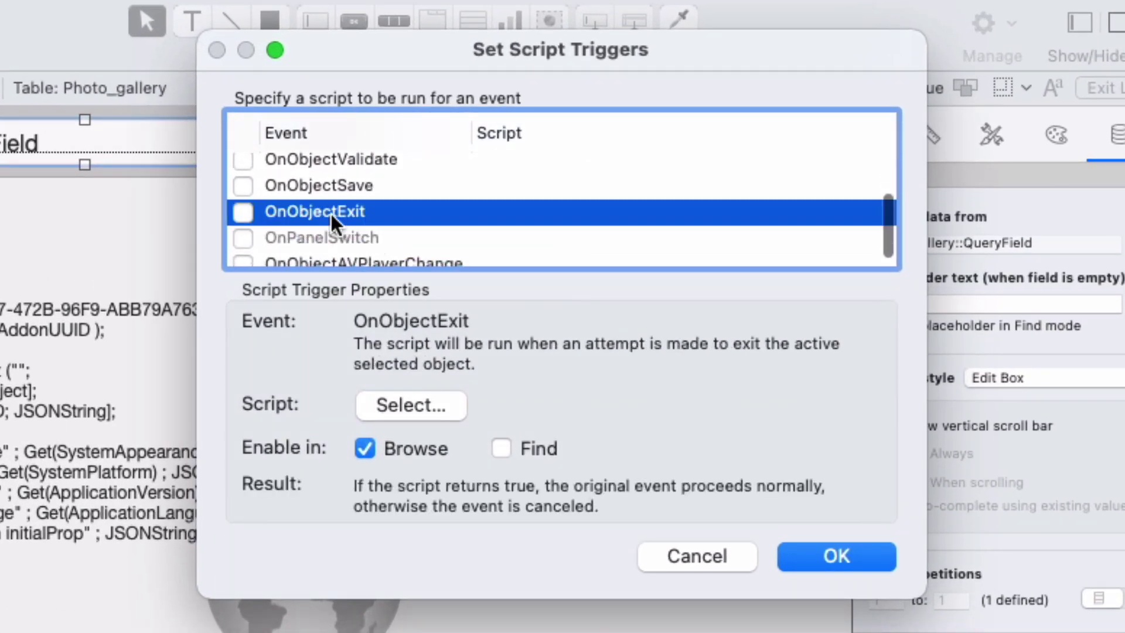
left_click(243, 211)
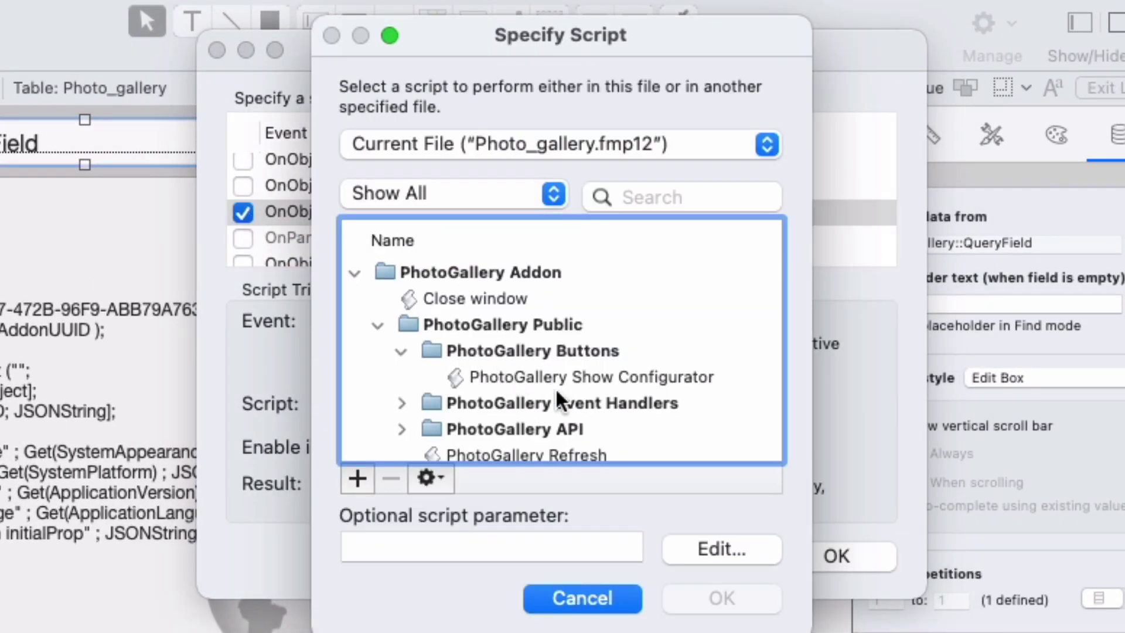
scroll(556, 394, "down", 2)
left_click(541, 401)
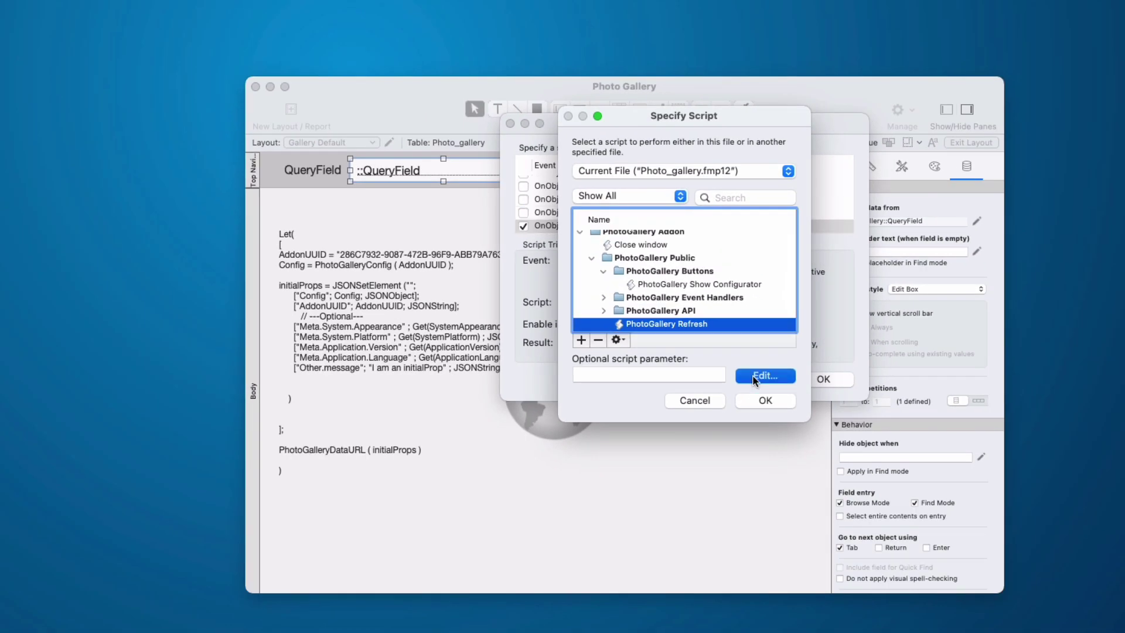
left_click(736, 490)
key("super+v")
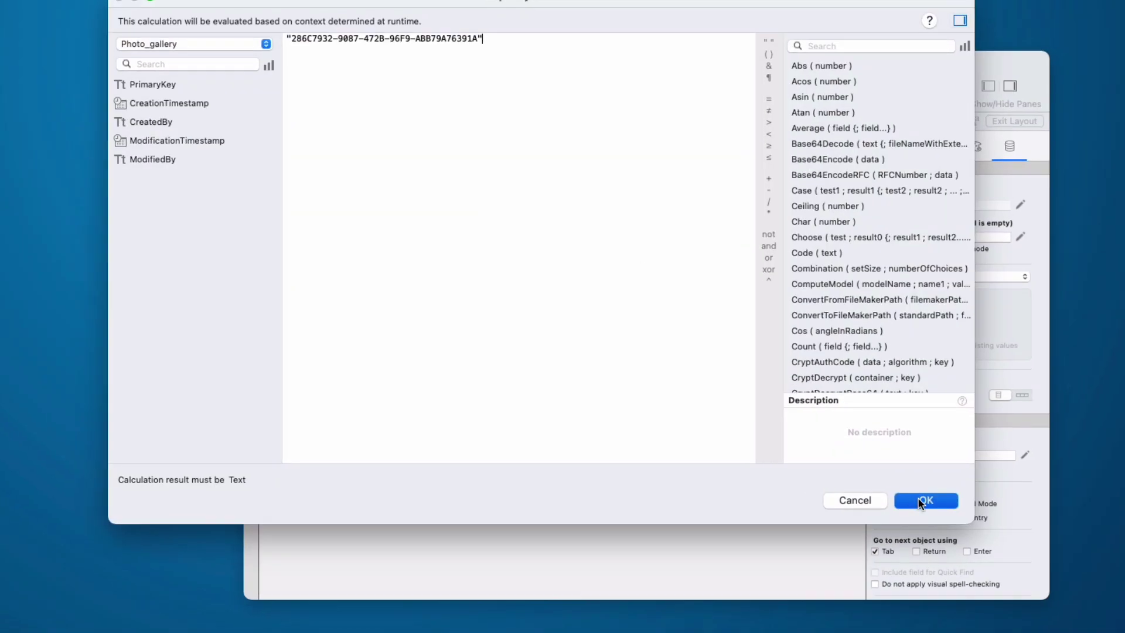
left_click(937, 498)
left_click(873, 367)
- In Browse mode, enter California in QueryField to filter the gallery
key("super+b")
left_click(512, 134)
type("California")
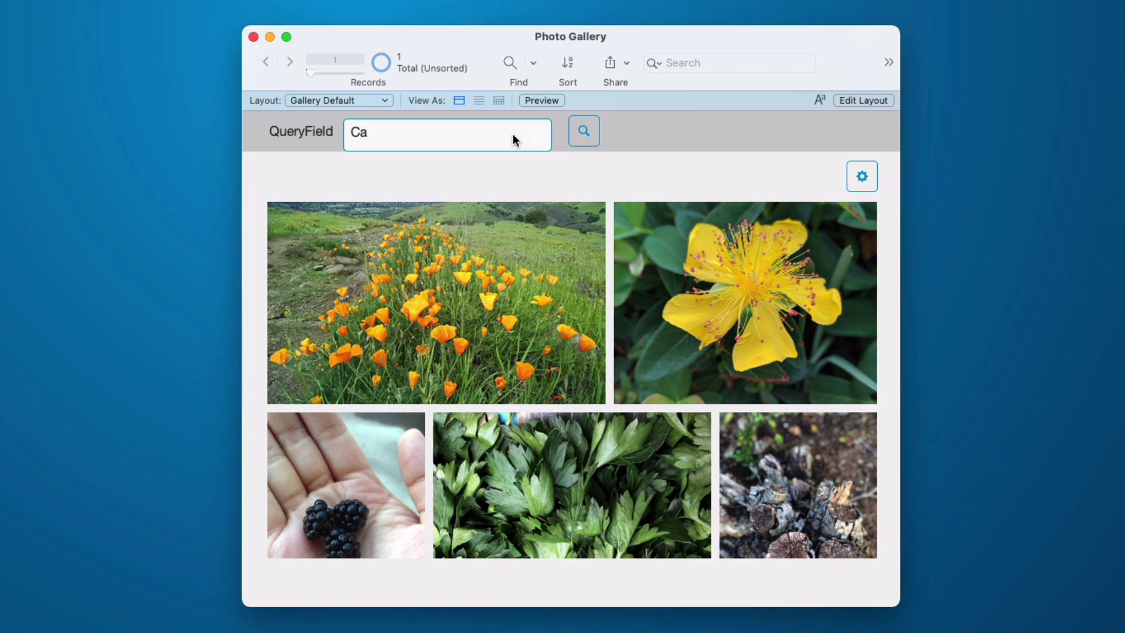
key("Return")
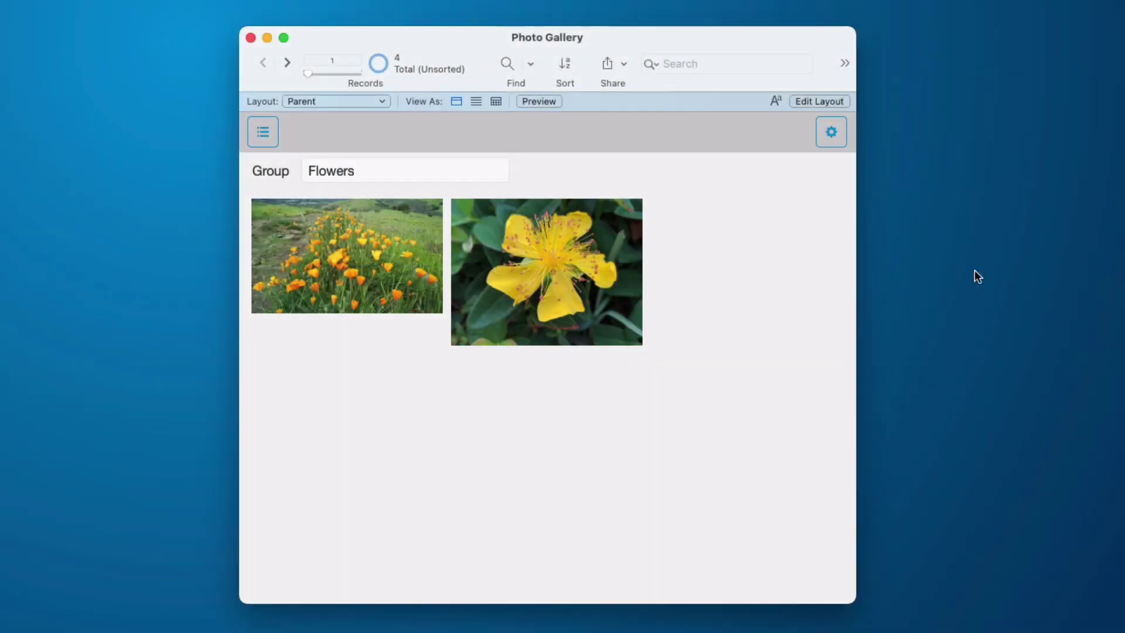
key("super+shift+d")
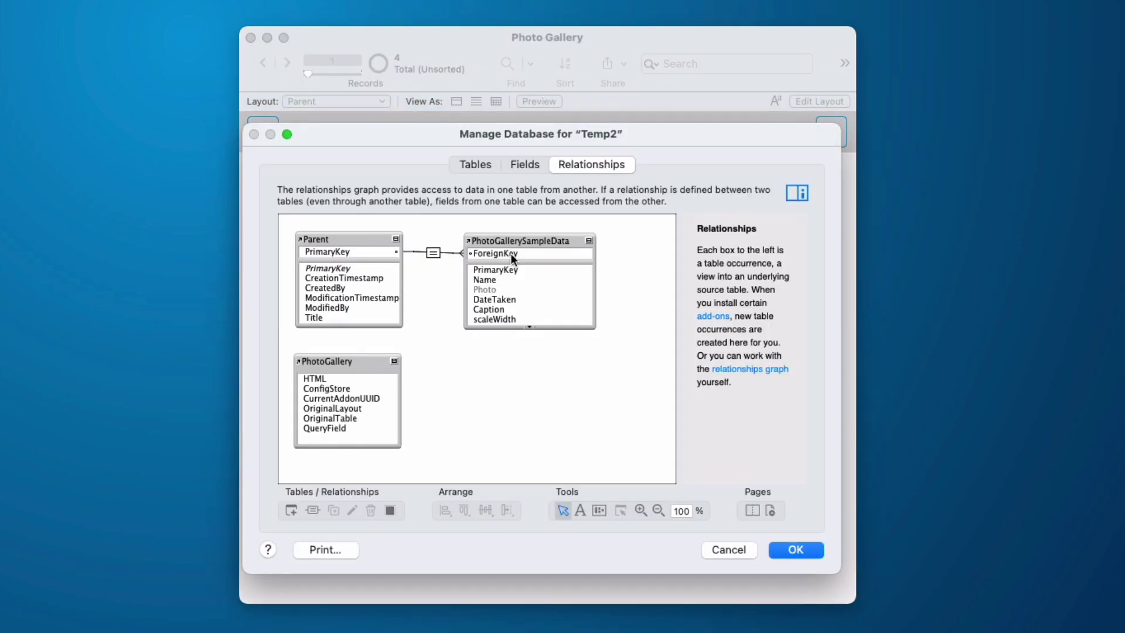
left_click_drag(525, 243, 525, 242)
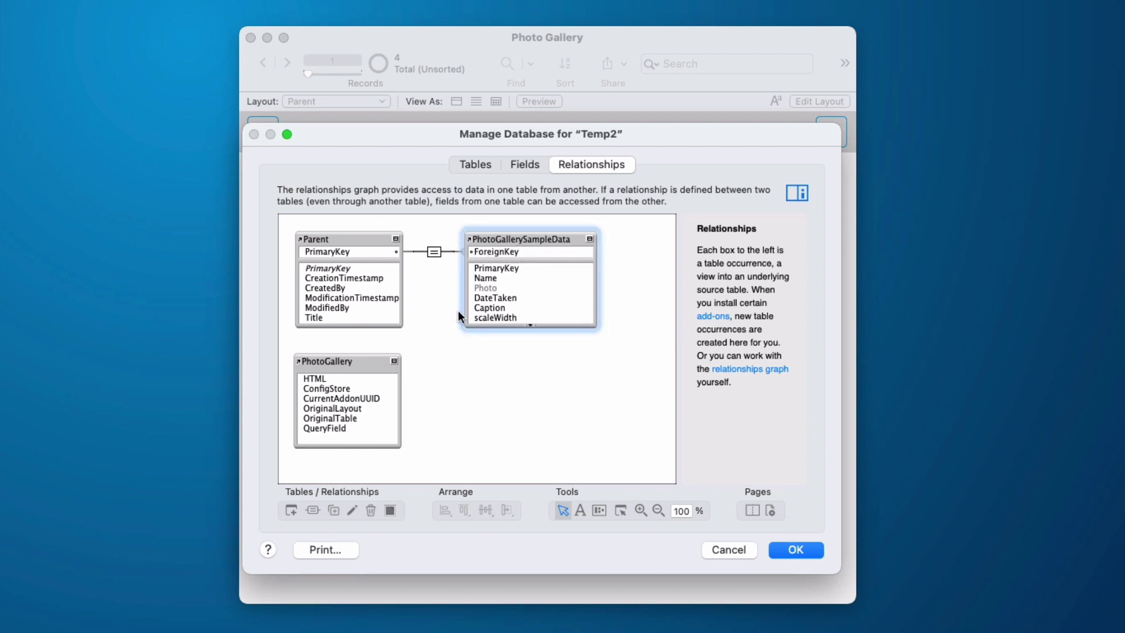
left_click(800, 548)
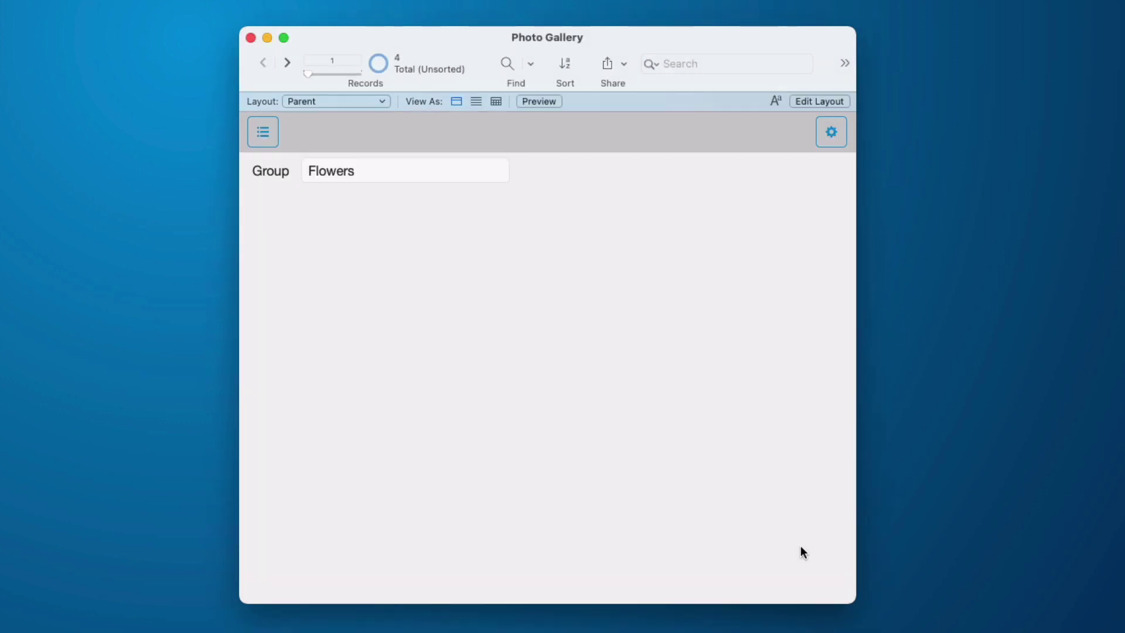
left_click(828, 130)
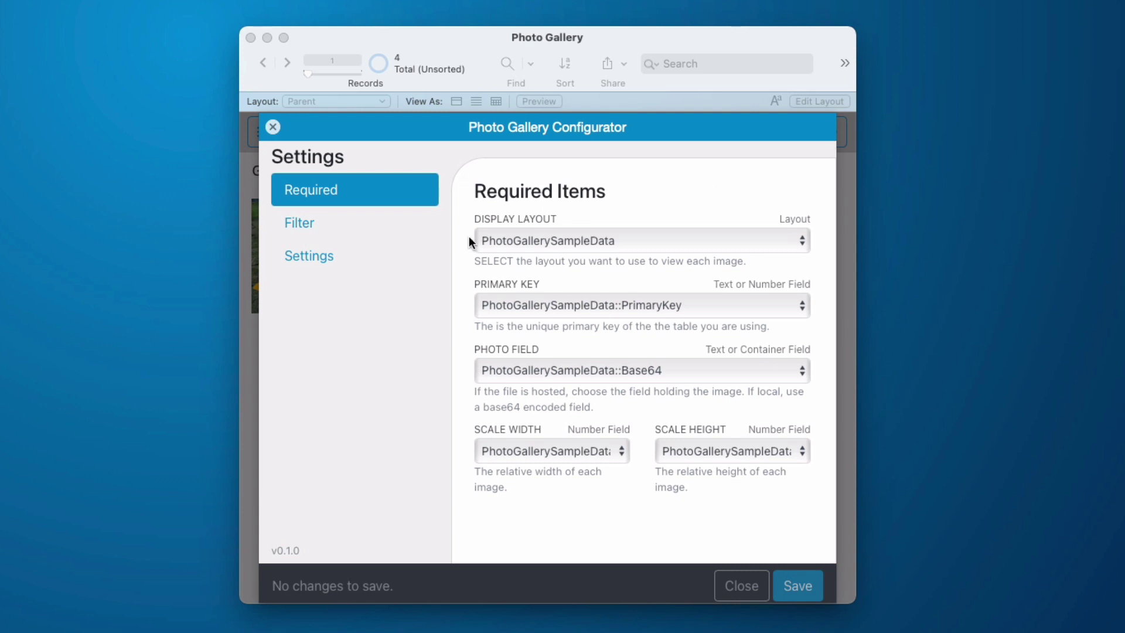
left_click(359, 222)
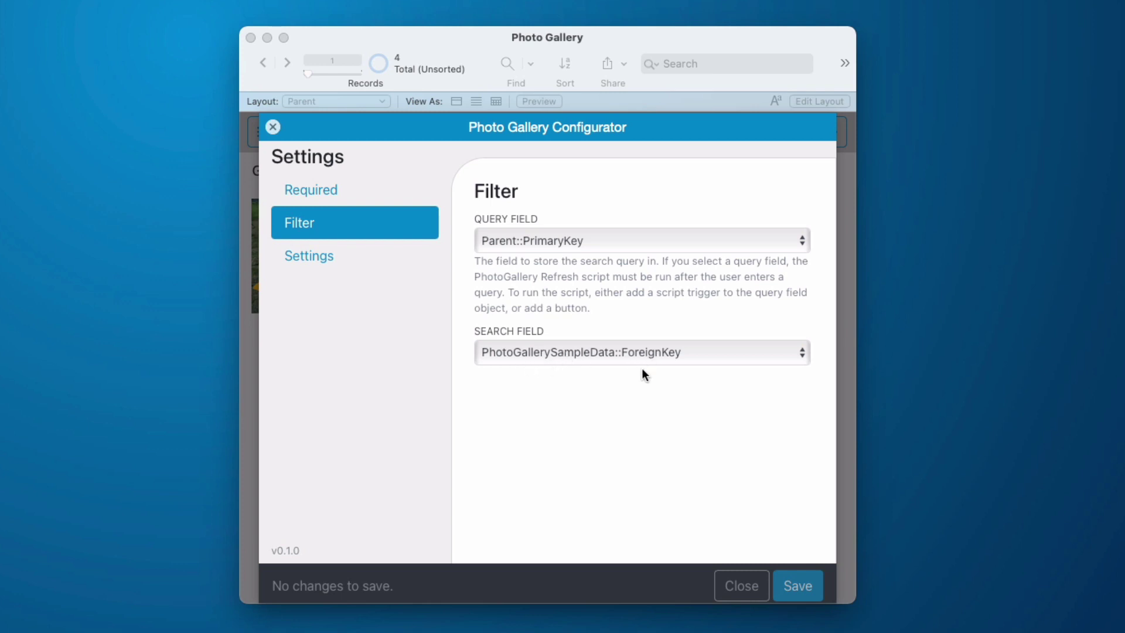
left_click(331, 186)
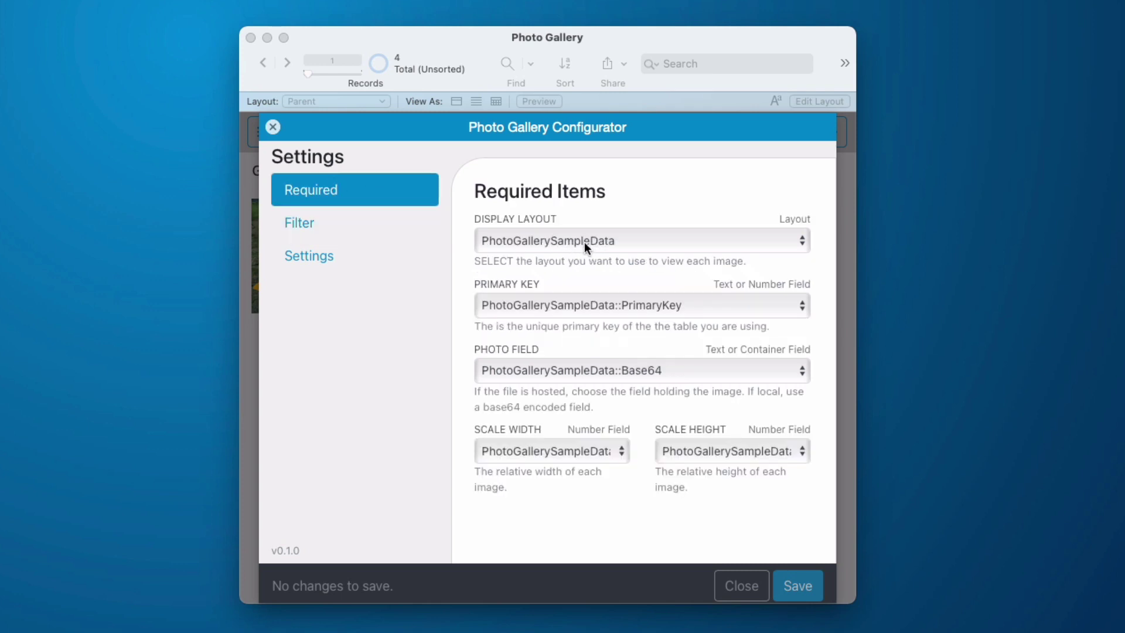
- Close the configurator and step through the groups to Tree and then Leaves
left_click(741, 585)
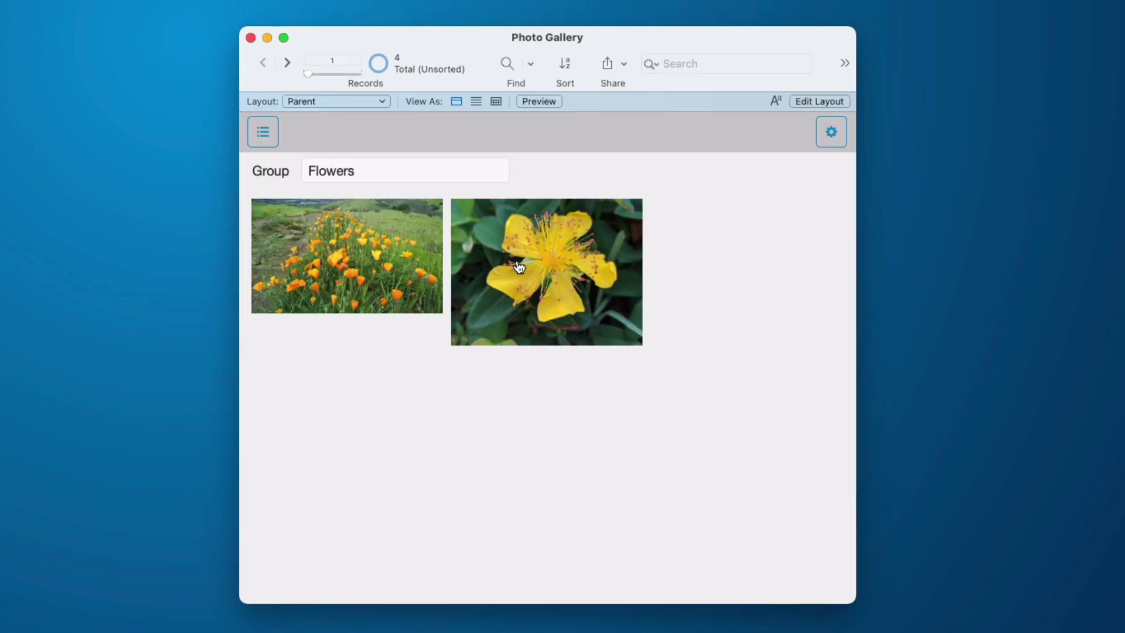
left_click(287, 63)
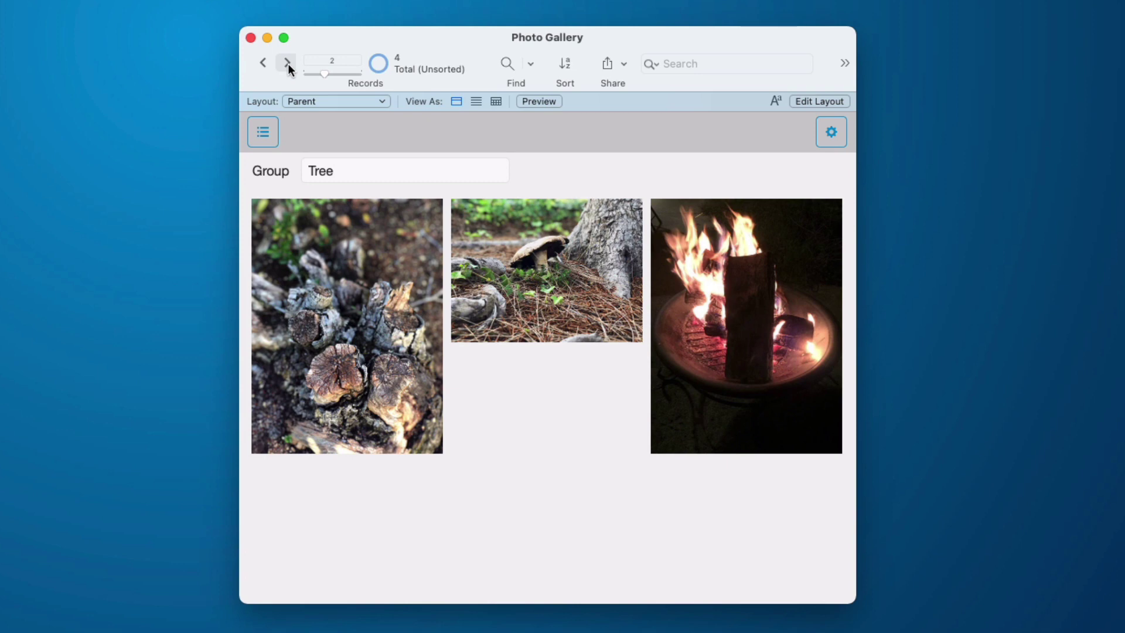
left_click(287, 64)
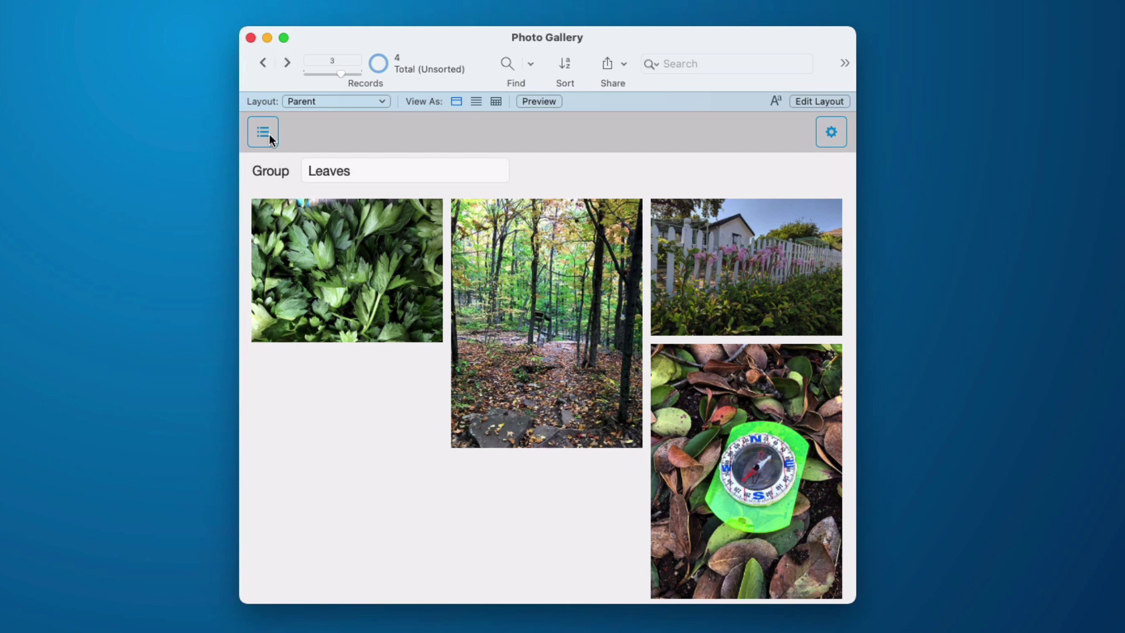
- Switch to the List layout and show the Flowers, Tree and Leaves groups' photos
left_click(264, 132)
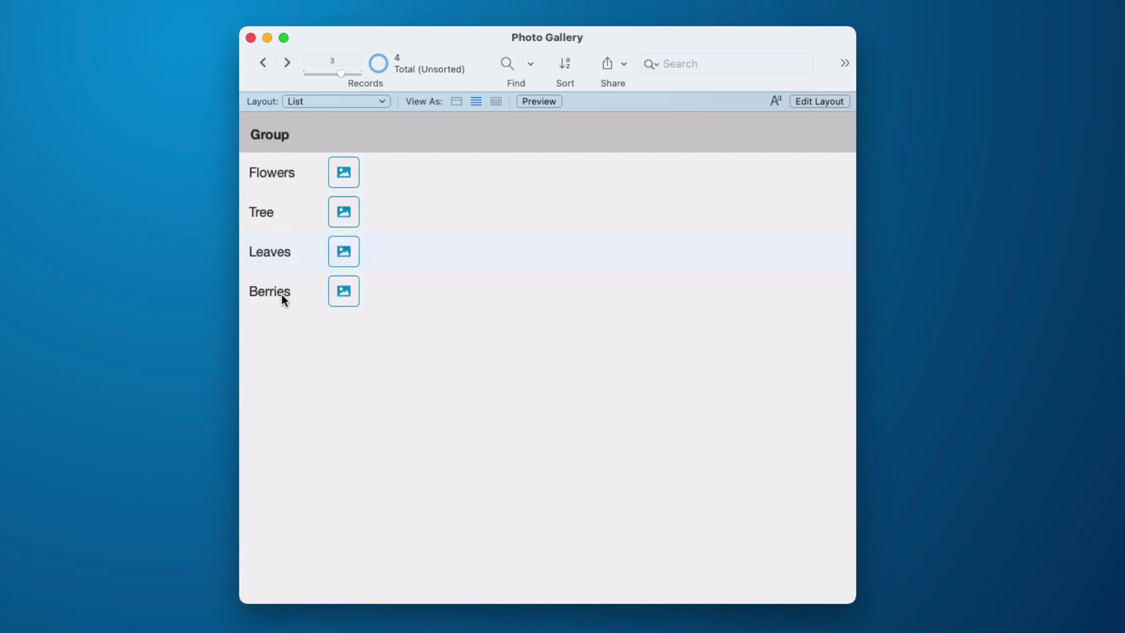
left_click(344, 172)
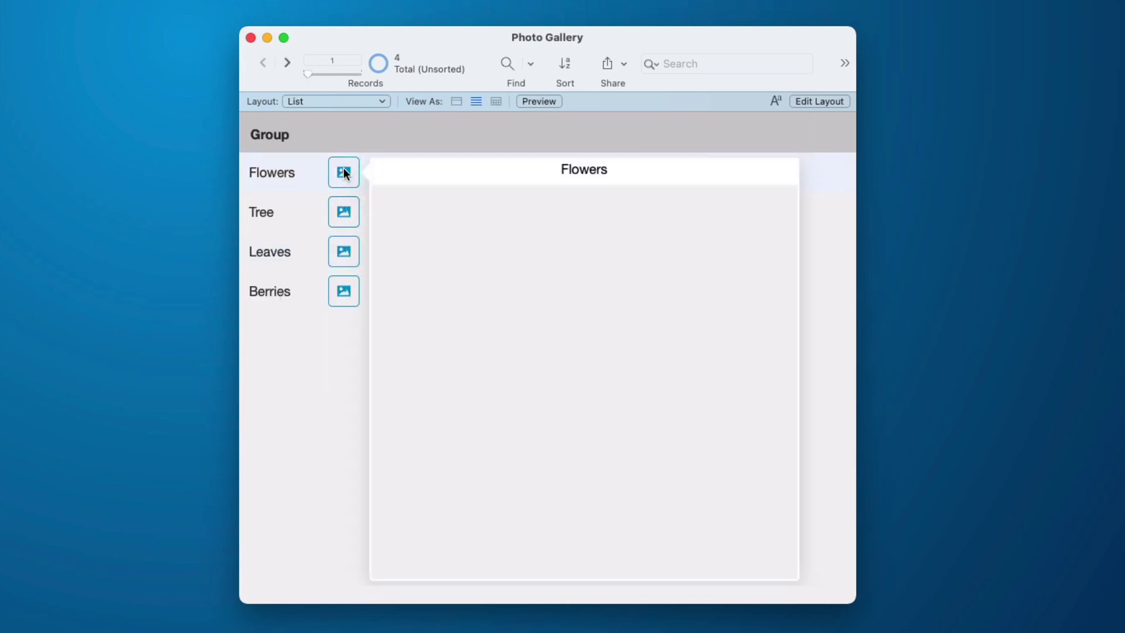
left_click(346, 210)
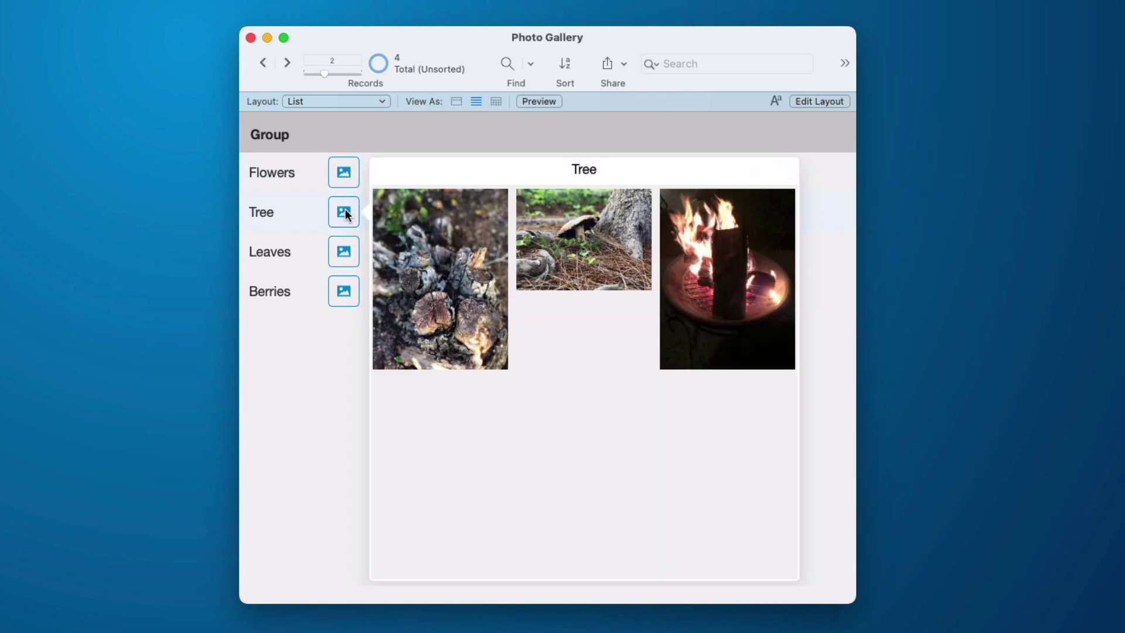
left_click(344, 253)
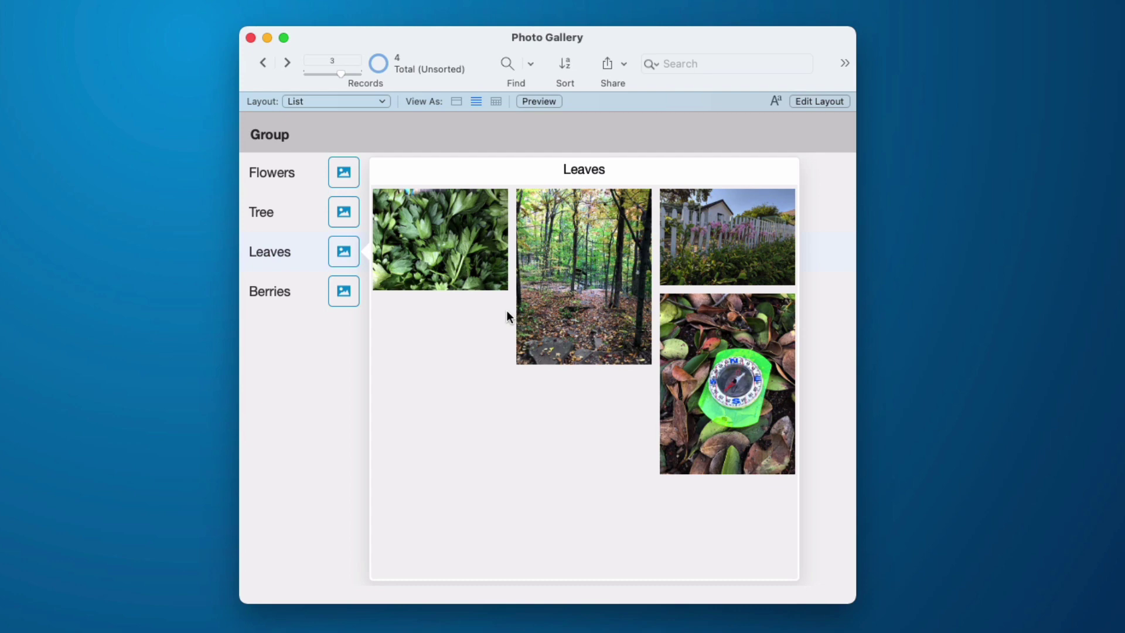
- From the Flowers group, move the California Poppies photo into the Leaves group
left_click(352, 172)
left_click(441, 223)
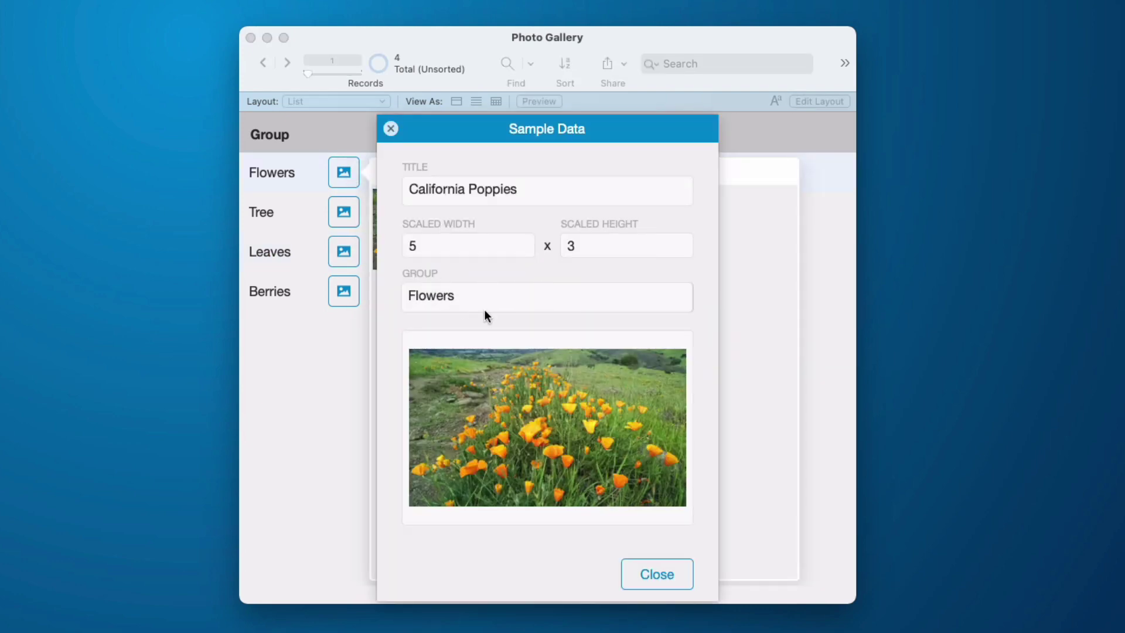
left_click(437, 300)
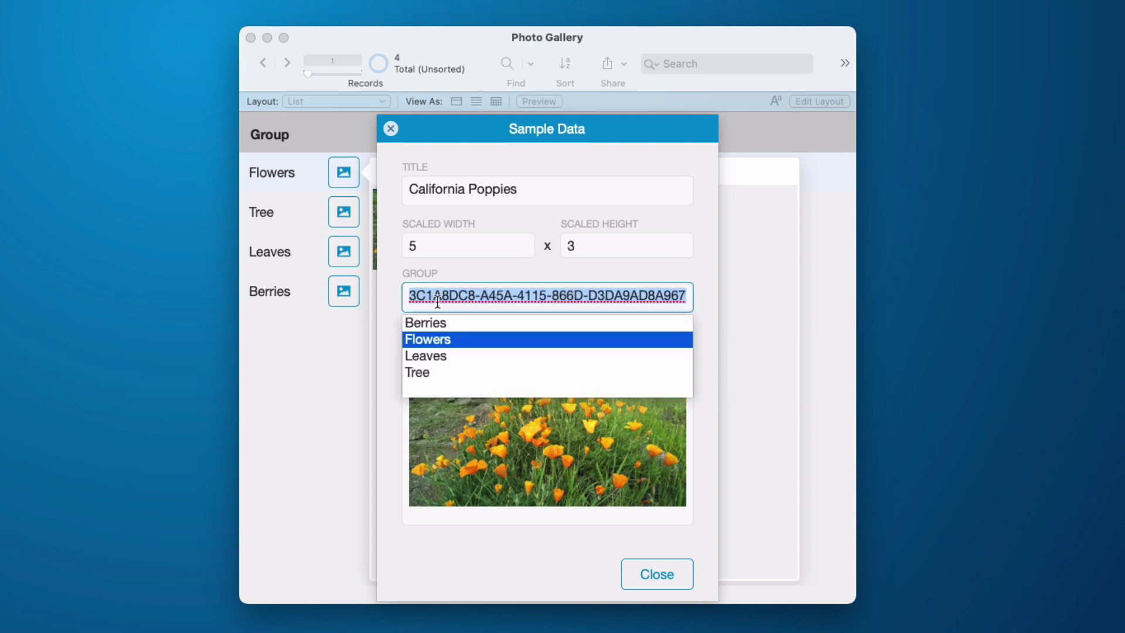
left_click(440, 357)
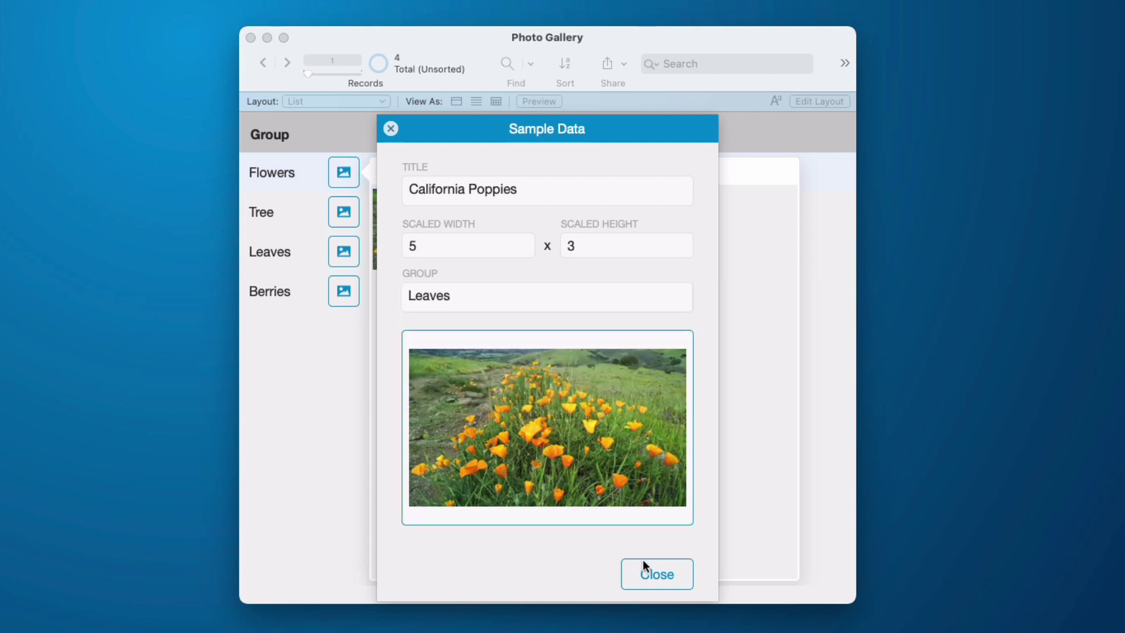
left_click(652, 572)
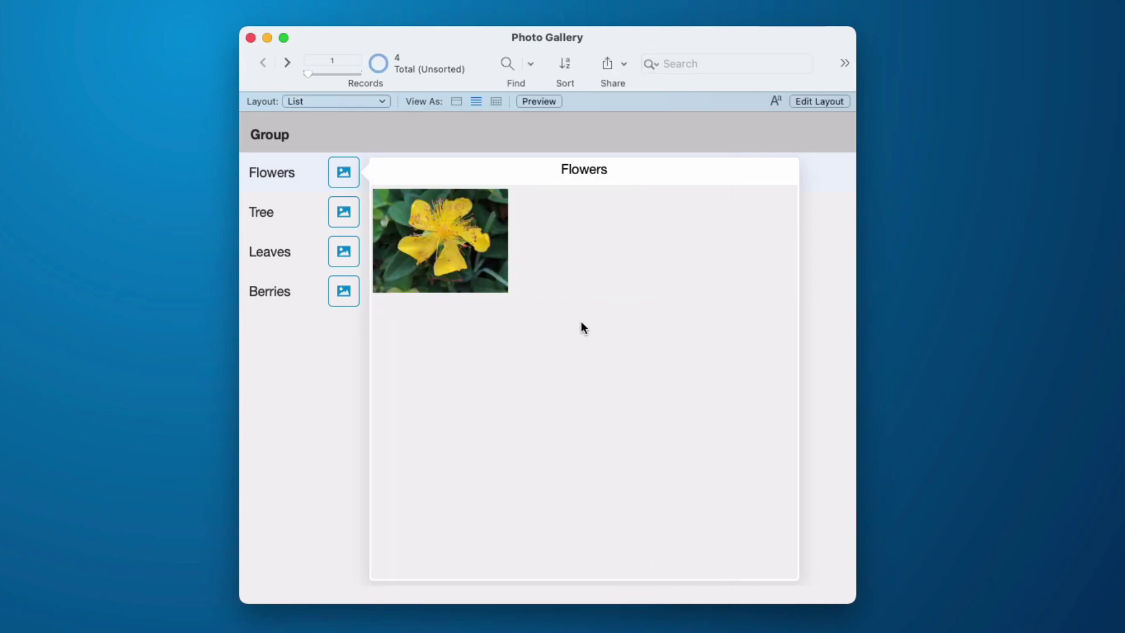
- View Leaves, then regroup California Poppies back into Flowers and view the Flowers group
left_click(340, 246)
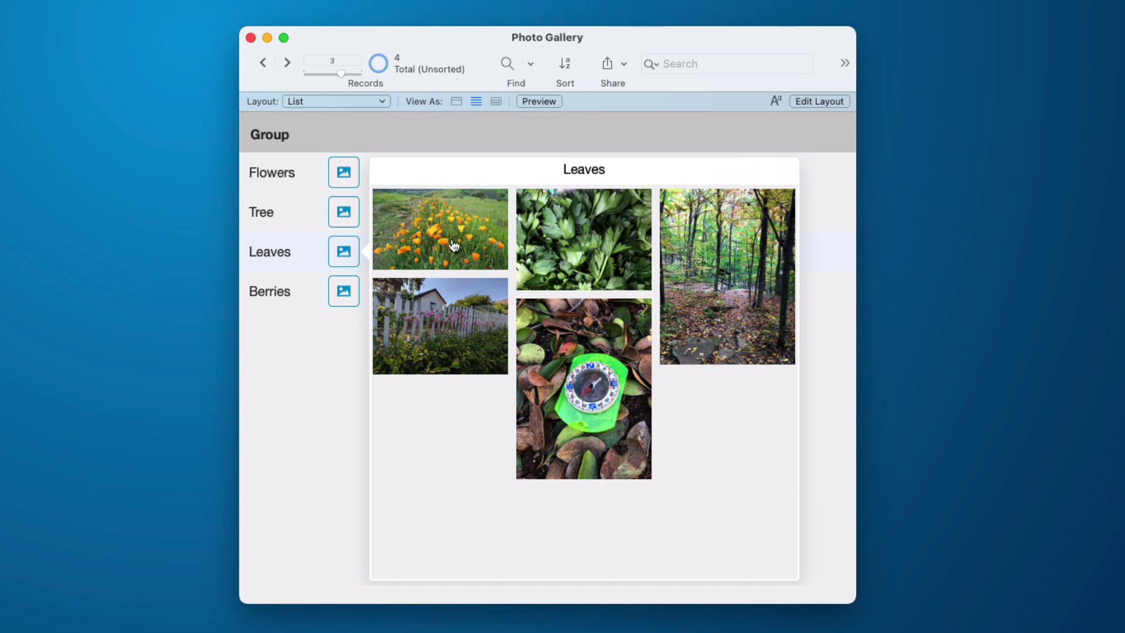
left_click(453, 242)
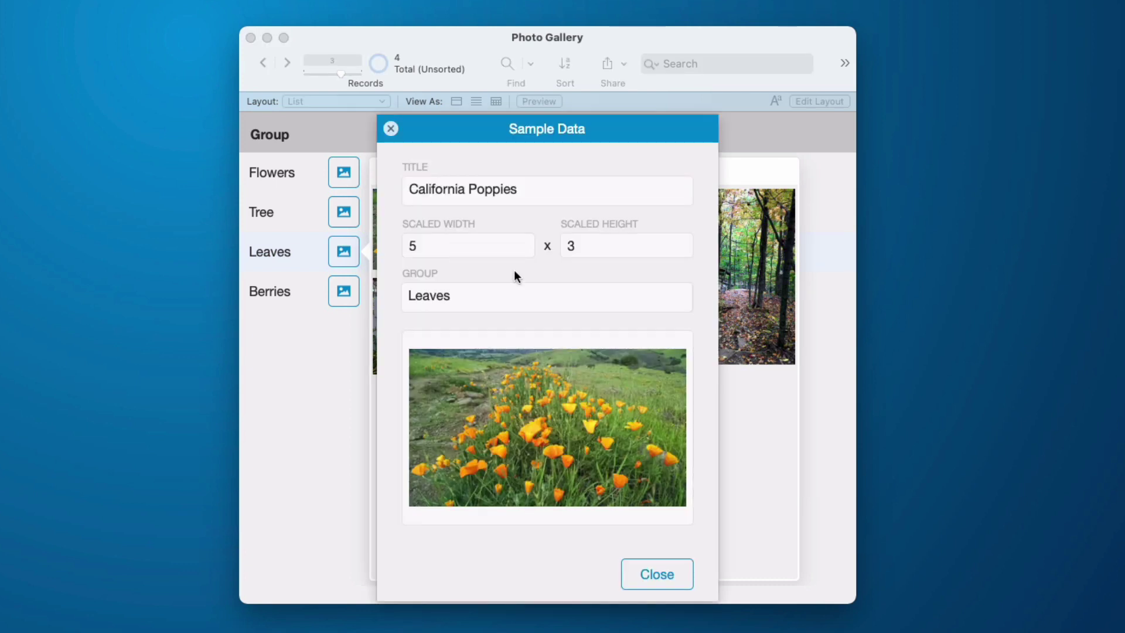
left_click(502, 293)
left_click(480, 340)
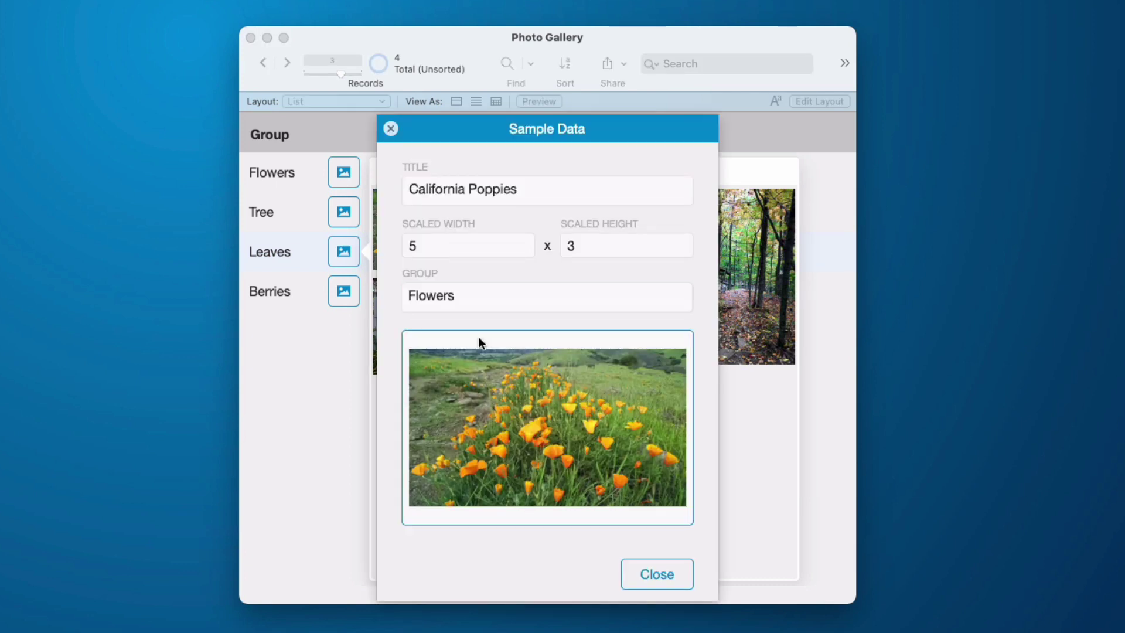
left_click(645, 564)
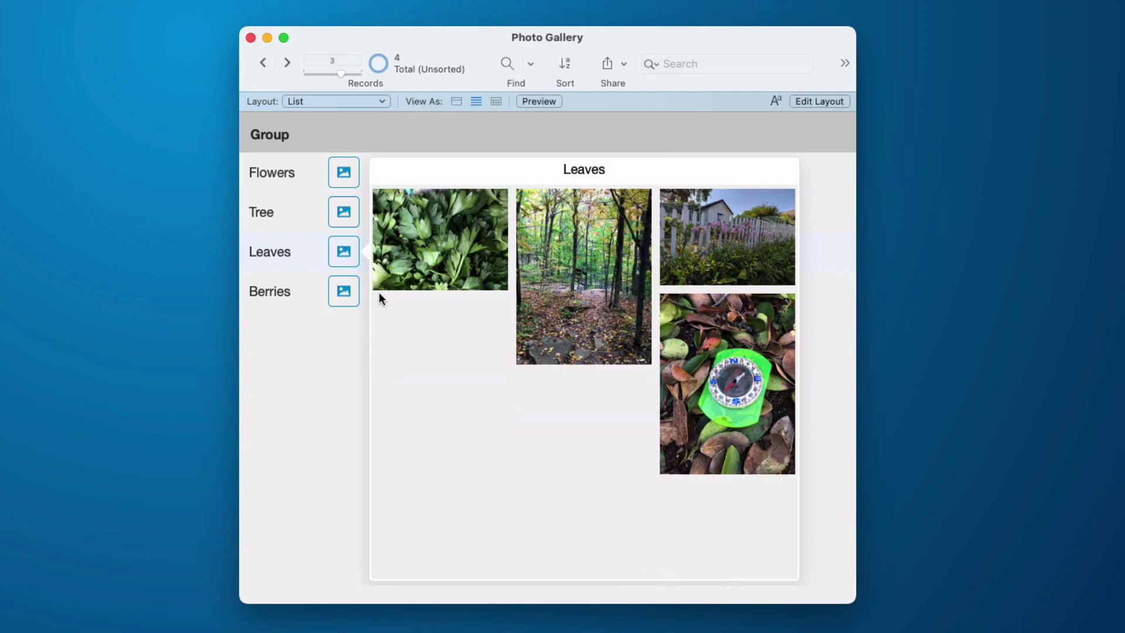
left_click(350, 174)
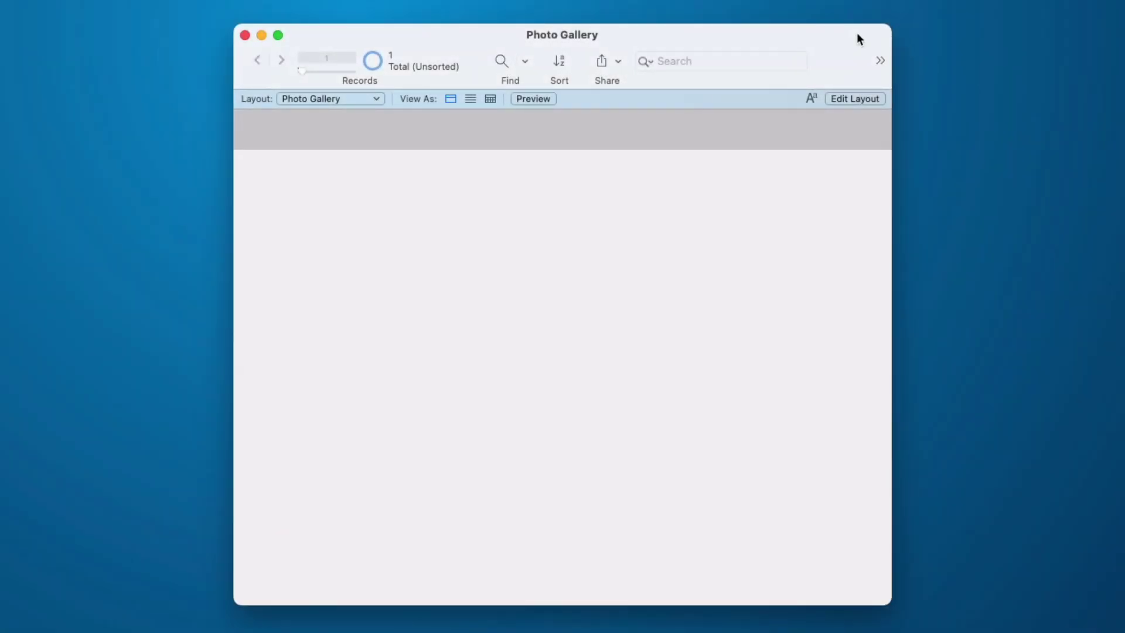
- In Layout mode, install the Photo Gallery add-on from the Add-ons pane and select its tile
key("super+l")
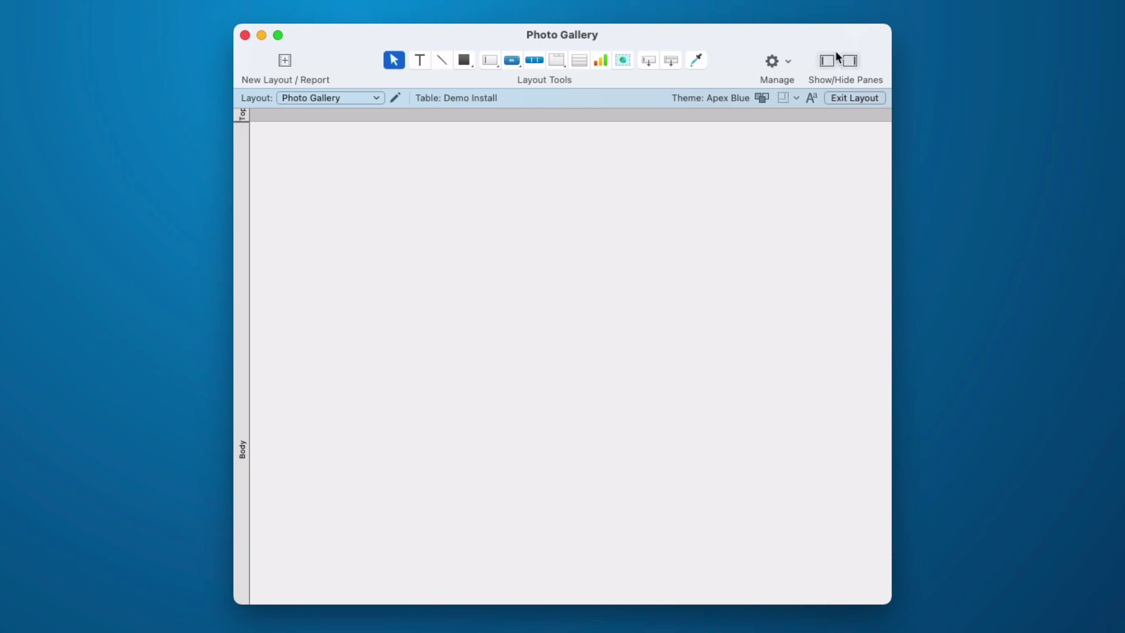
left_click(828, 60)
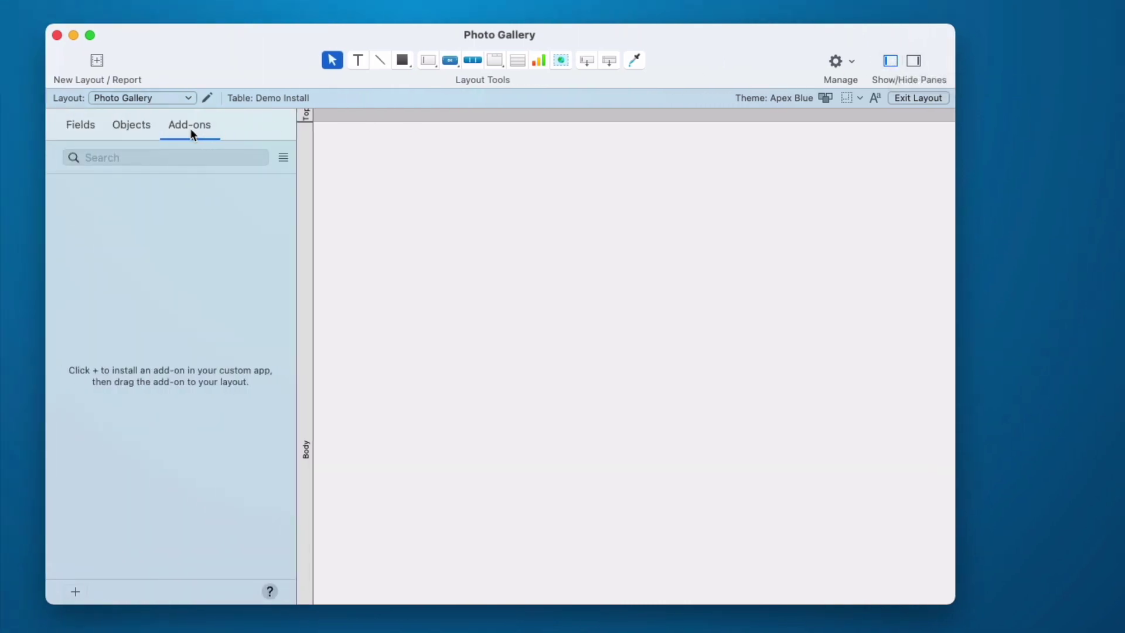
left_click(76, 593)
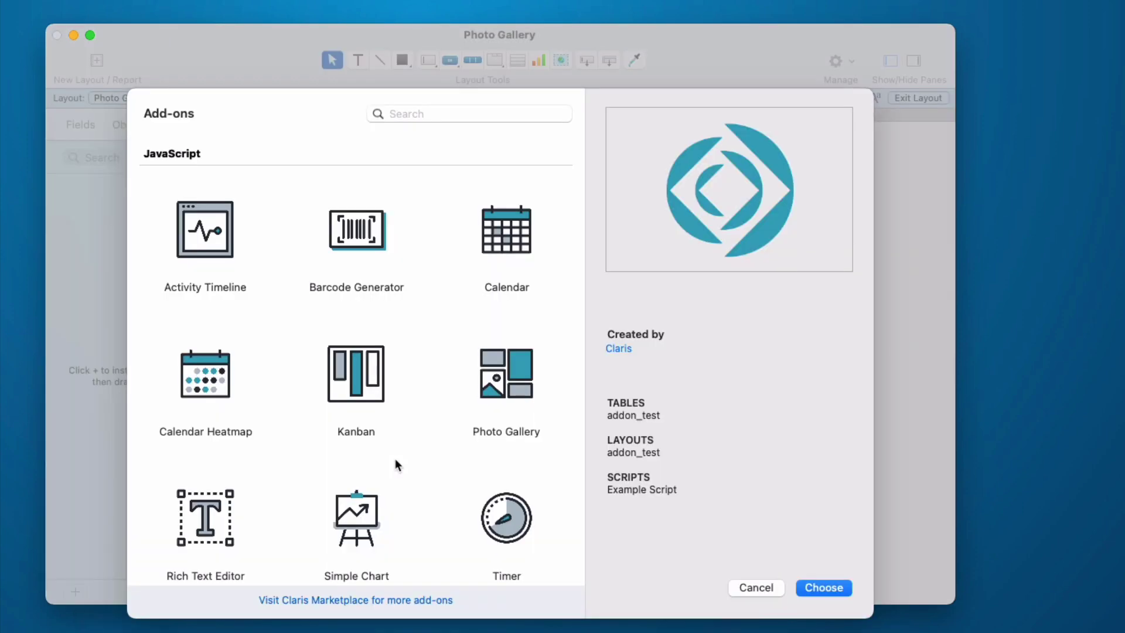
left_click(501, 382)
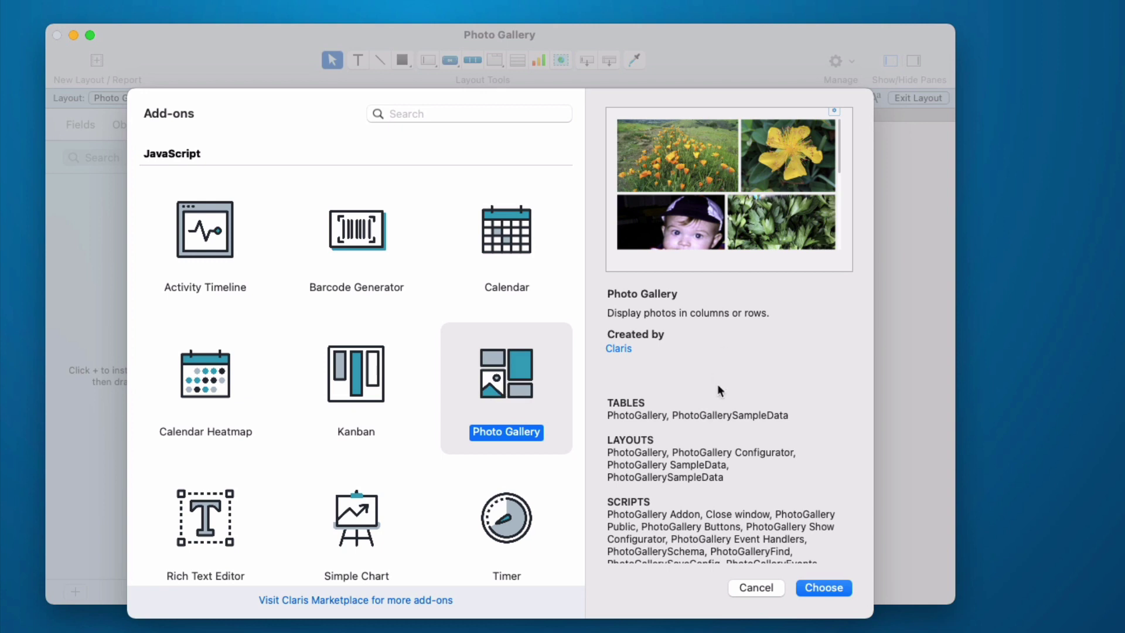
scroll(720, 390, "down", 3)
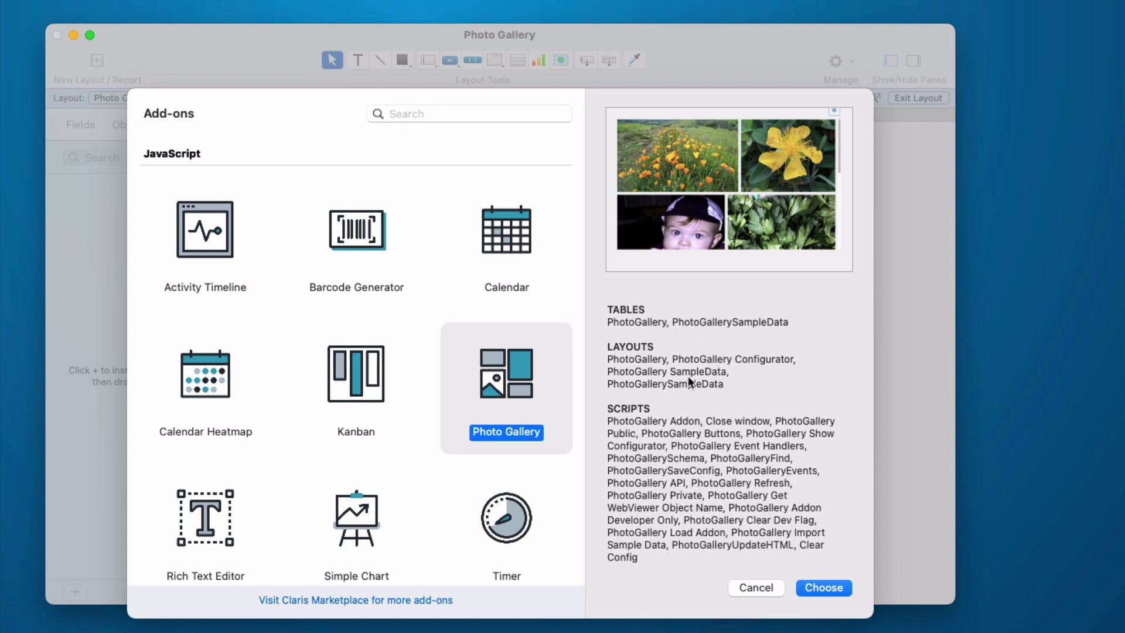
left_click(824, 587)
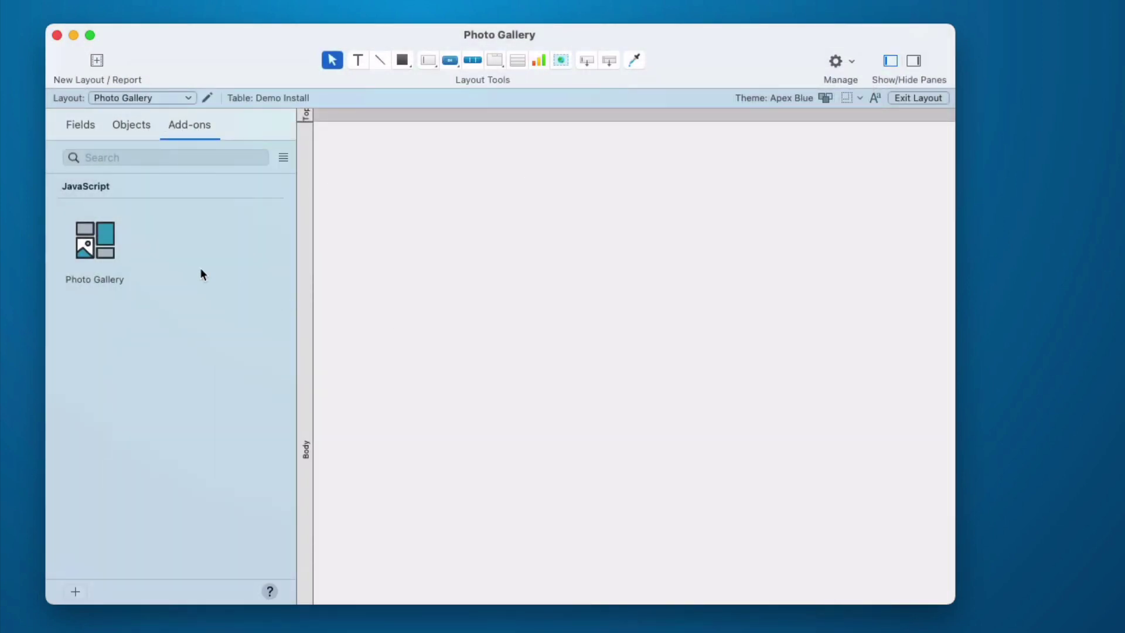
left_click(100, 246)
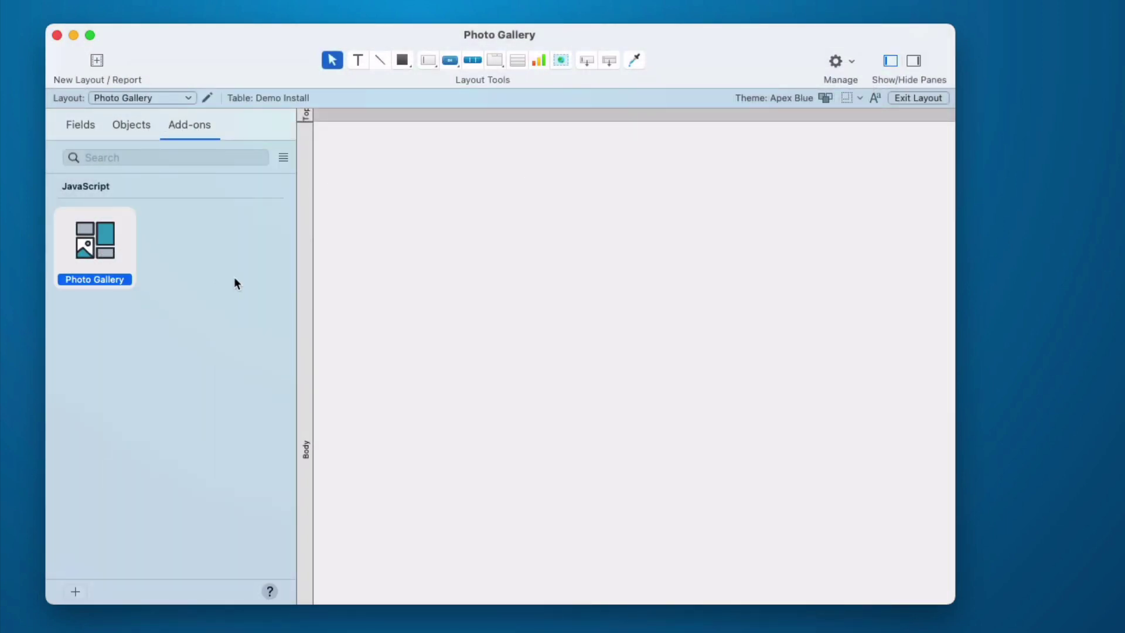
key("super+shift+d")
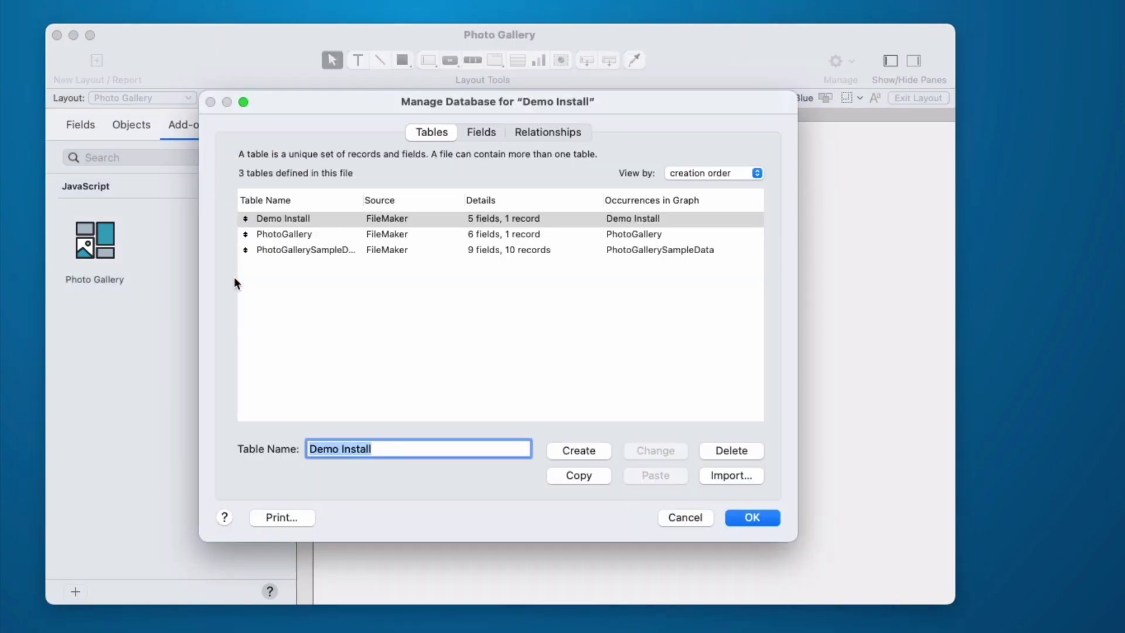
left_click(313, 235)
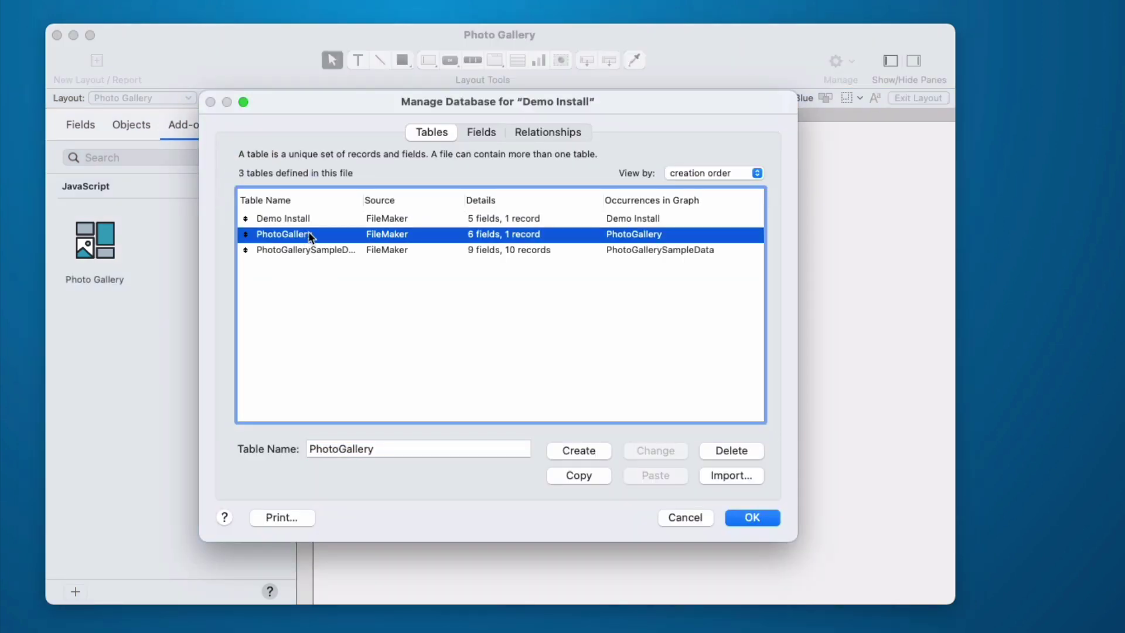
left_click(325, 250)
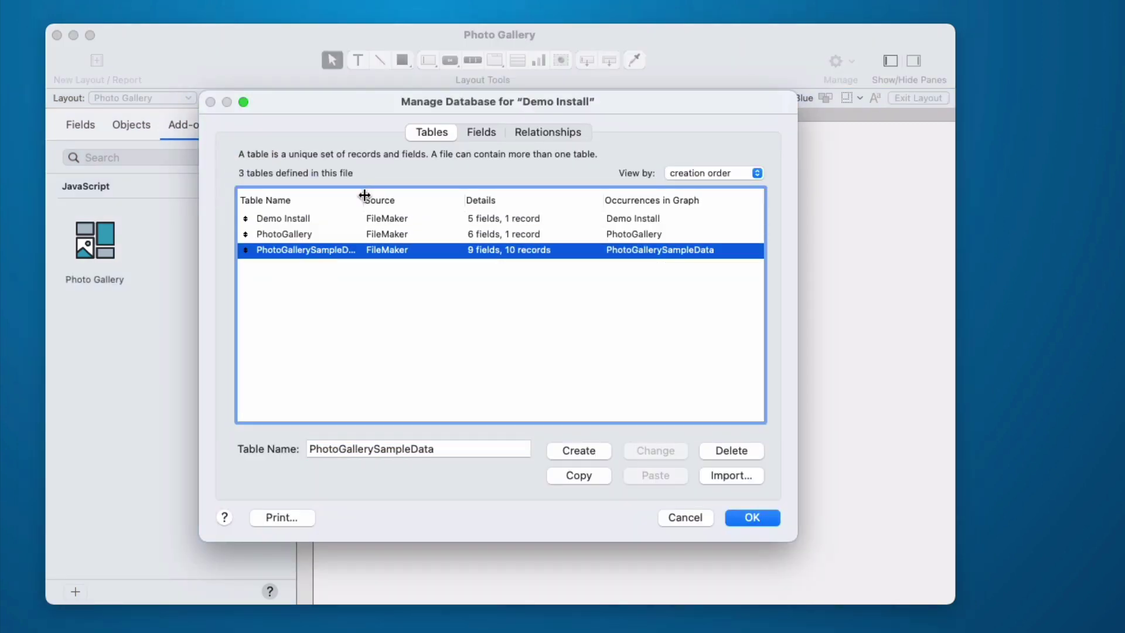
left_click_drag(361, 199, 415, 200)
key("Return")
key("super+shift+s")
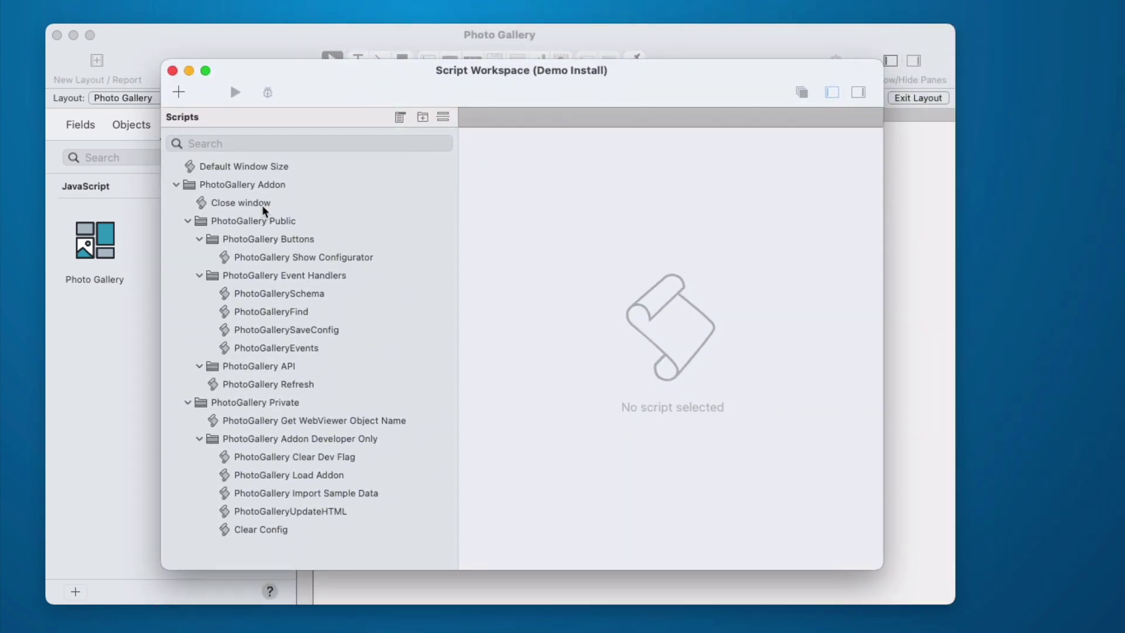
left_click(175, 187)
left_click(175, 186)
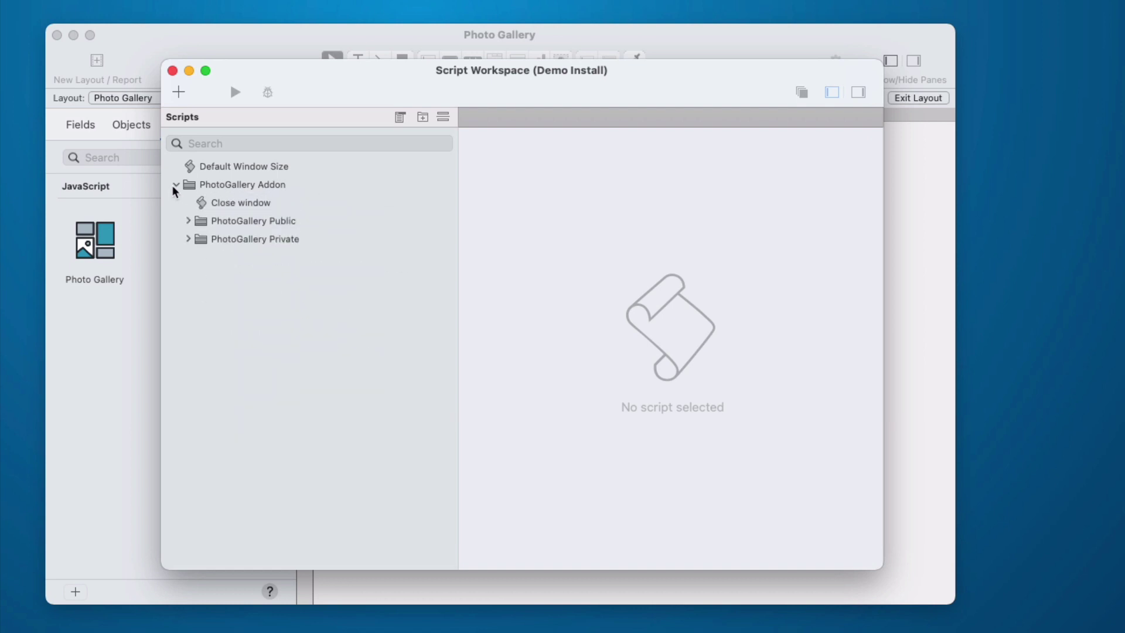
left_click(172, 70)
- Drop a Photo Gallery instance onto the layout, then open its gear configurator in Browse mode
left_click_drag(99, 247, 347, 160)
key("super+b")
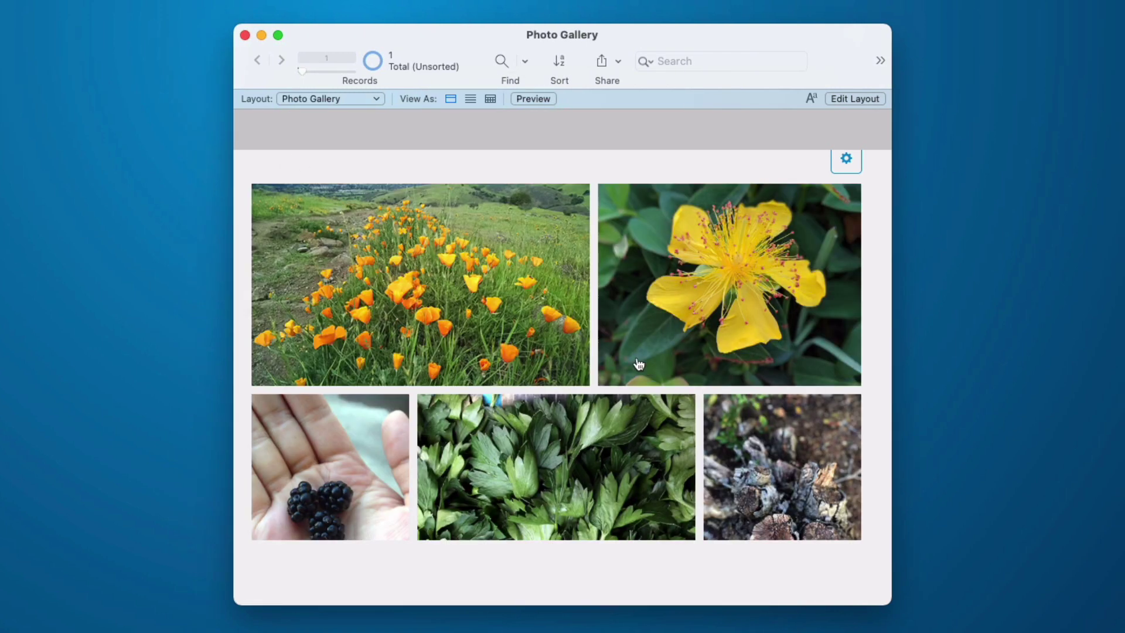
left_click(848, 166)
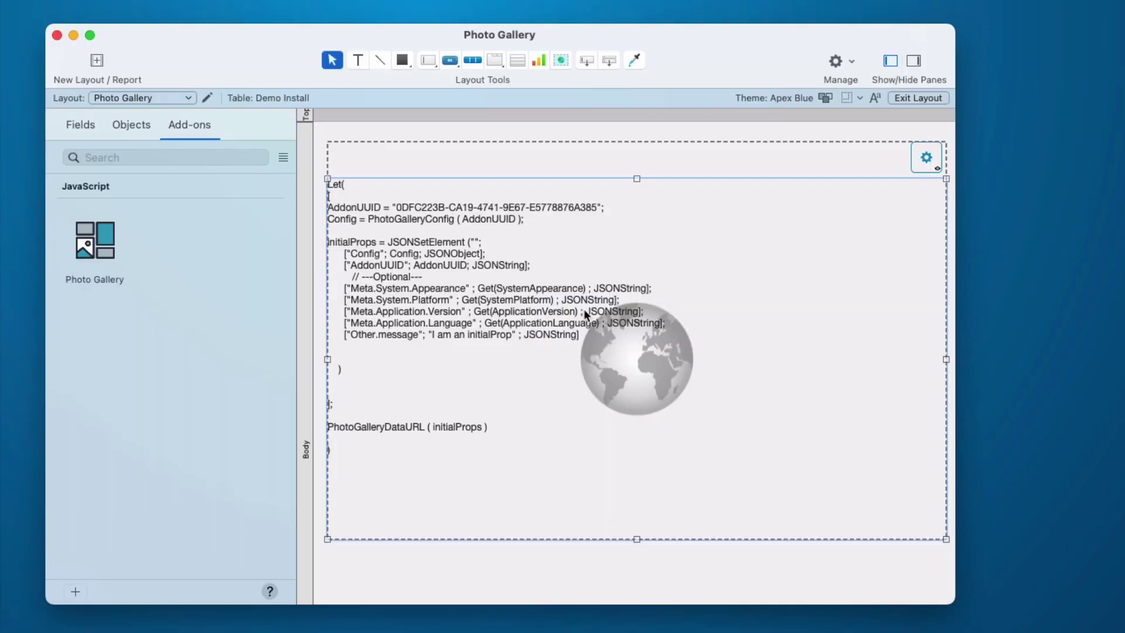
- Shorten the first gallery, add a second 227 pt-high Photo Gallery below it, and view both
left_click_drag(637, 539, 631, 344)
left_click(621, 382)
left_click(106, 254)
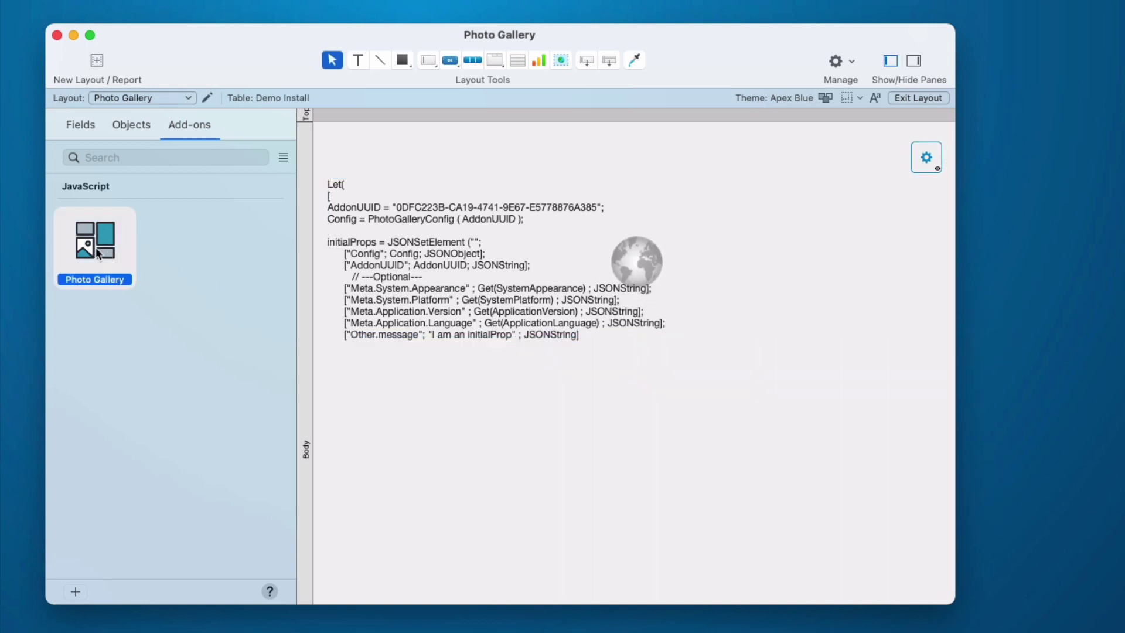
left_click_drag(96, 252, 348, 382)
scroll(419, 403, "down", 4)
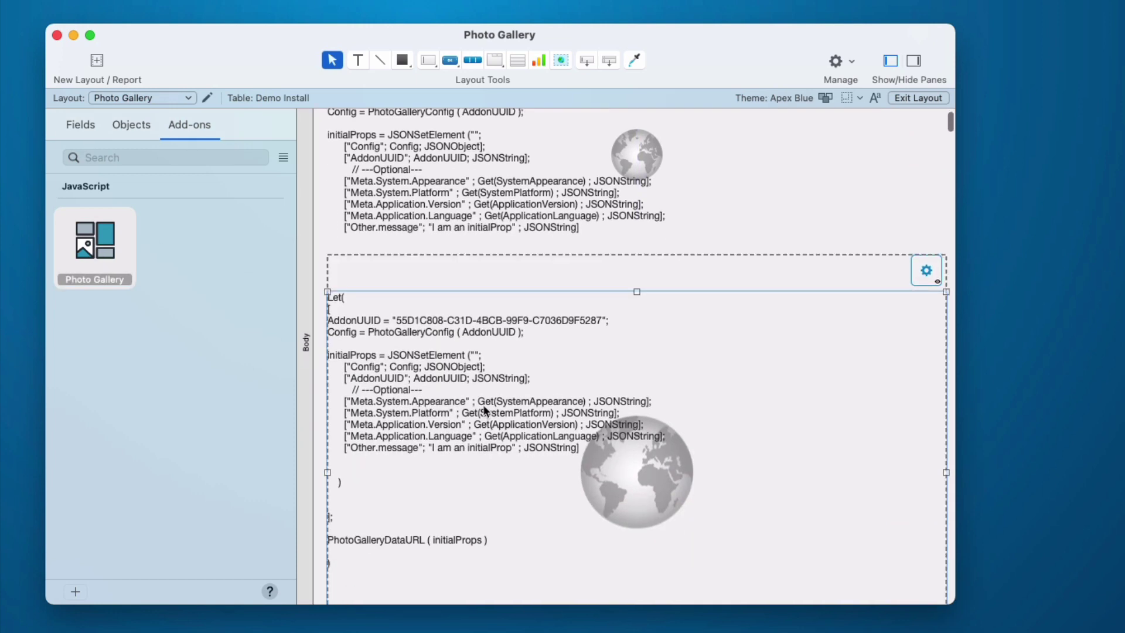
scroll(484, 409, "down", 4)
left_click_drag(637, 533, 622, 362)
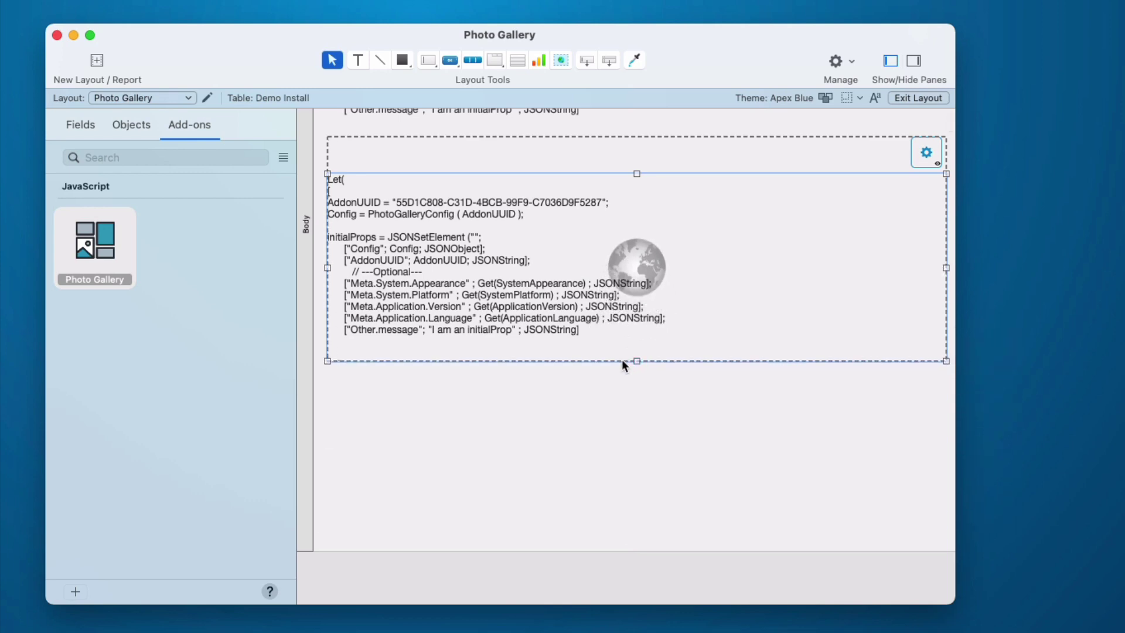
key("super+b")
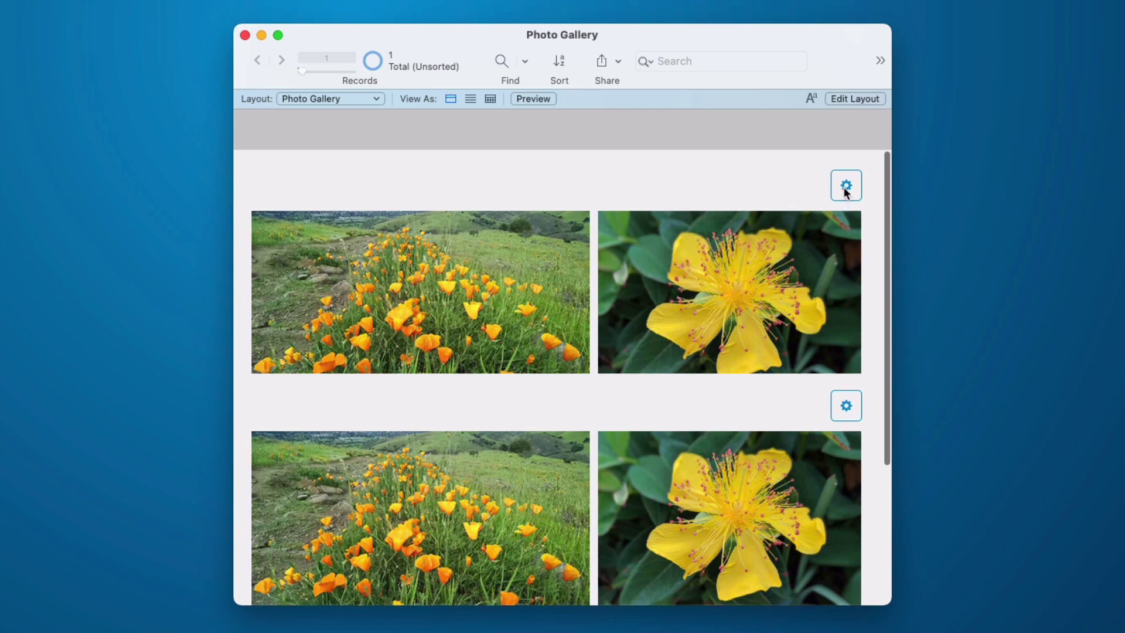
- Set the upper gallery's Direction to column and Margin to 6, and save its settings
left_click(846, 186)
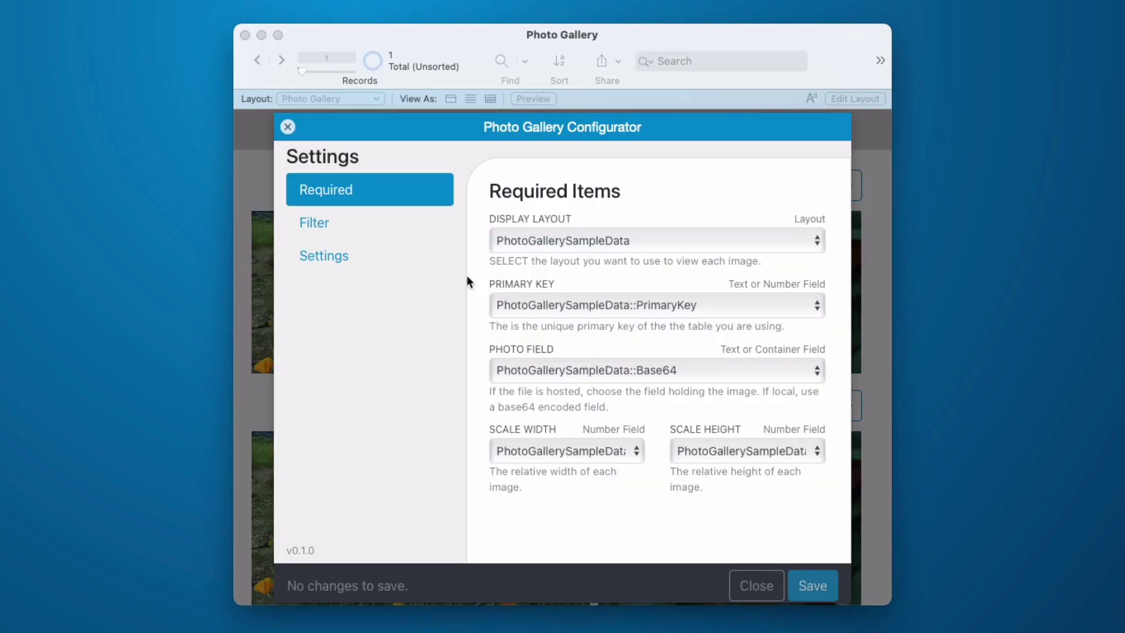
left_click(389, 258)
left_click(563, 240)
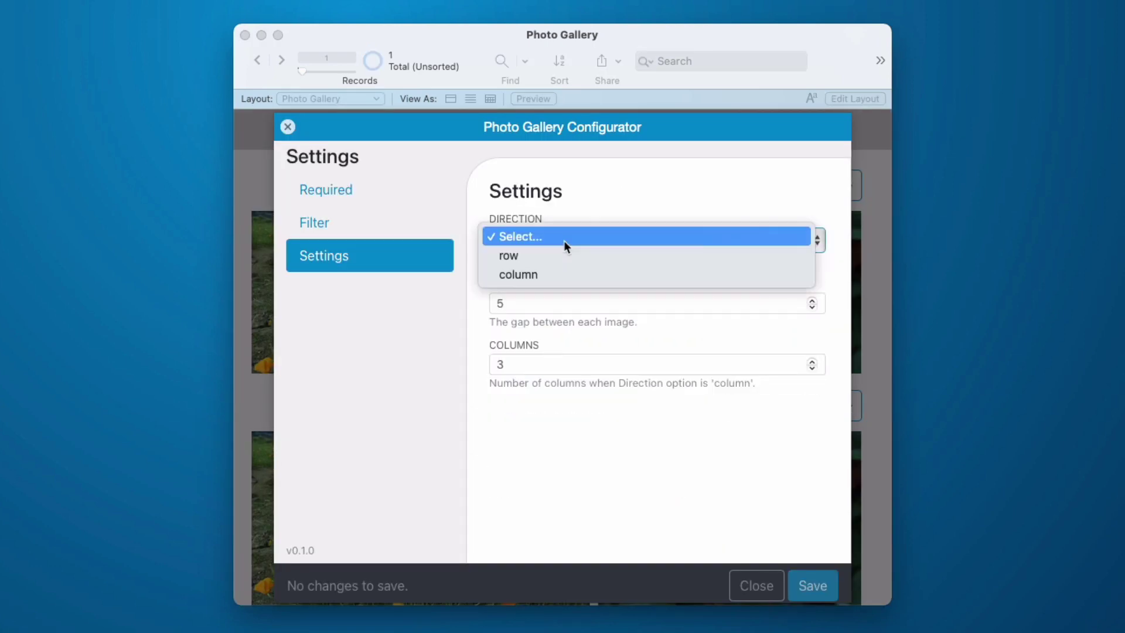
left_click(574, 275)
key("Tab")
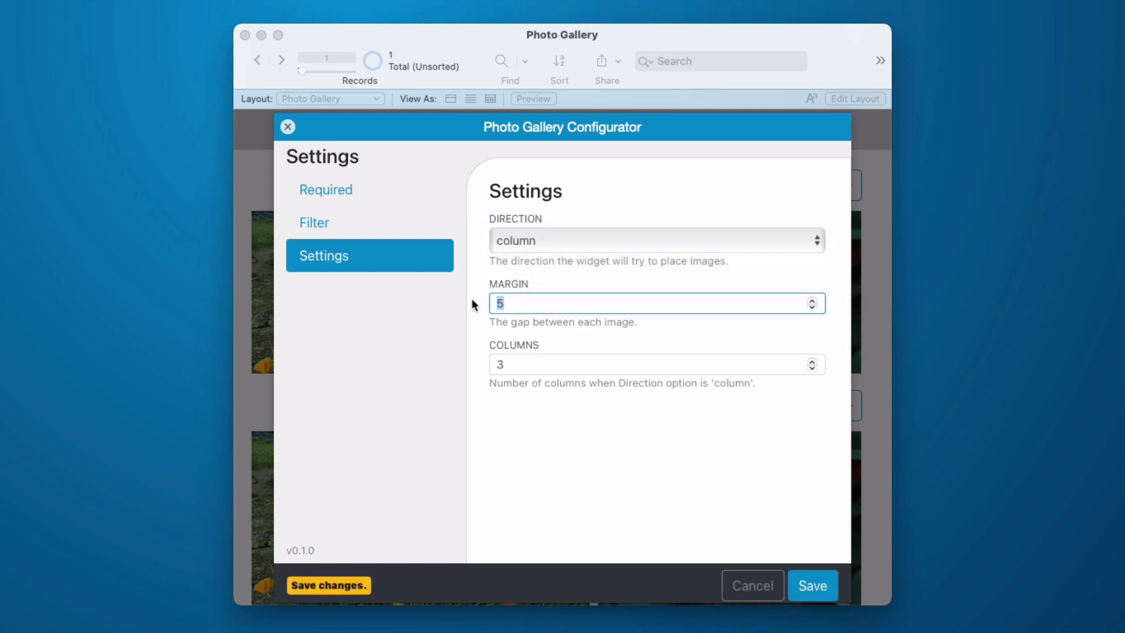
type("6")
left_click(806, 582)
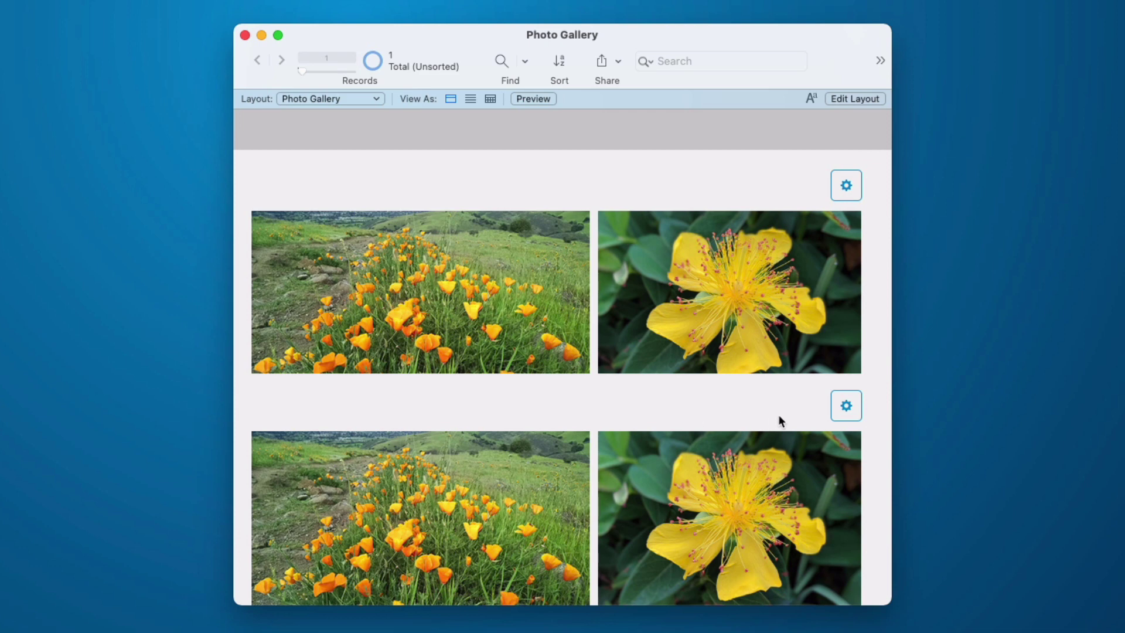
- Reload the galleries via Layout and Browse mode to check the change, ending in Layout mode
key("super+l")
key("super+b")
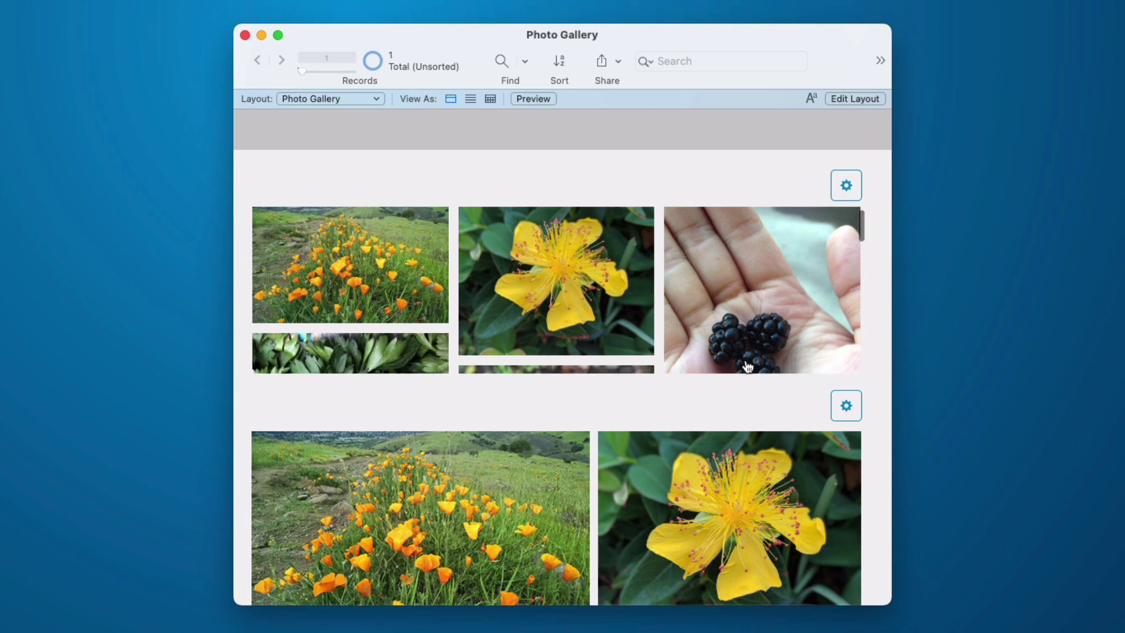
scroll(747, 366, "down", 5)
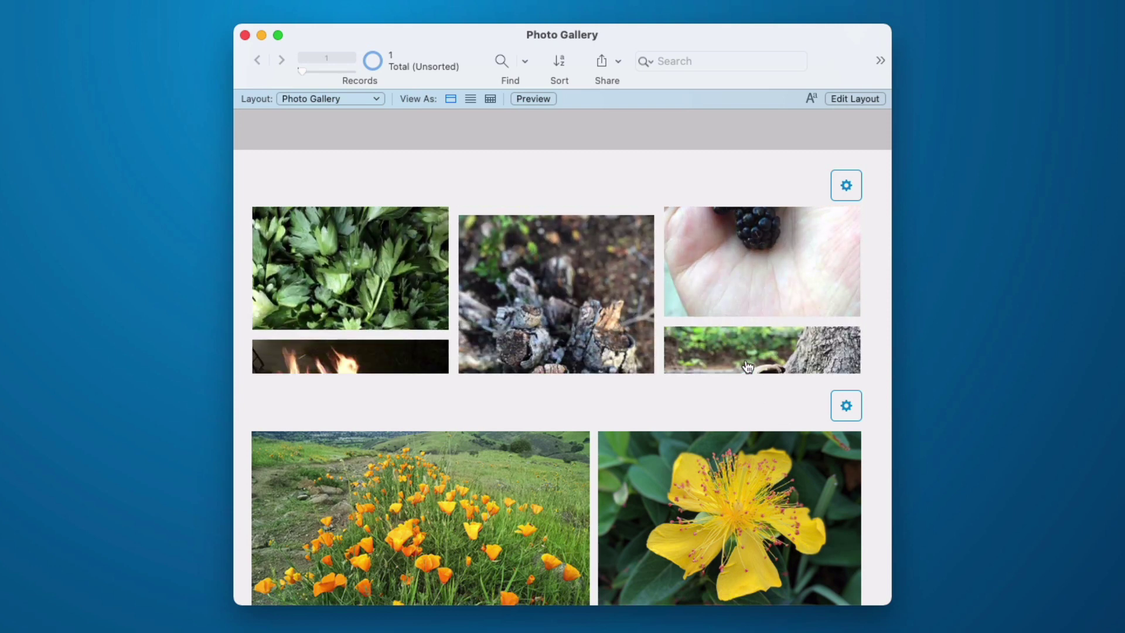
scroll(747, 366, "down", 5)
scroll(747, 367, "up", 10)
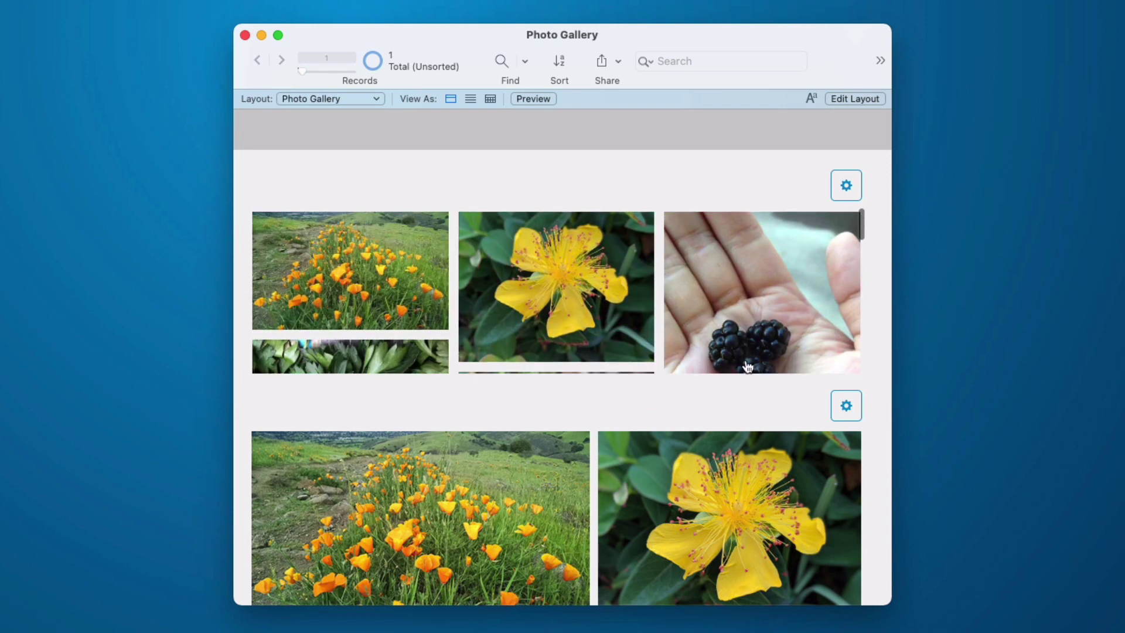
scroll(748, 367, "down", 5)
key("super+l")
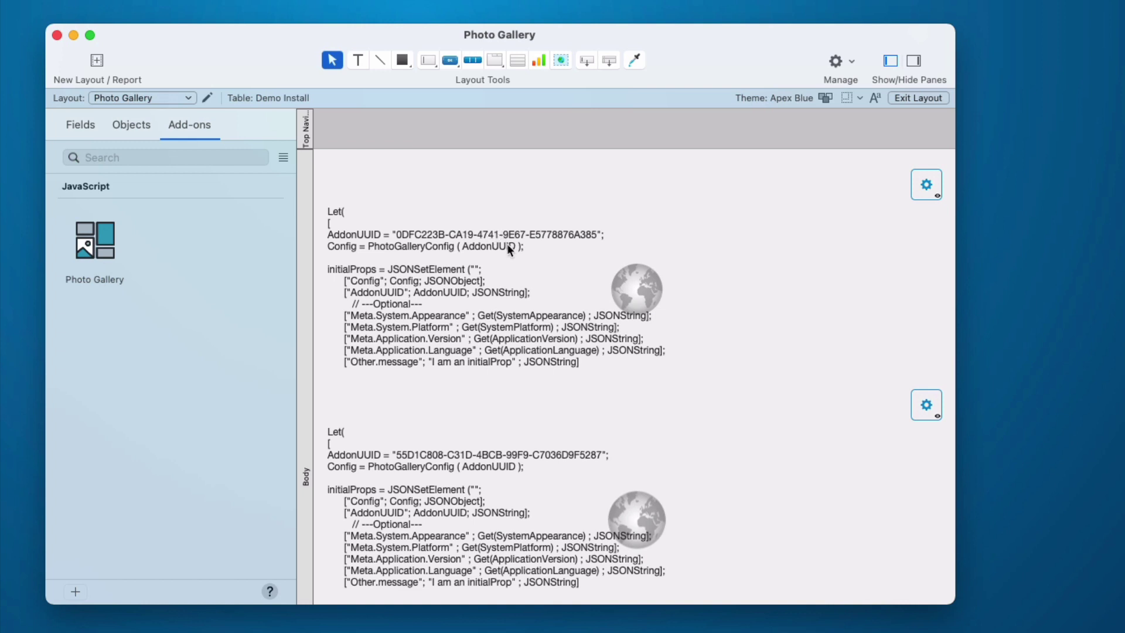
left_click(518, 293)
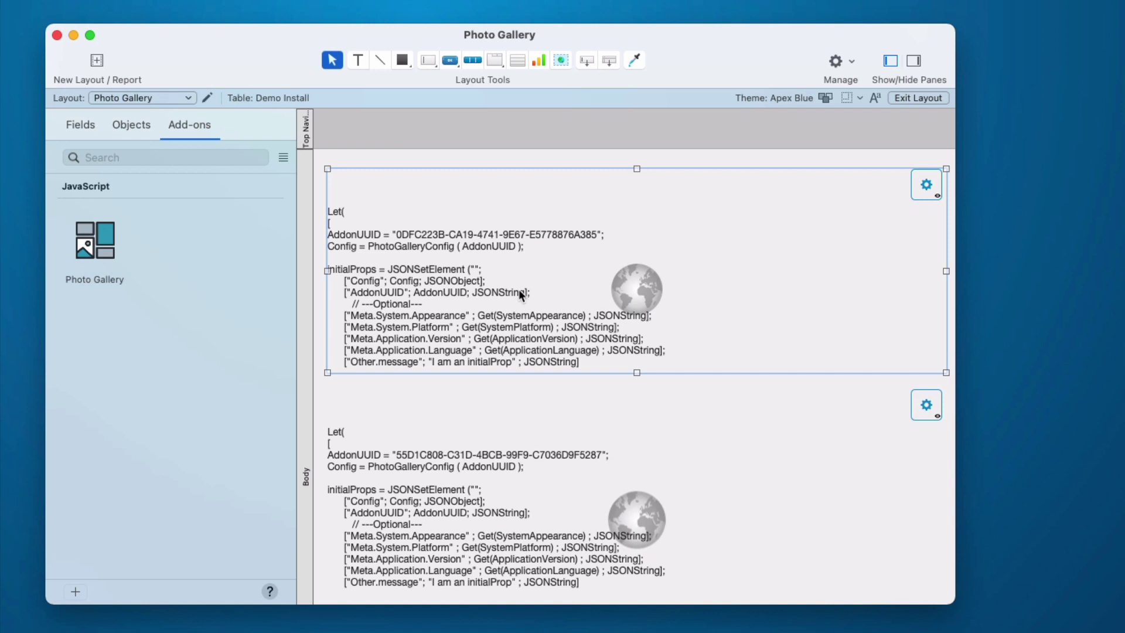
left_click(519, 457)
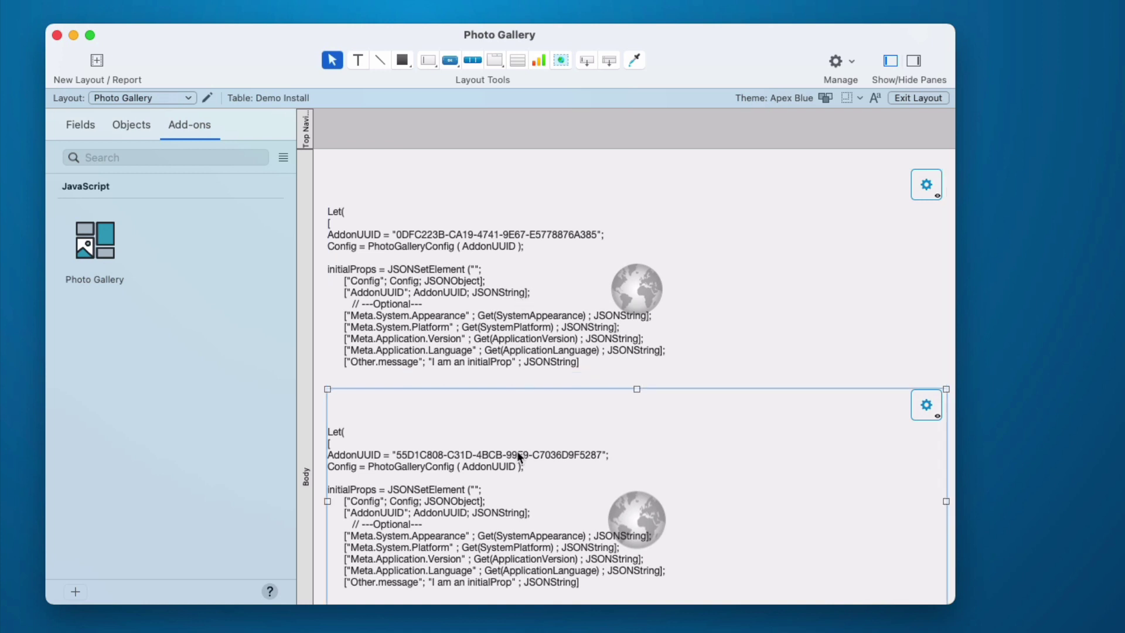